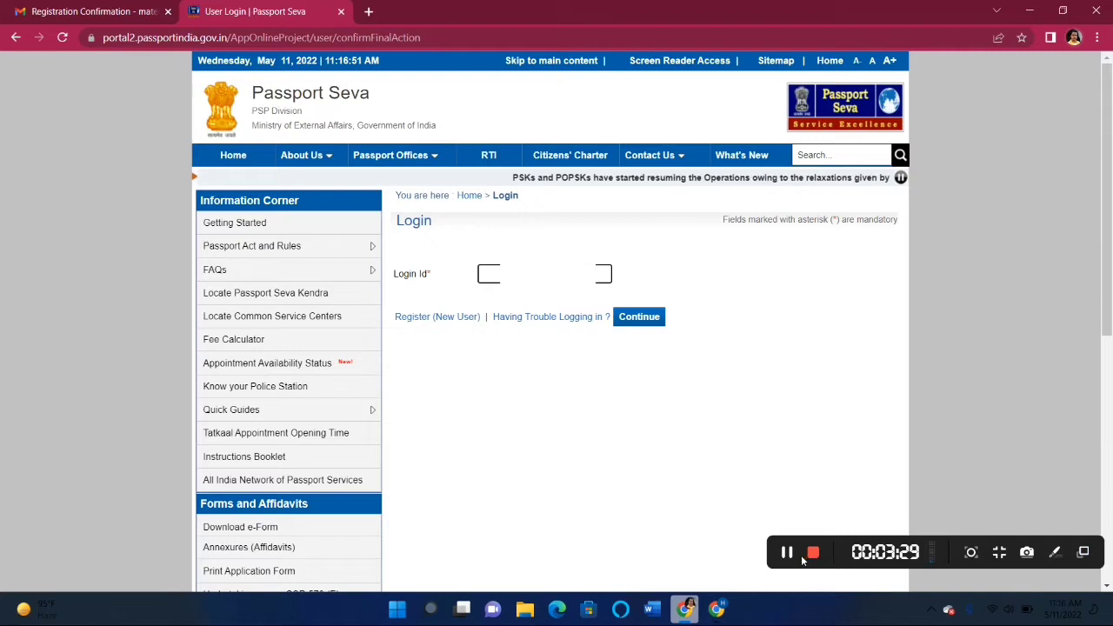
- Log in with the applicant's login ID, the account password and the displayed verification characters
{"action": "key", "text": "ctrl+v"}
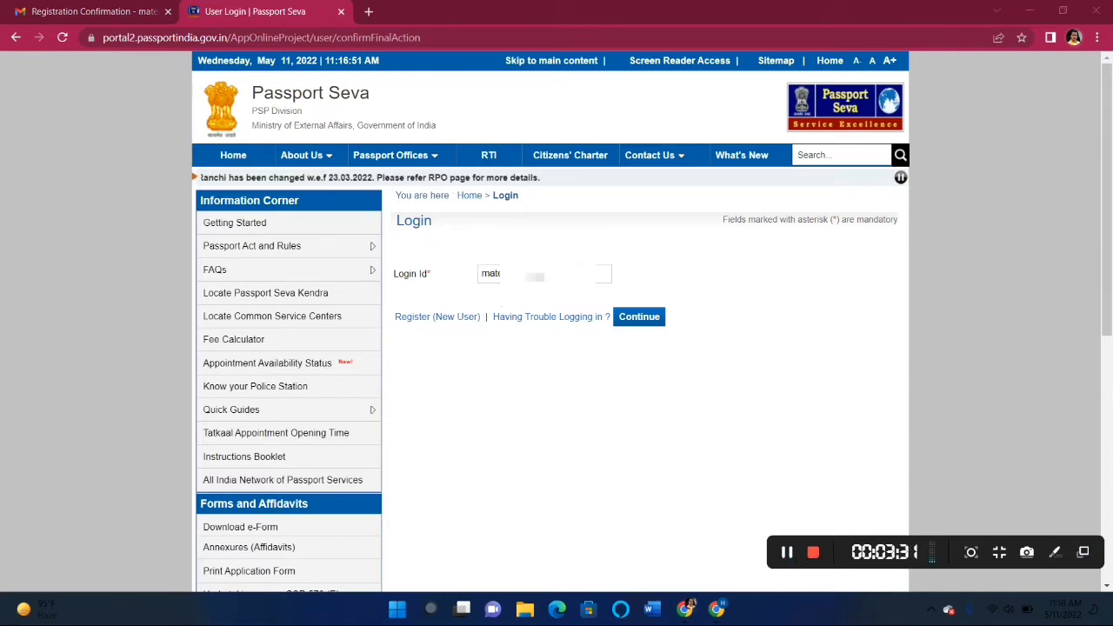
{"action": "left_click", "coordinate": [651, 320]}
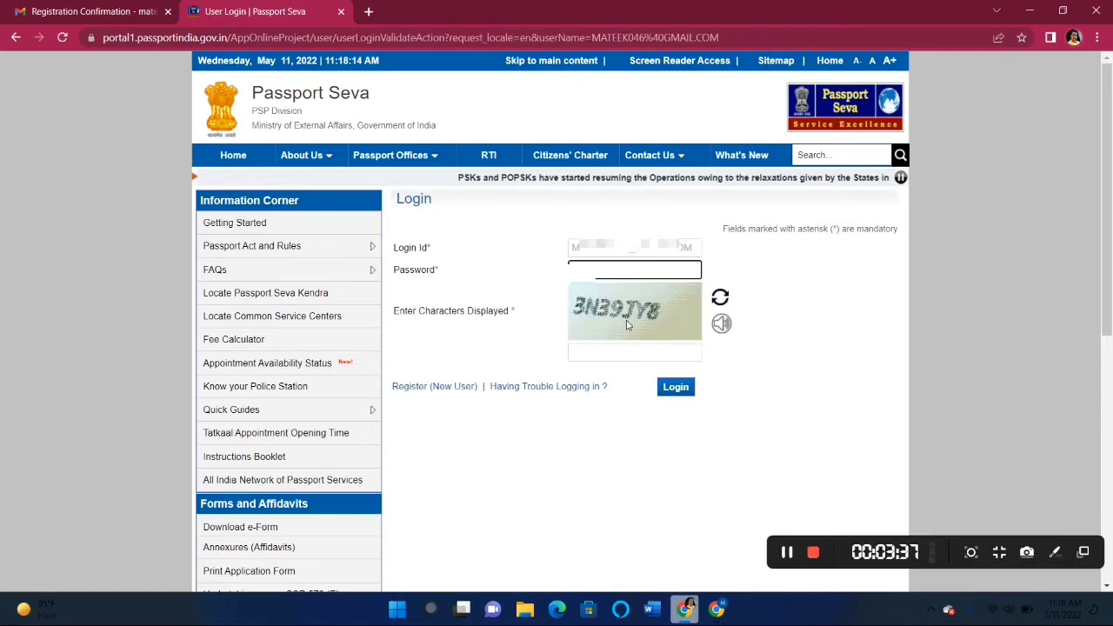
{"action": "left_click", "coordinate": [625, 270]}
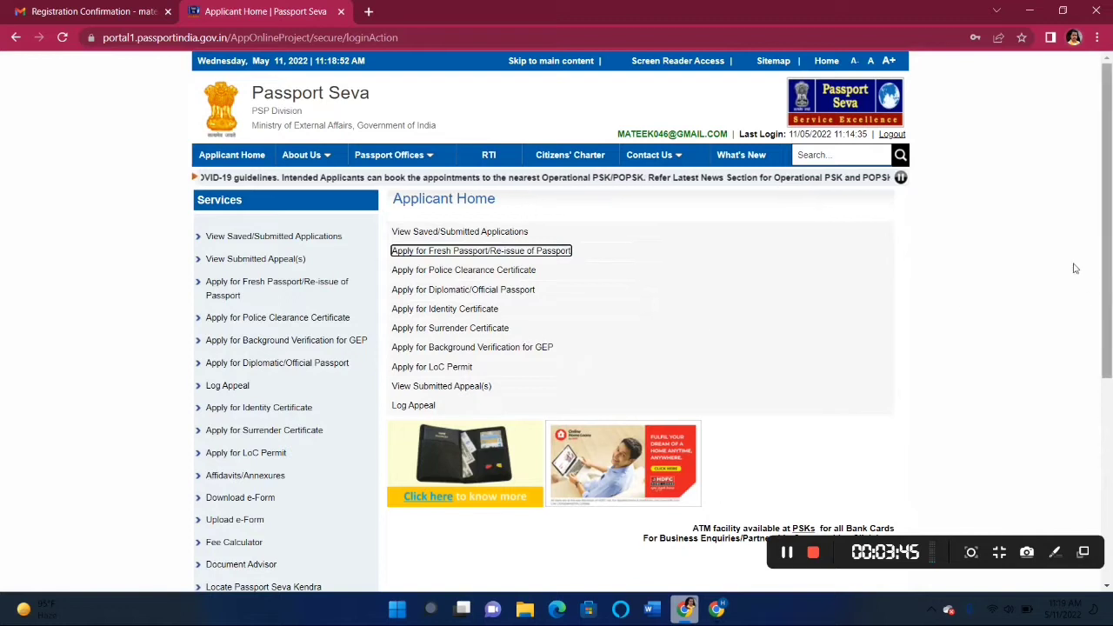
- Start a Fresh Passport/Re-issue of Passport application and choose to fill the application form online
{"action": "left_click", "coordinate": [526, 252]}
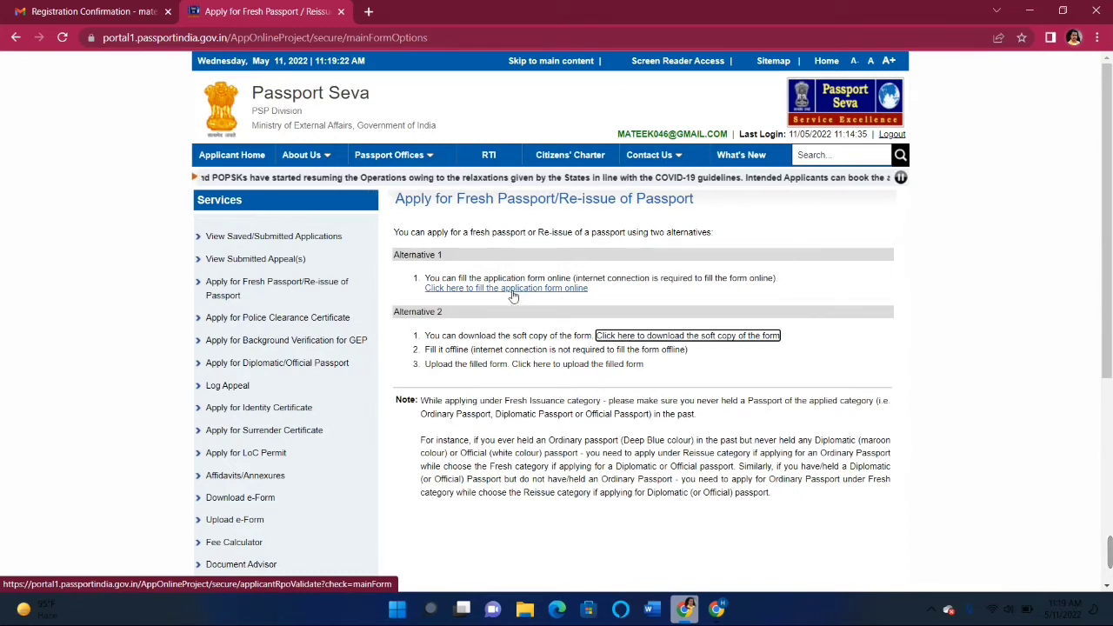
{"action": "left_click_drag", "start_coordinate": [415, 275], "coordinate": [593, 299]}
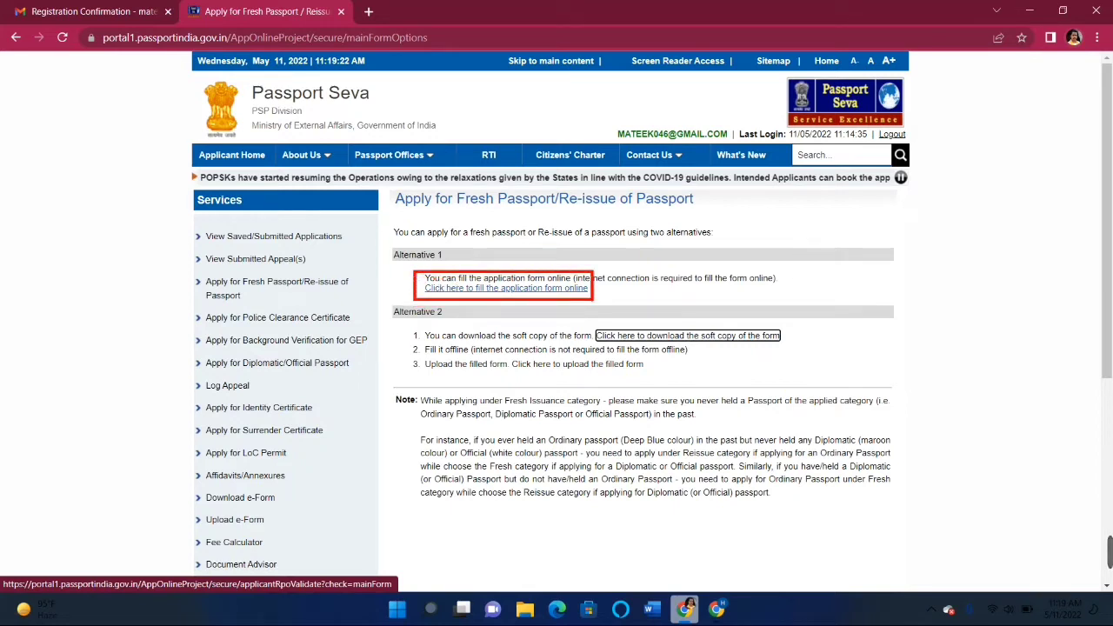
{"action": "left_click", "coordinate": [529, 288]}
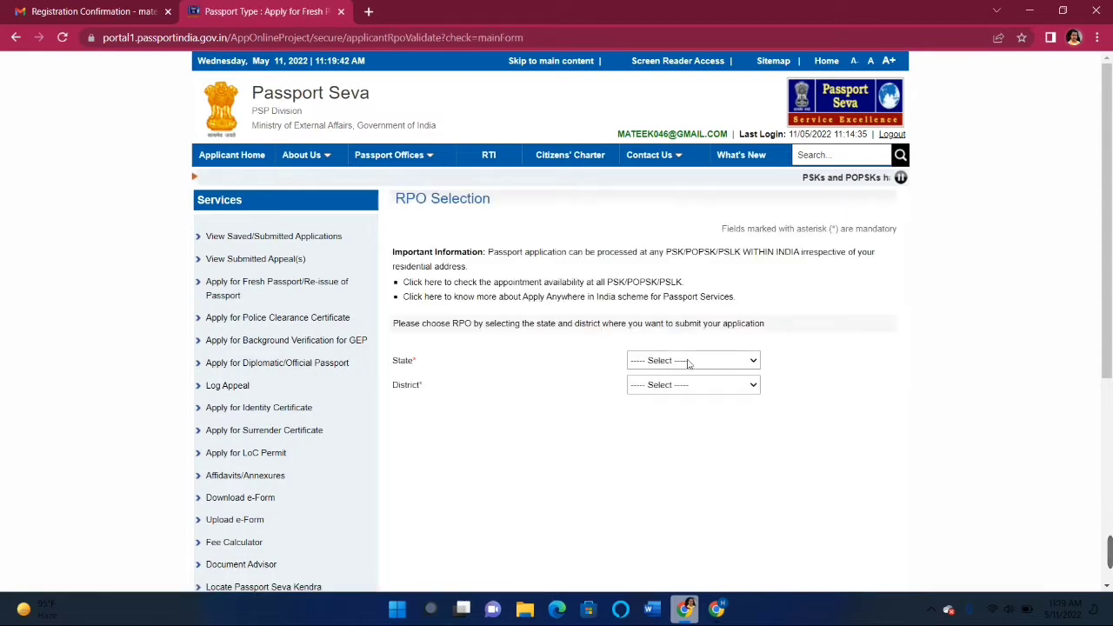
- Choose the RPO by setting the state to Uttar Pradesh and the district to Sitapur
{"action": "left_click", "coordinate": [689, 364]}
{"action": "key", "text": "u"}
{"action": "key", "text": "Return"}
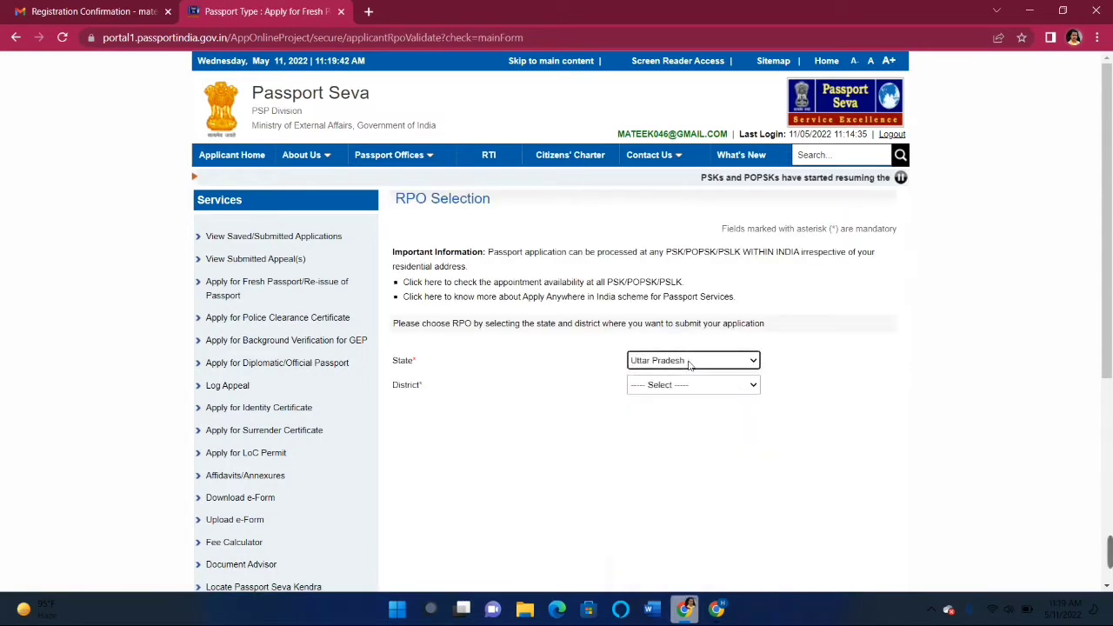
{"action": "left_click", "coordinate": [687, 389]}
{"action": "type", "text": "sit"}
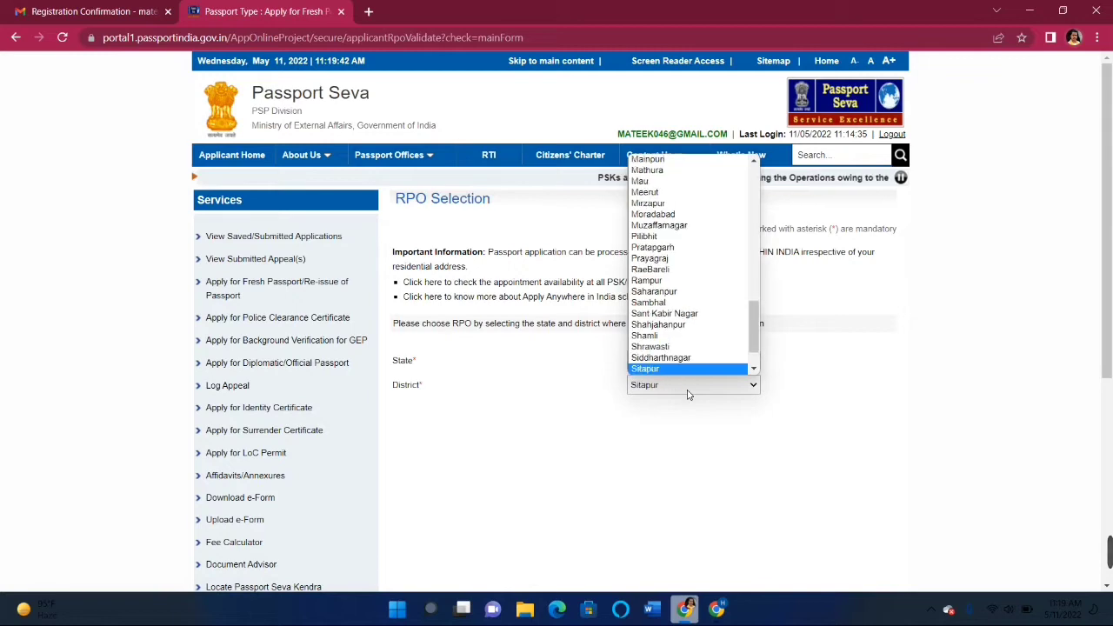
{"action": "key", "text": "Return"}
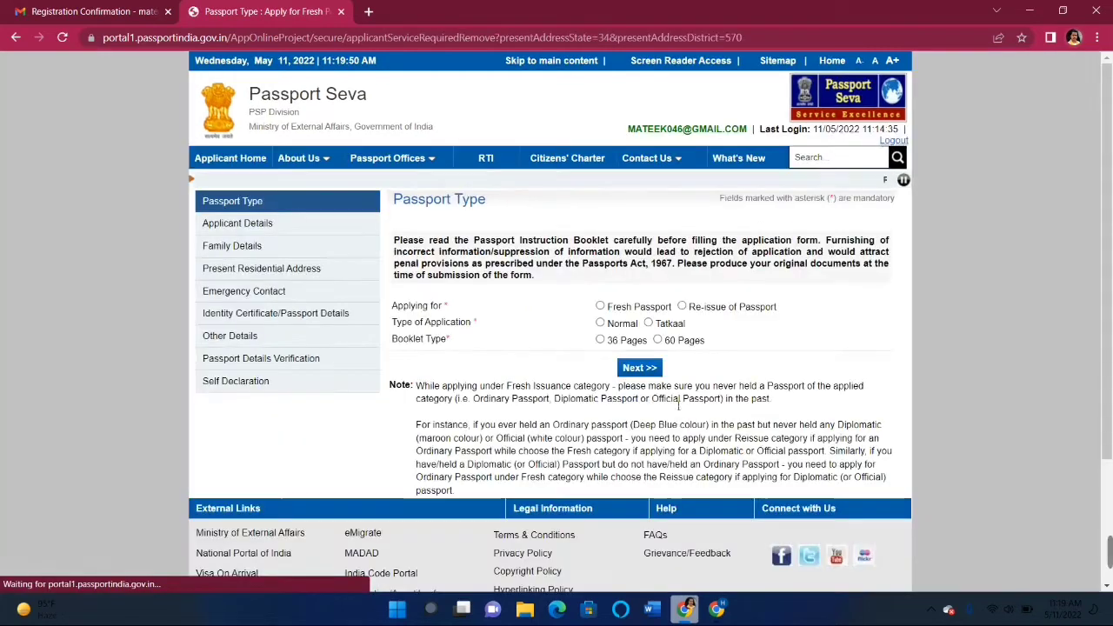
- Choose Fresh Passport, Normal application and a 36-page booklet, and proceed to the applicant details
{"action": "left_click", "coordinate": [600, 306]}
{"action": "left_click", "coordinate": [600, 322]}
{"action": "left_click", "coordinate": [600, 340]}
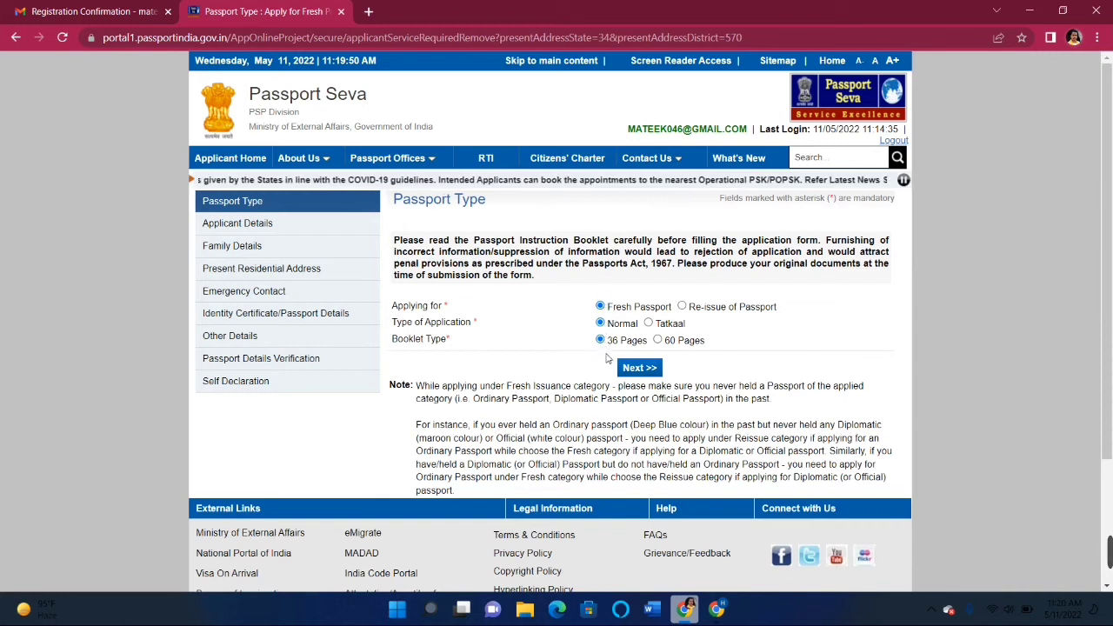
{"action": "left_click", "coordinate": [644, 369]}
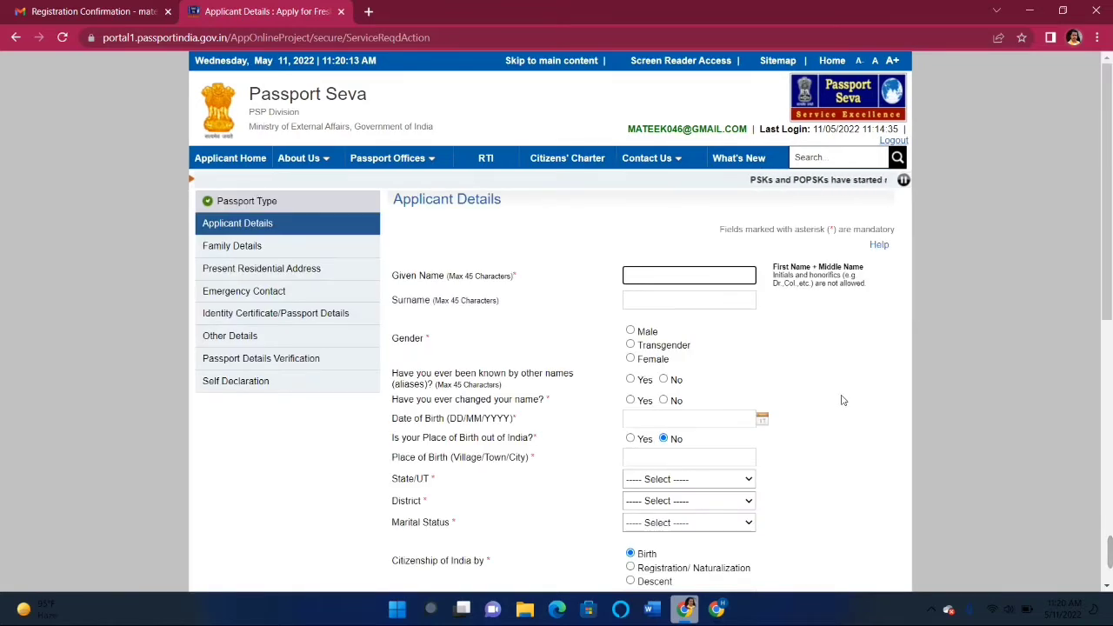
{"action": "left_click_drag", "start_coordinate": [1108, 256], "coordinate": [1111, 315]}
{"action": "left_click_drag", "start_coordinate": [600, 135], "coordinate": [750, 157]}
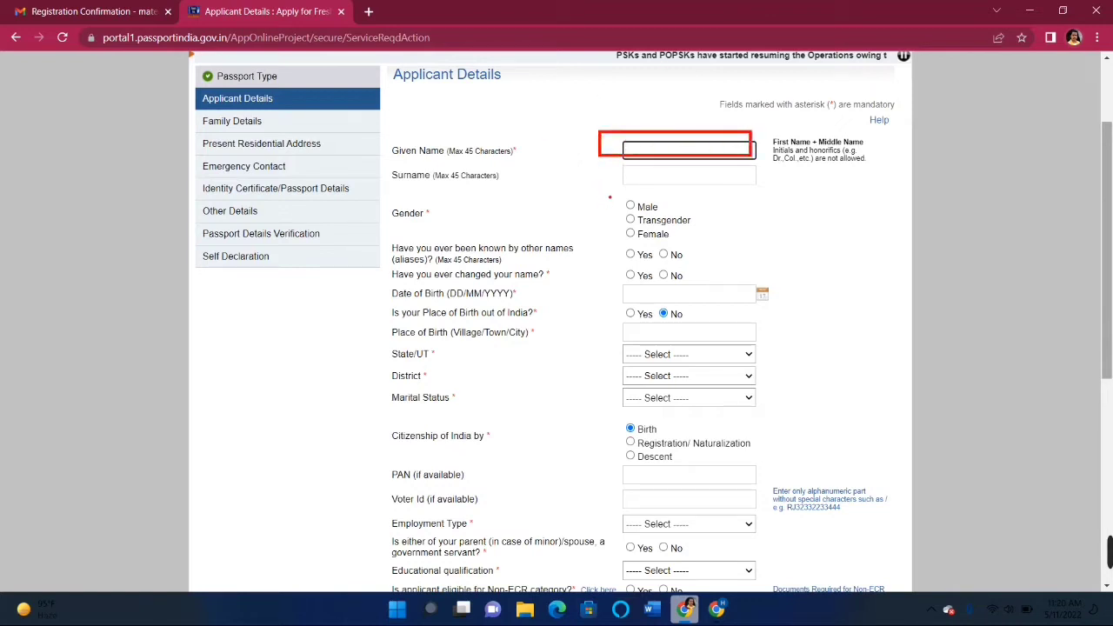
{"action": "mouse_move", "coordinate": [609, 198]}
{"action": "left_mouse_down"}
{"action": "mouse_move", "coordinate": [661, 207]}
{"action": "mouse_move", "coordinate": [611, 209]}
{"action": "left_mouse_up"}
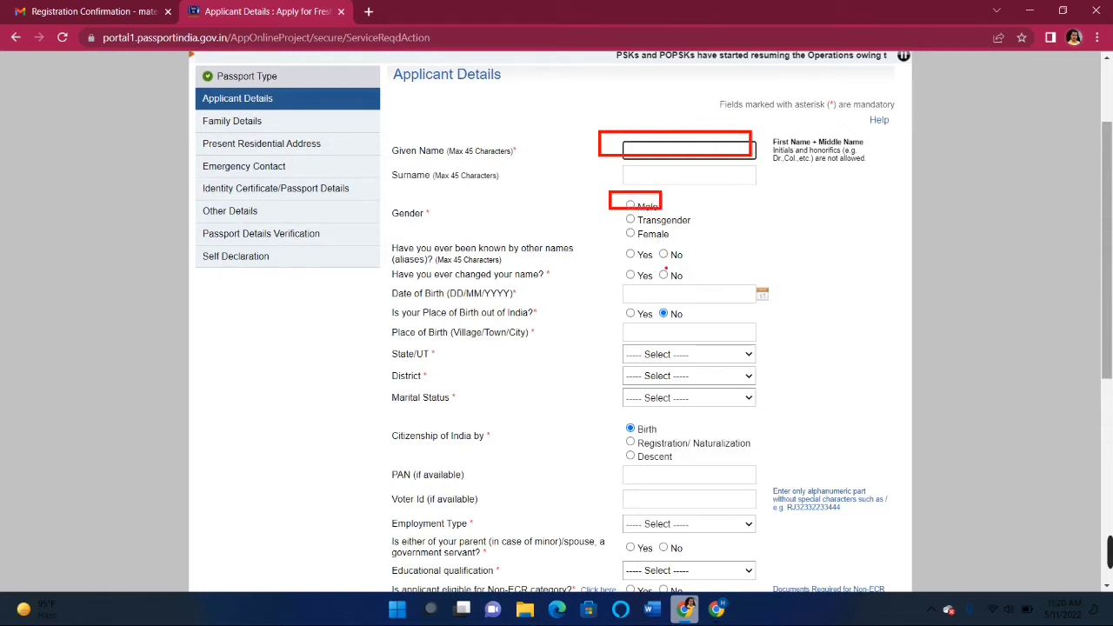
- Answer No to having been known by other names and No to having ever changed the name
{"action": "left_click", "coordinate": [663, 254]}
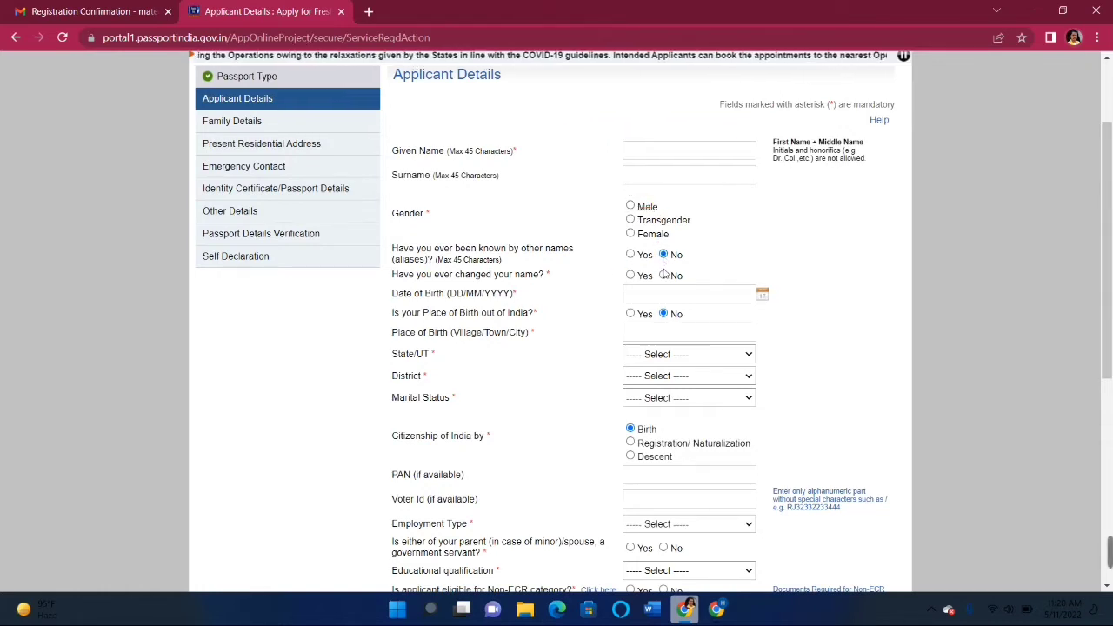
{"action": "left_click", "coordinate": [663, 275]}
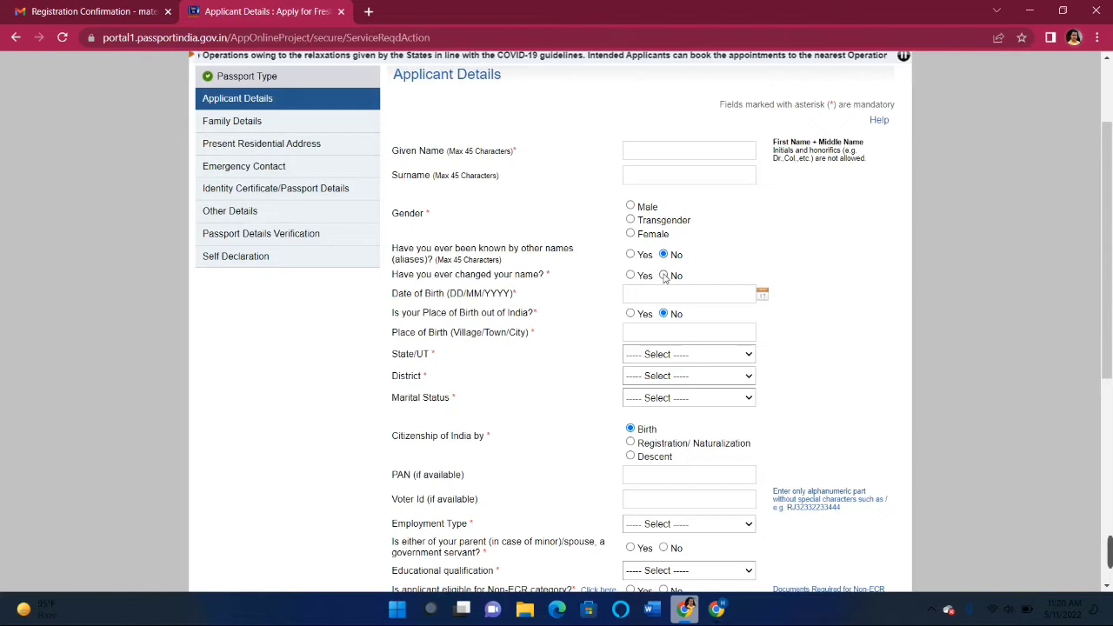
{"action": "left_click", "coordinate": [763, 295]}
{"action": "left_click", "coordinate": [762, 296]}
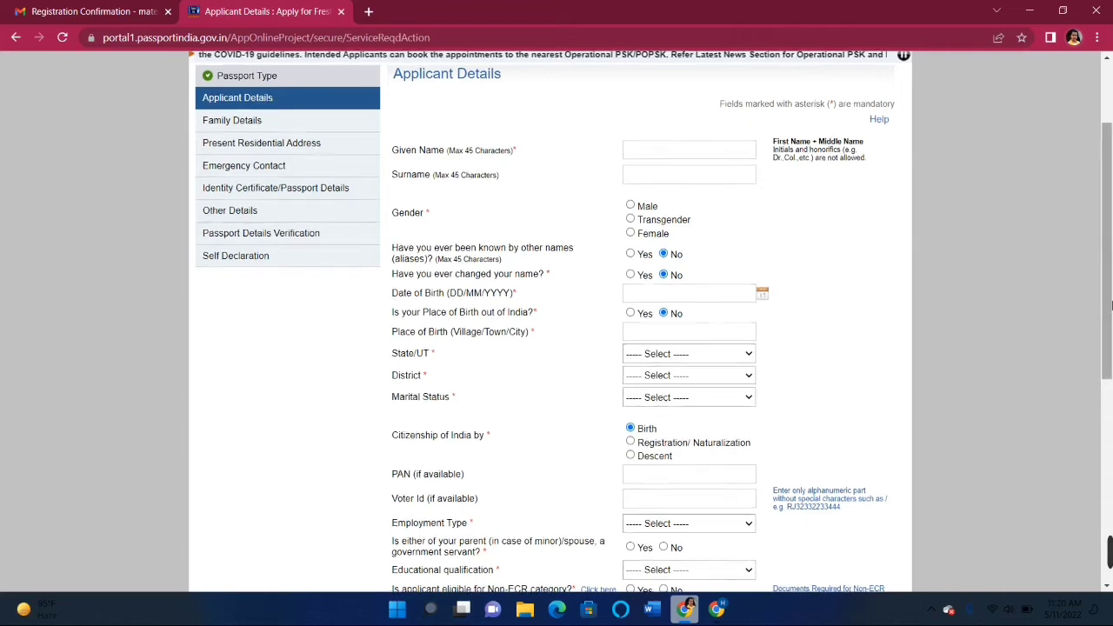
- Set the birth state to Uttar Pradesh and the birth district to Sitapur in the applicant details
{"action": "scroll", "coordinate": [1111, 304], "scroll_direction": "down", "scroll_amount": 1}
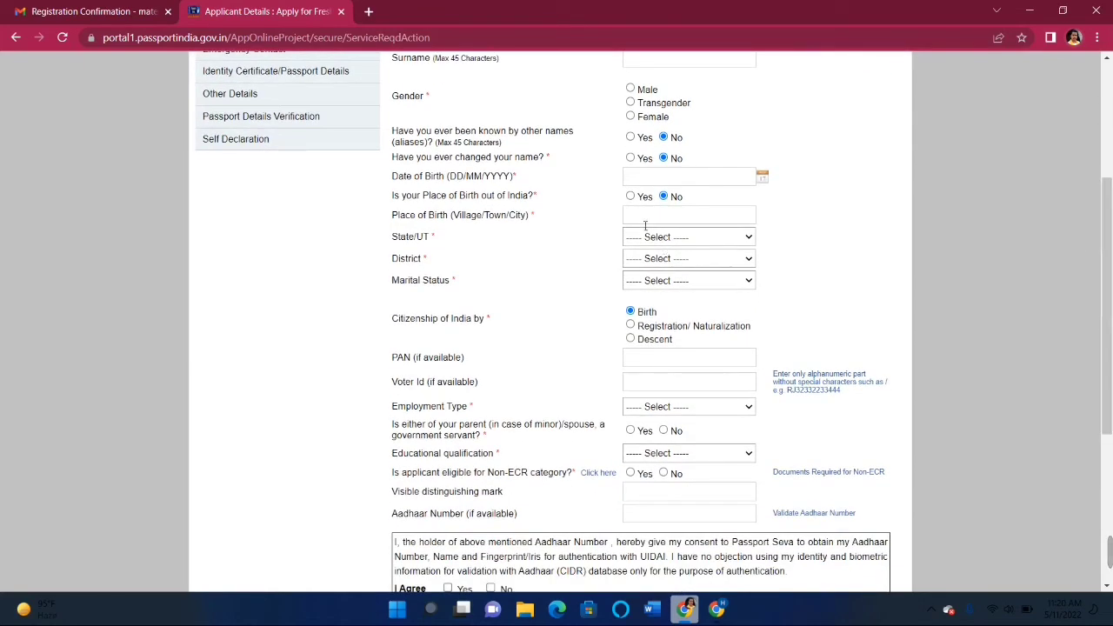
{"action": "left_click_drag", "start_coordinate": [616, 201], "coordinate": [757, 223]}
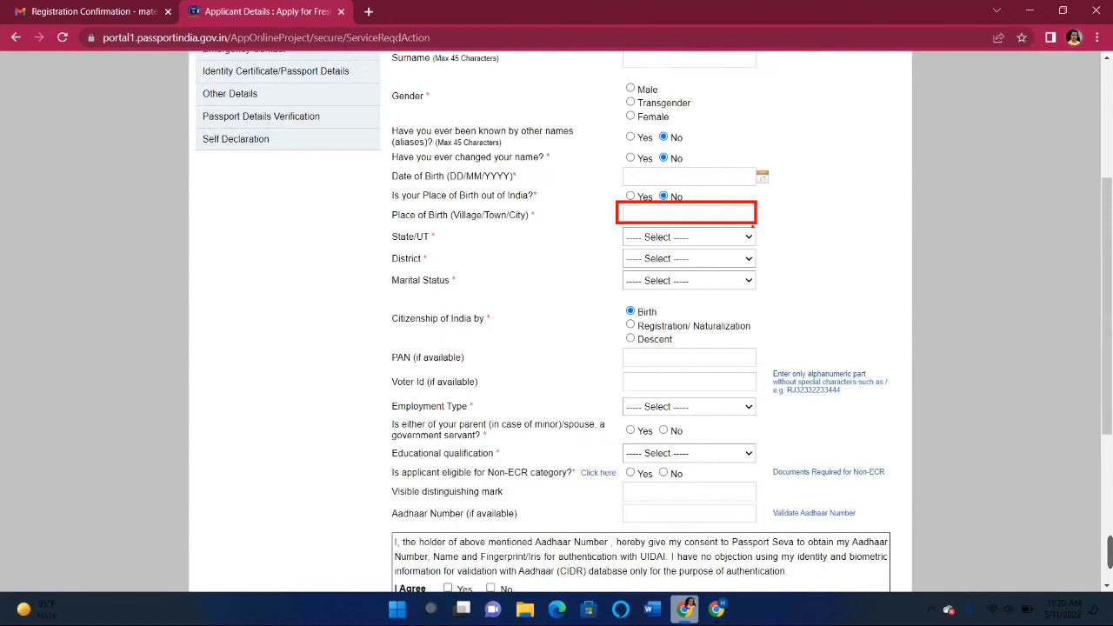
{"action": "left_click", "coordinate": [694, 240]}
{"action": "key", "text": "u"}
{"action": "key", "text": "Return"}
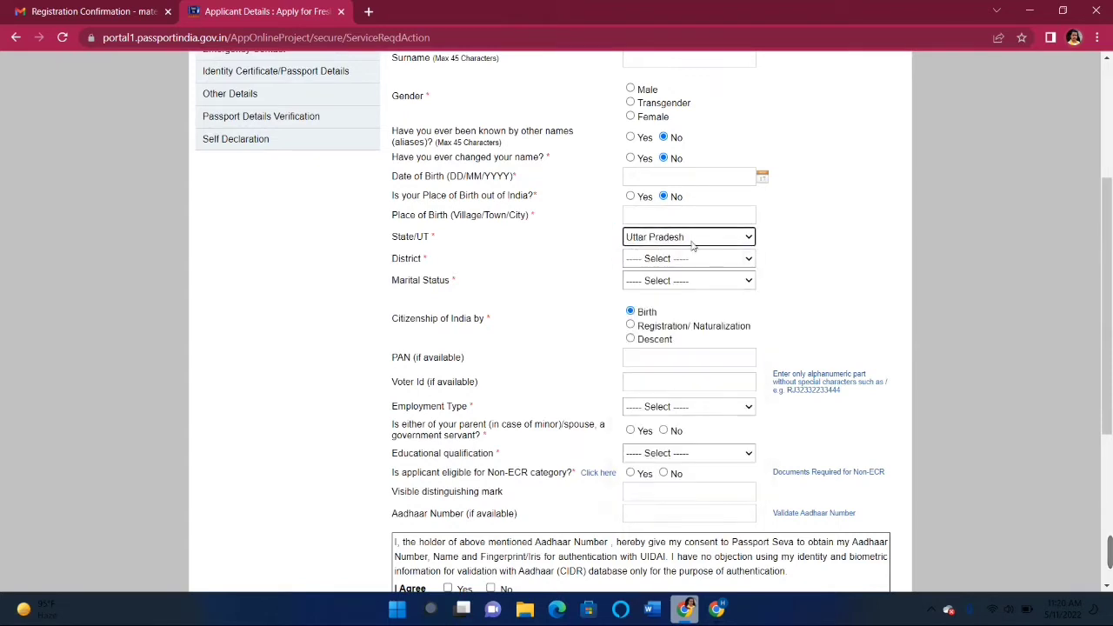
{"action": "left_click", "coordinate": [688, 258]}
{"action": "type", "text": "sit"}
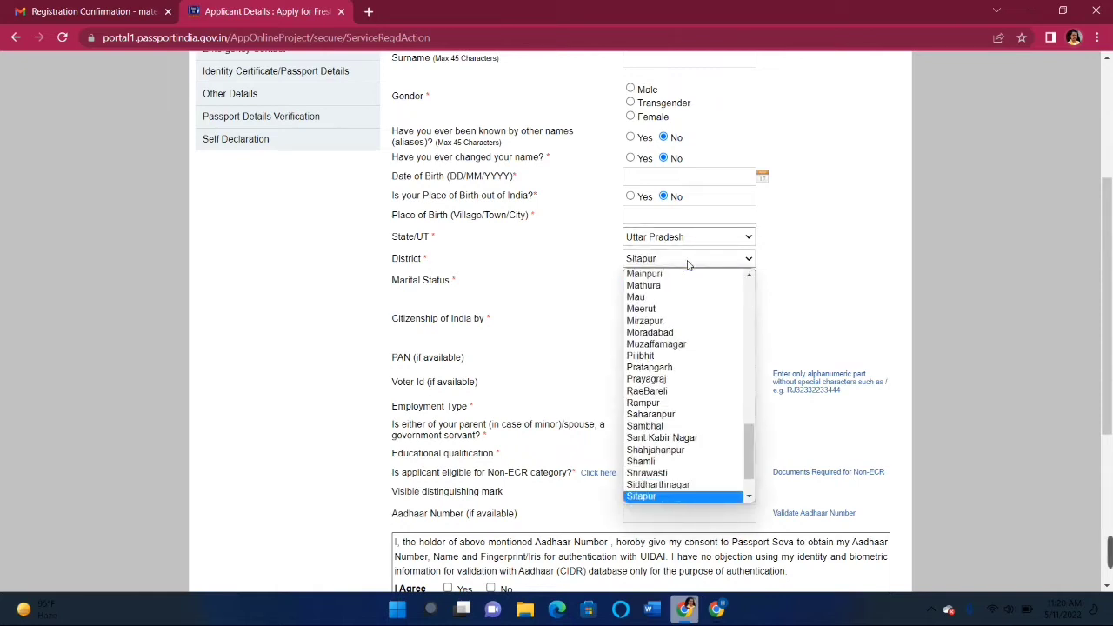
{"action": "key", "text": "Return"}
- Set the marital status to Single and the employment type to Self Employed
{"action": "left_click", "coordinate": [687, 281]}
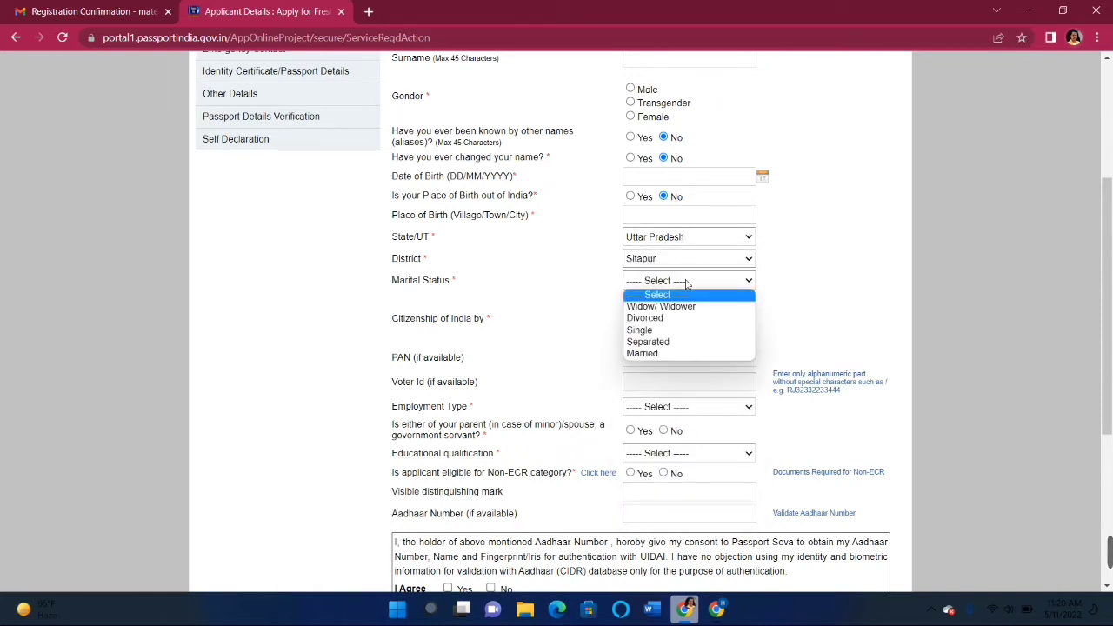
{"action": "left_click", "coordinate": [665, 331]}
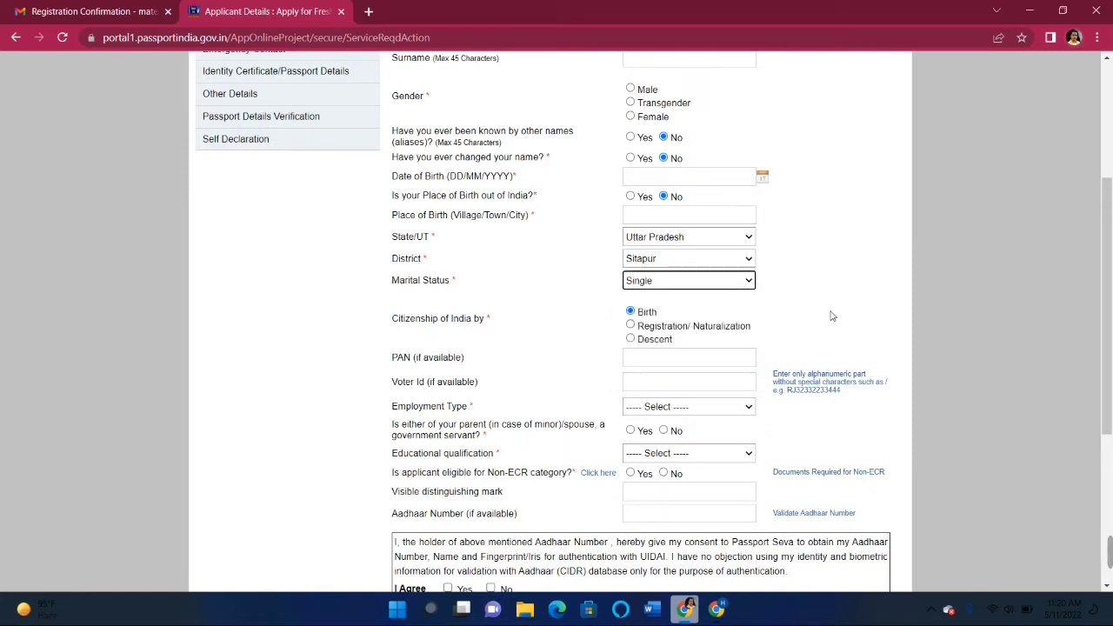
{"action": "scroll", "coordinate": [830, 316], "scroll_direction": "down", "scroll_amount": 1}
{"action": "left_click", "coordinate": [669, 284]}
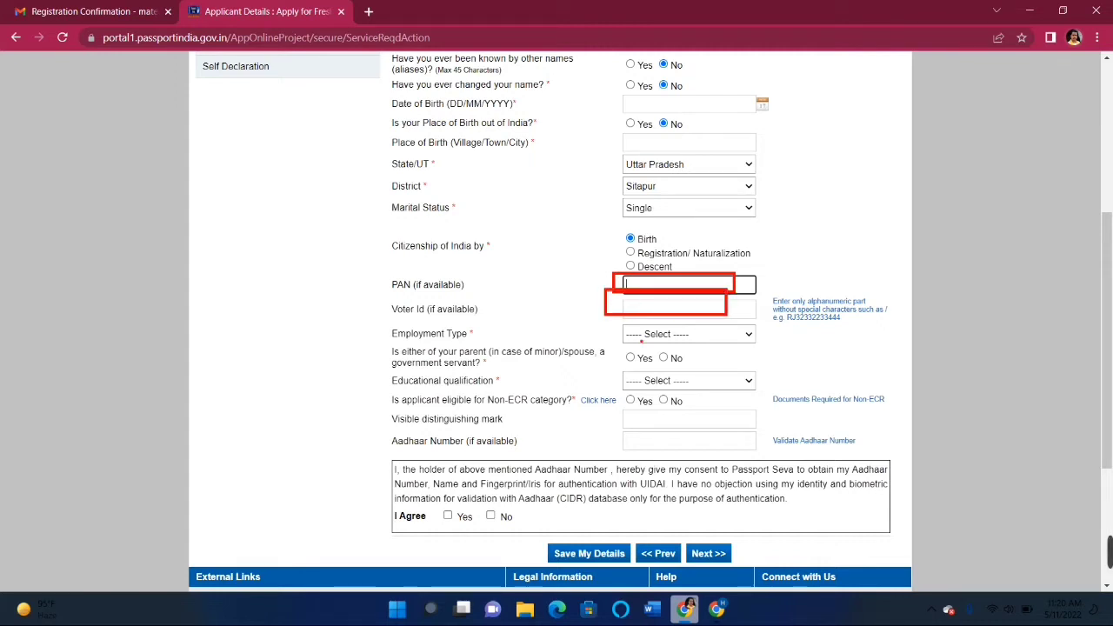
{"action": "left_click", "coordinate": [672, 335]}
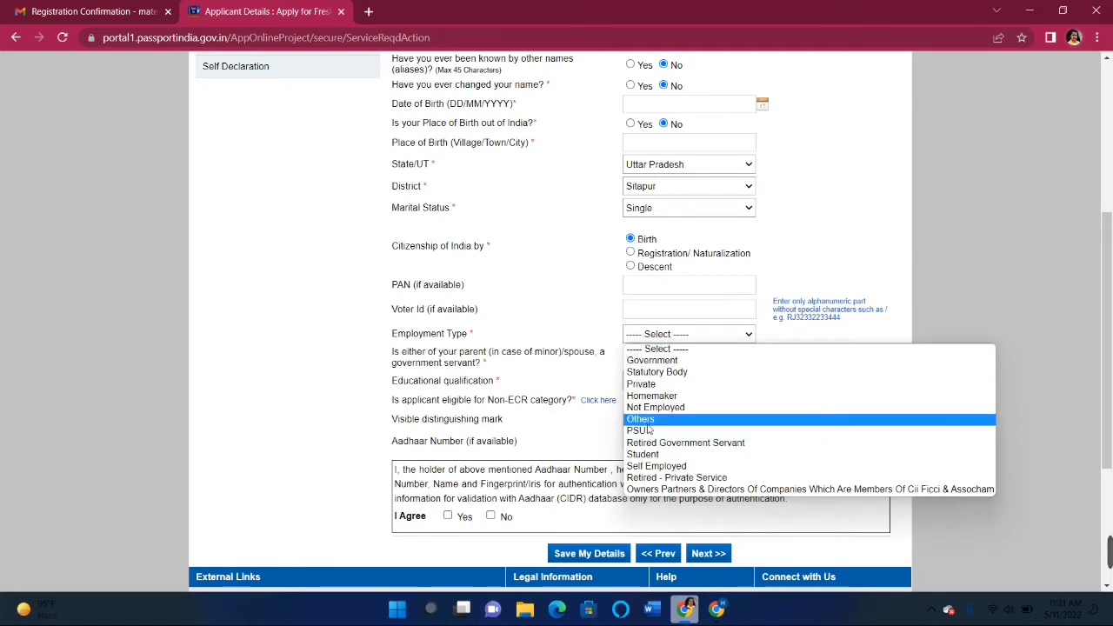
{"action": "left_click", "coordinate": [656, 466]}
- Answer No to a parent or spouse being a government servant and set the educational qualification to 10th Pass And Above
{"action": "scroll", "coordinate": [581, 352], "scroll_direction": "down", "scroll_amount": 1}
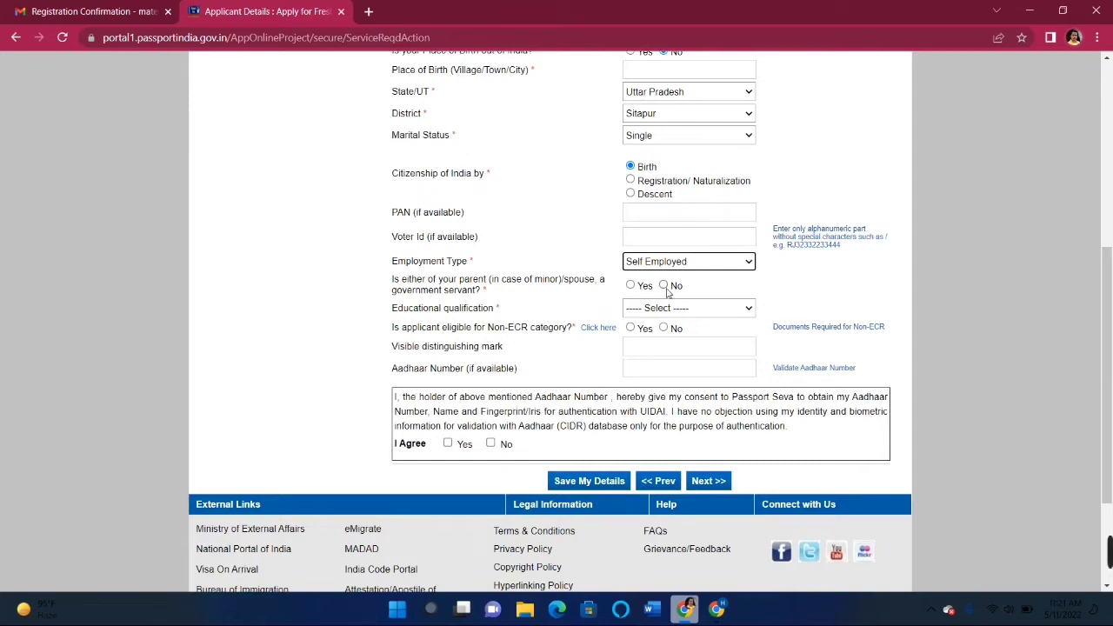
{"action": "left_click", "coordinate": [630, 285]}
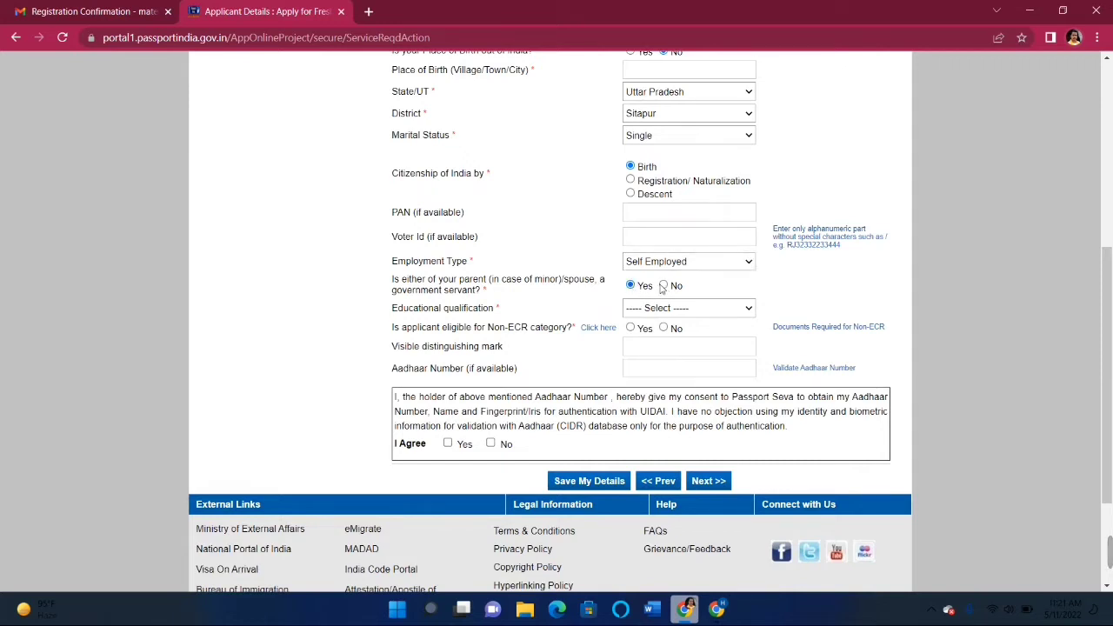
{"action": "left_click", "coordinate": [663, 286]}
{"action": "left_click", "coordinate": [669, 309]}
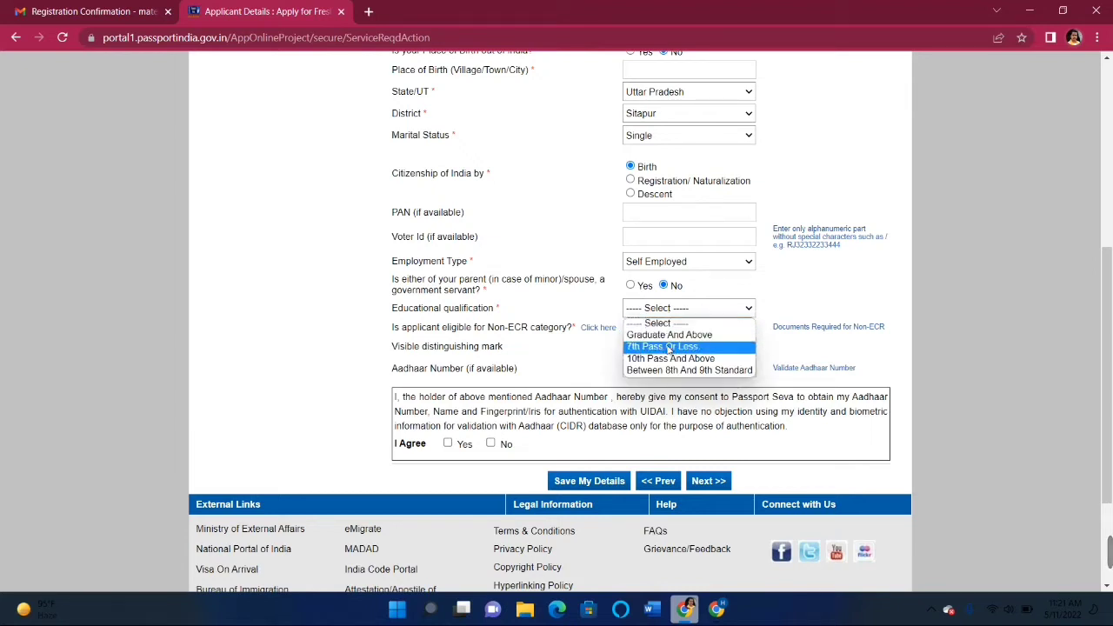
{"action": "left_click", "coordinate": [669, 347]}
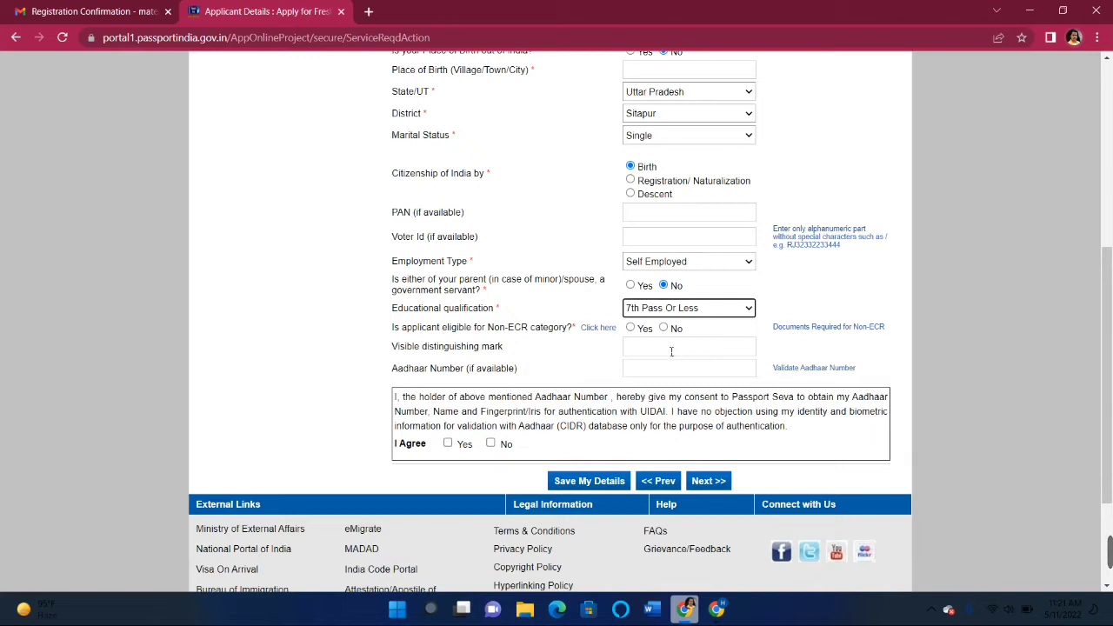
{"action": "left_click", "coordinate": [669, 310]}
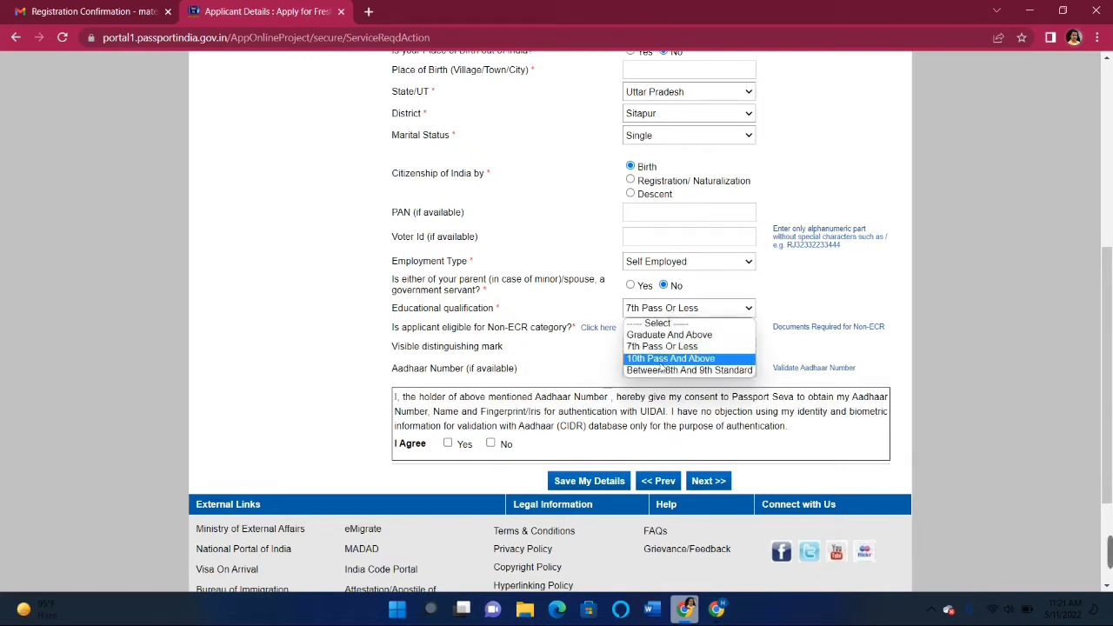
{"action": "left_click", "coordinate": [663, 360]}
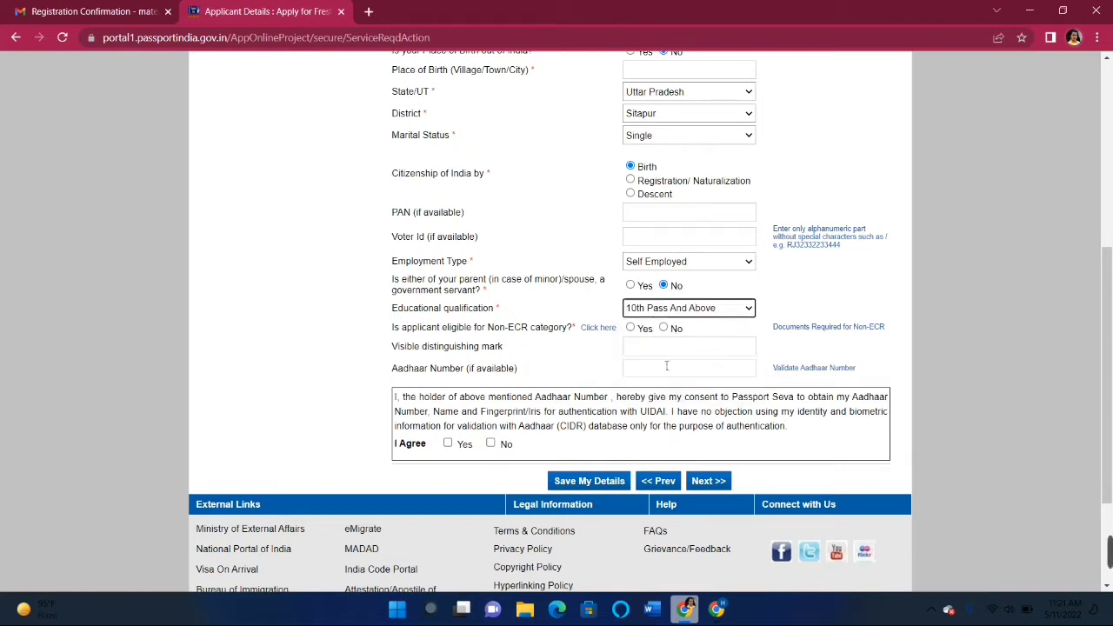
- Switch the educational qualification to 7th Pass Or Less and back to 10th Pass And Above
{"action": "left_click", "coordinate": [732, 335]}
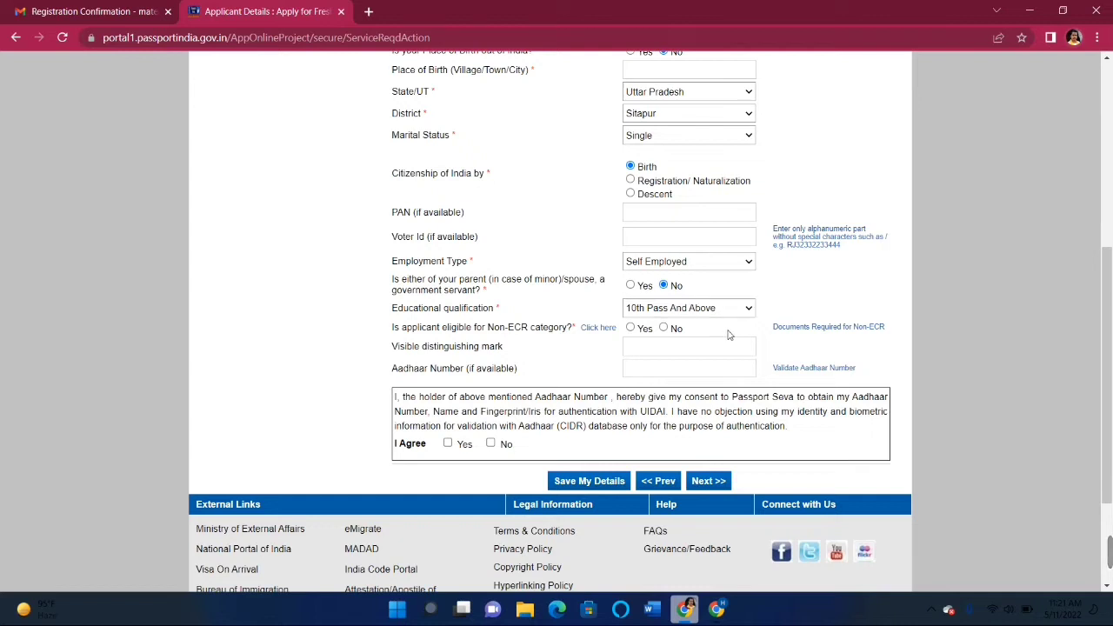
{"action": "left_click", "coordinate": [684, 312]}
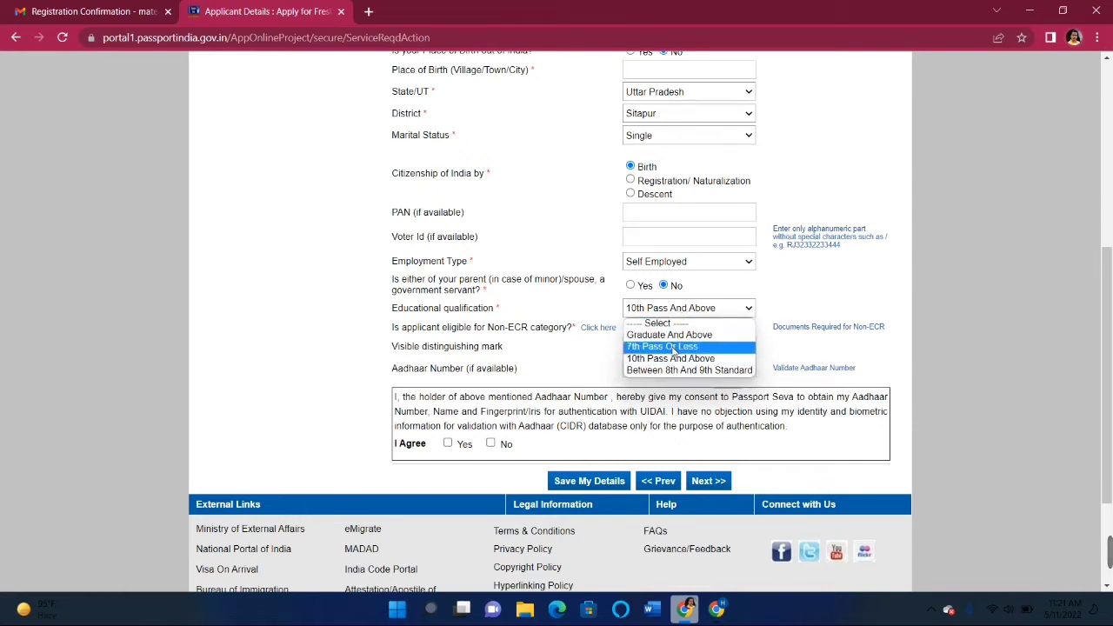
{"action": "left_click", "coordinate": [674, 347]}
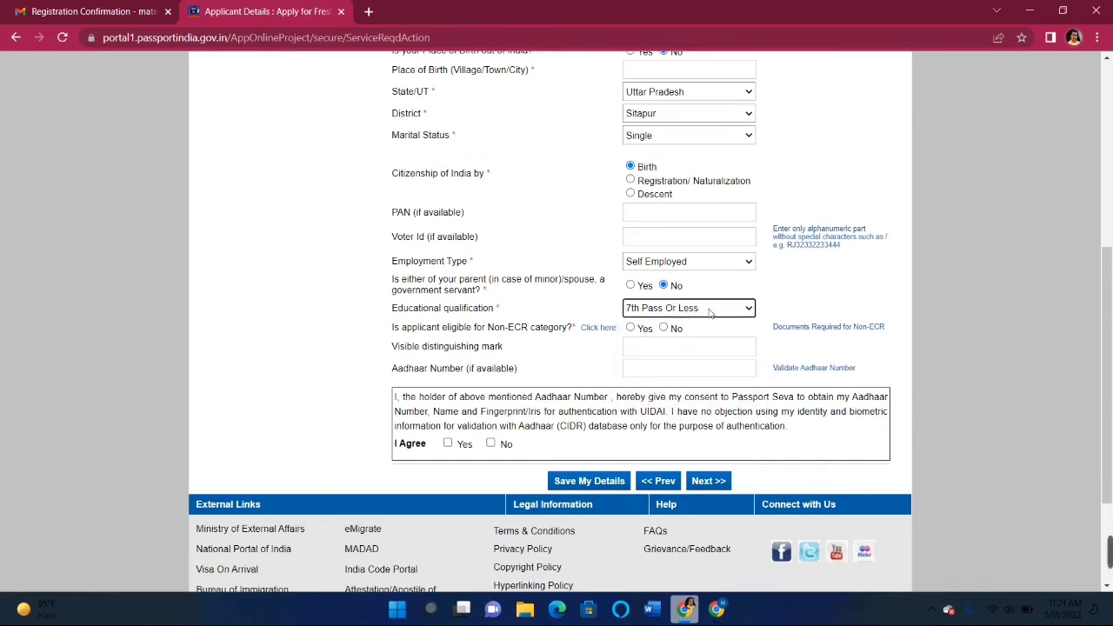
{"action": "left_click", "coordinate": [709, 313]}
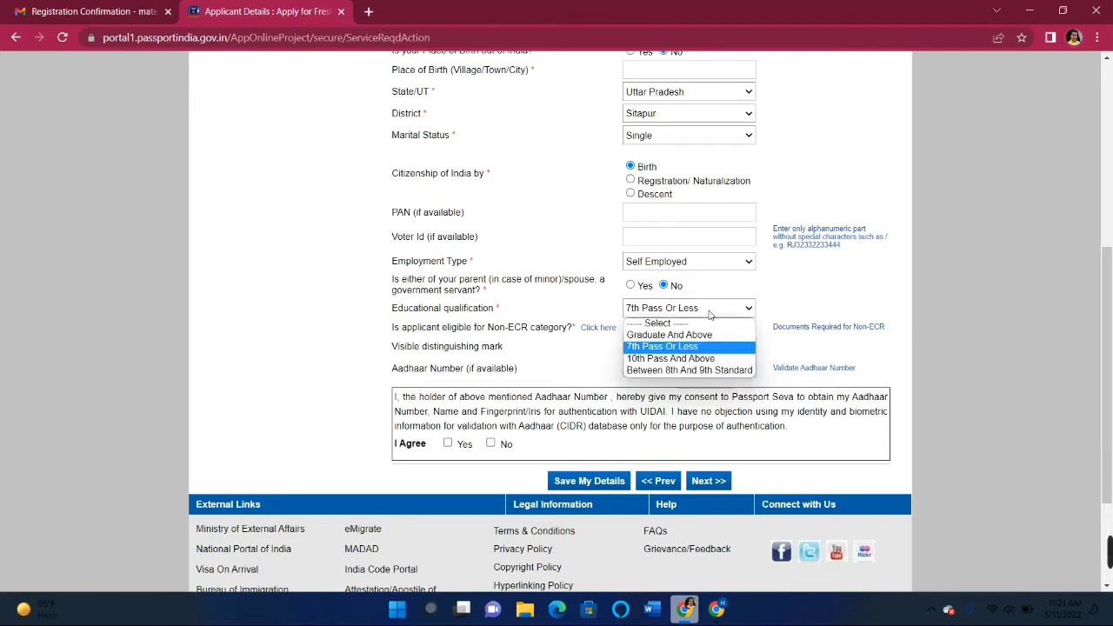
{"action": "left_click", "coordinate": [687, 359]}
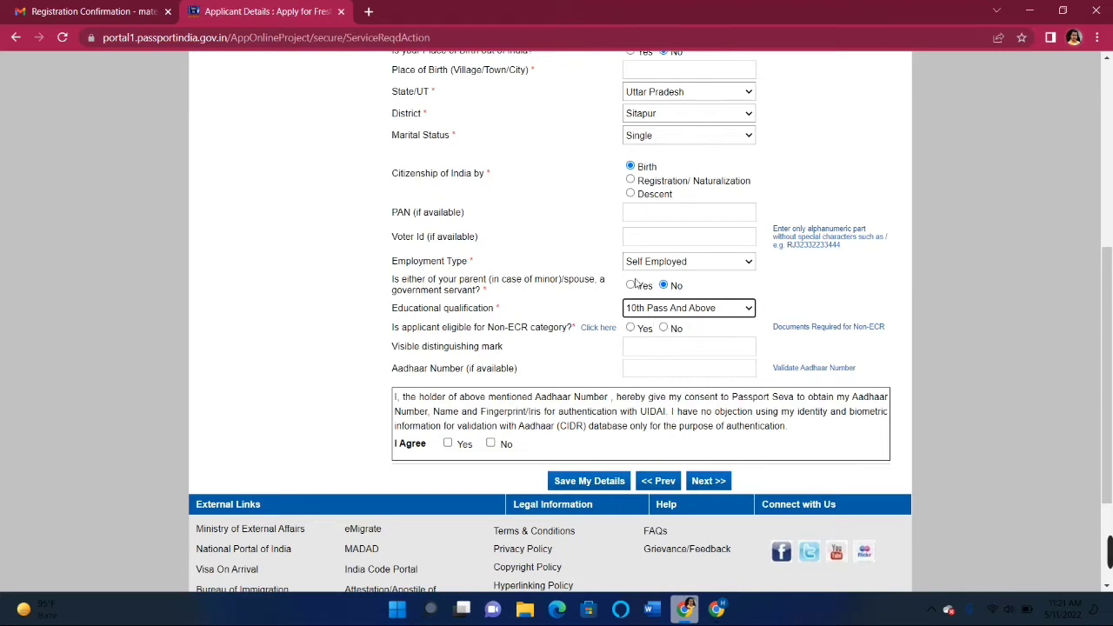
{"action": "scroll", "coordinate": [676, 166], "scroll_direction": "up", "scroll_amount": 3}
{"action": "scroll", "coordinate": [668, 287], "scroll_direction": "down", "scroll_amount": 5}
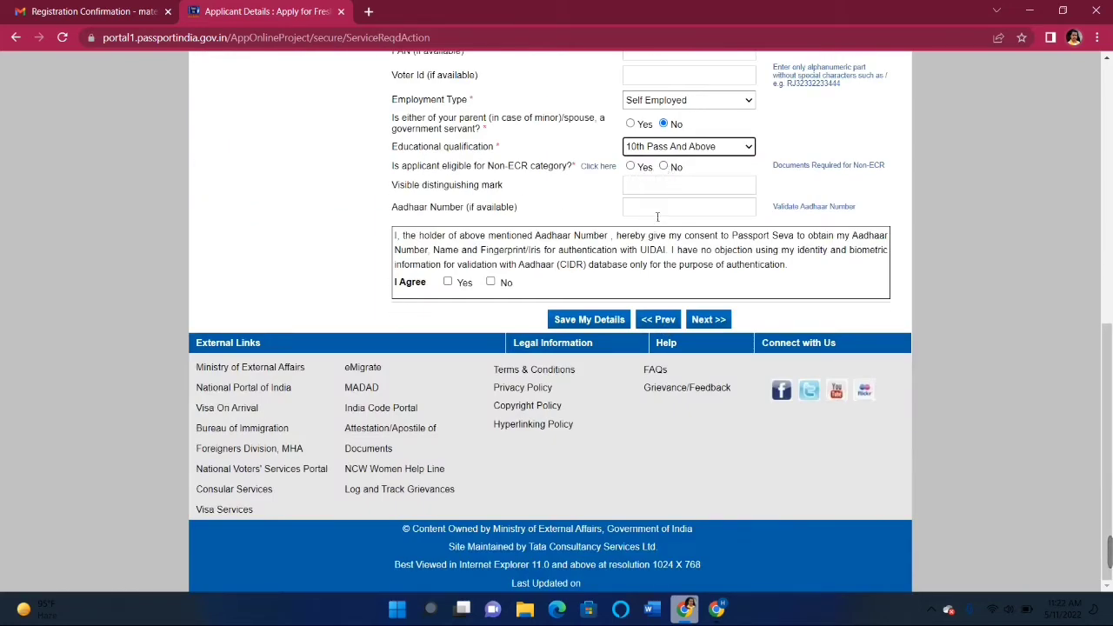
{"action": "left_click", "coordinate": [658, 213]}
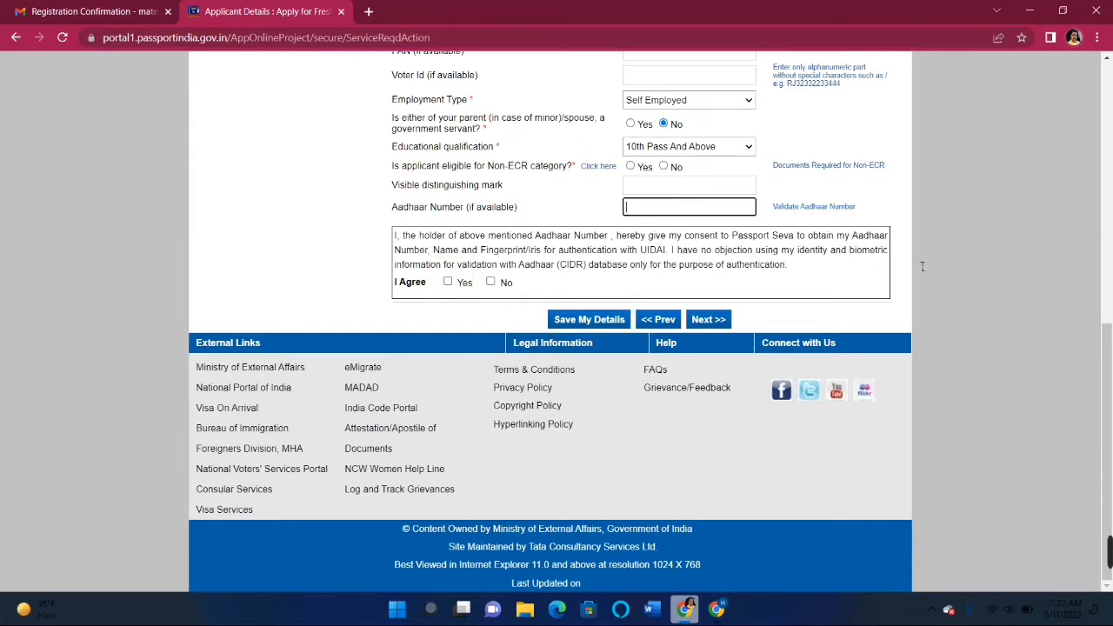
{"action": "mouse_move", "coordinate": [896, 553]}
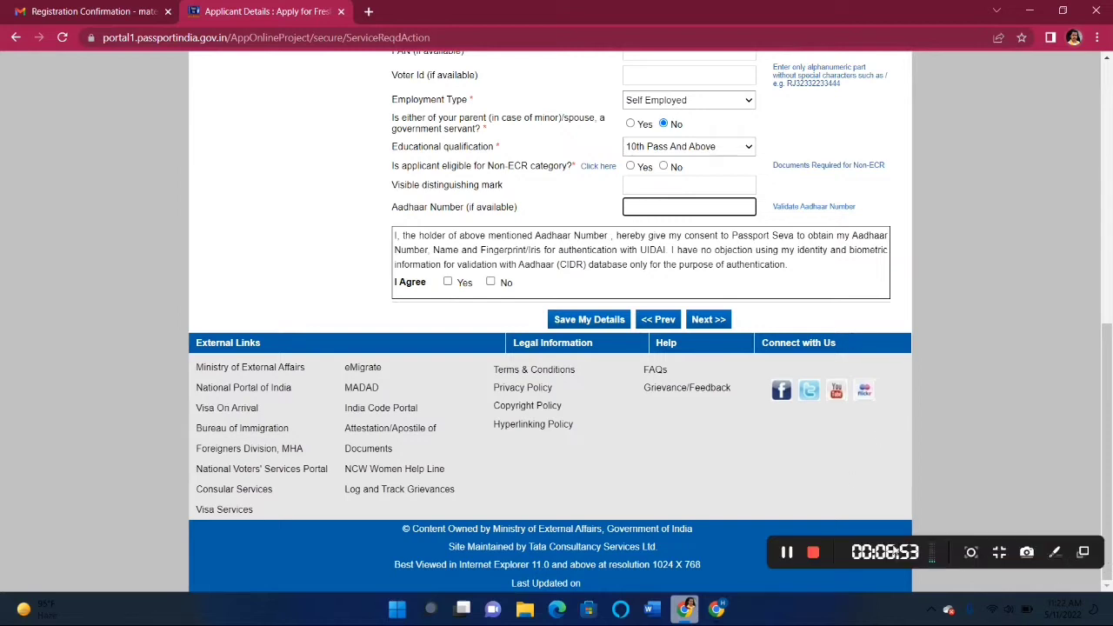
{"action": "left_click", "coordinate": [788, 553]}
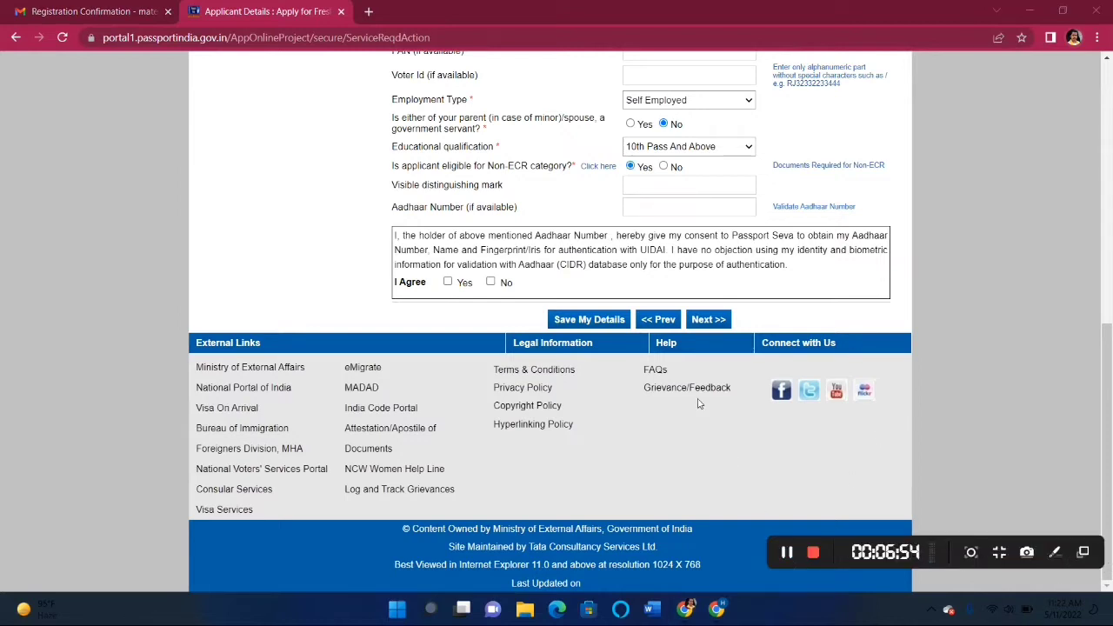
- Try 7th Pass Or Less as the educational qualification to compare Non-ECR eligibility, and restore 10th Pass And Above
{"action": "left_click", "coordinate": [671, 147]}
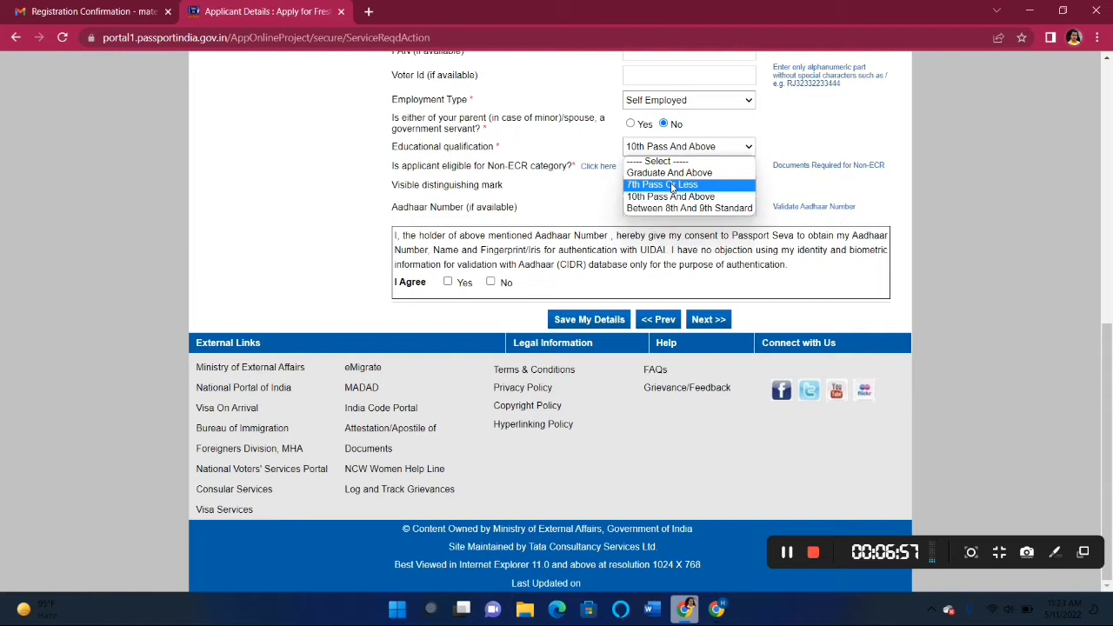
{"action": "left_click", "coordinate": [671, 185]}
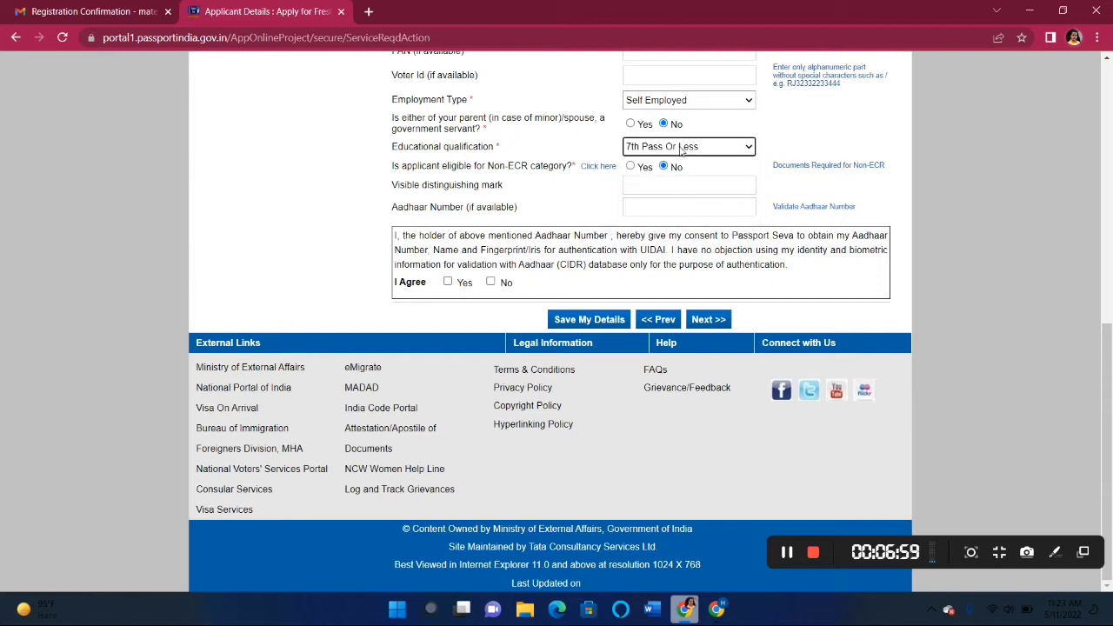
{"action": "left_click", "coordinate": [683, 148]}
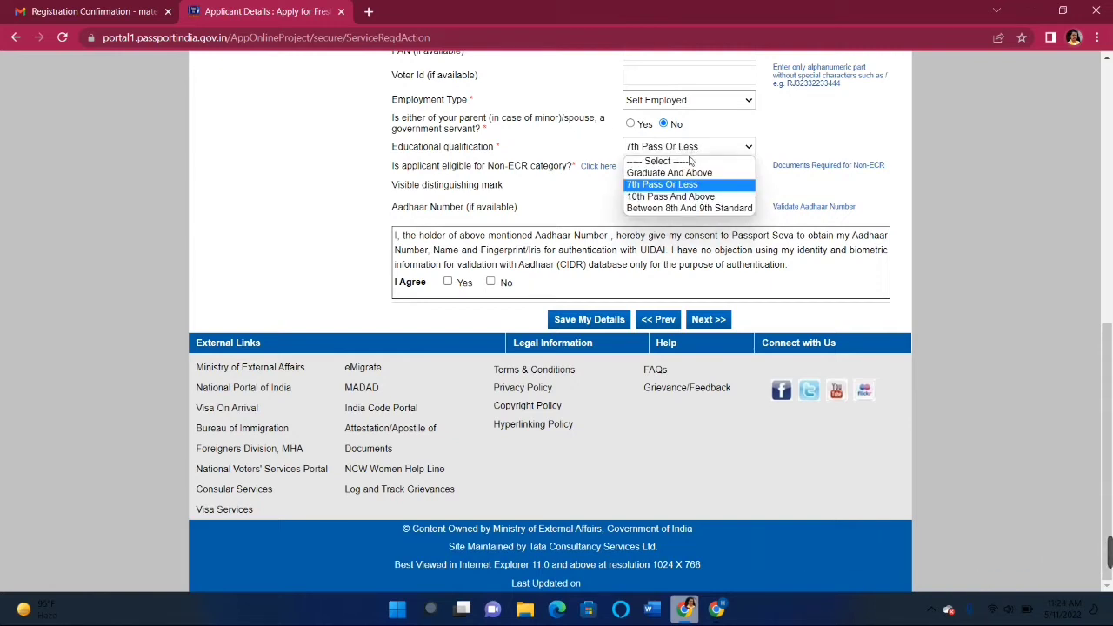
{"action": "left_click", "coordinate": [669, 197]}
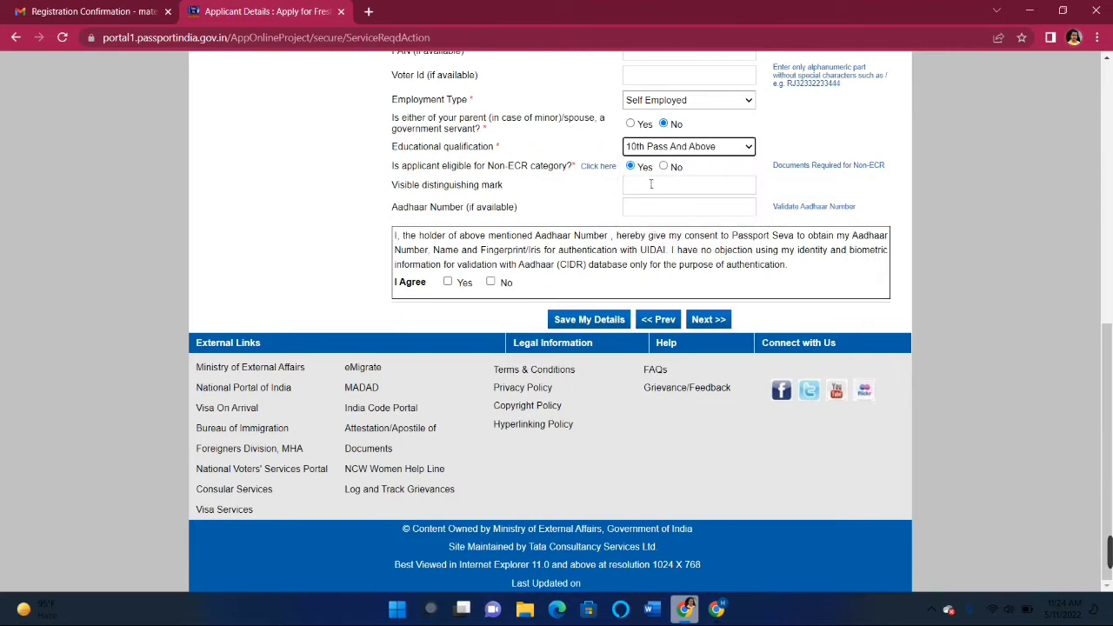
{"action": "left_click", "coordinate": [787, 554]}
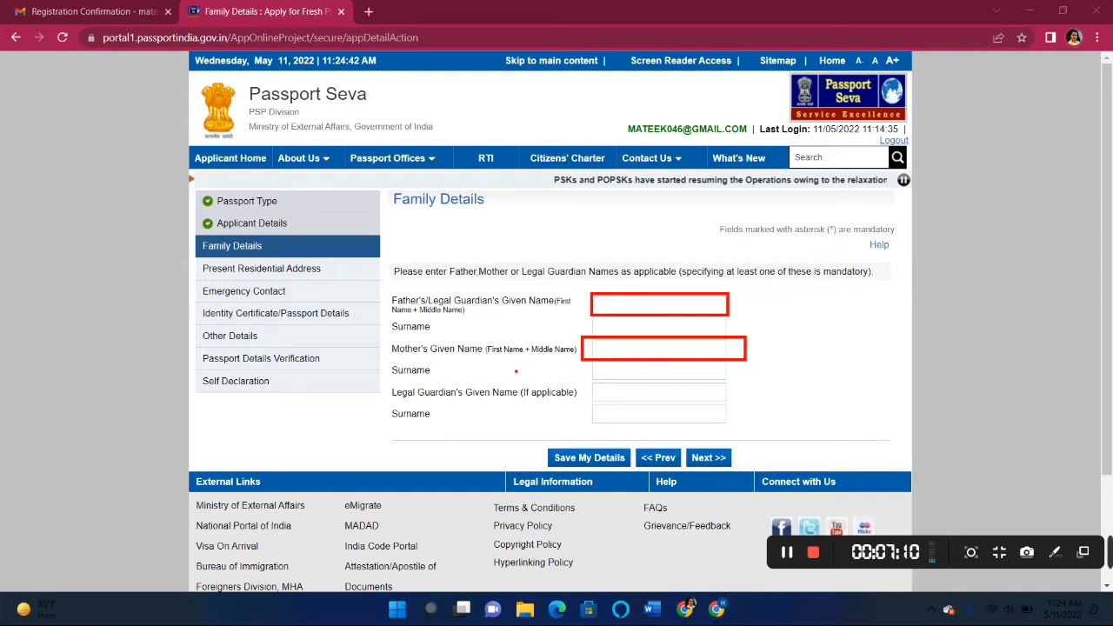
{"action": "mouse_move", "coordinate": [555, 255]}
{"action": "left_mouse_down"}
{"action": "mouse_move", "coordinate": [710, 421]}
{"action": "mouse_move", "coordinate": [781, 424]}
{"action": "left_mouse_up"}
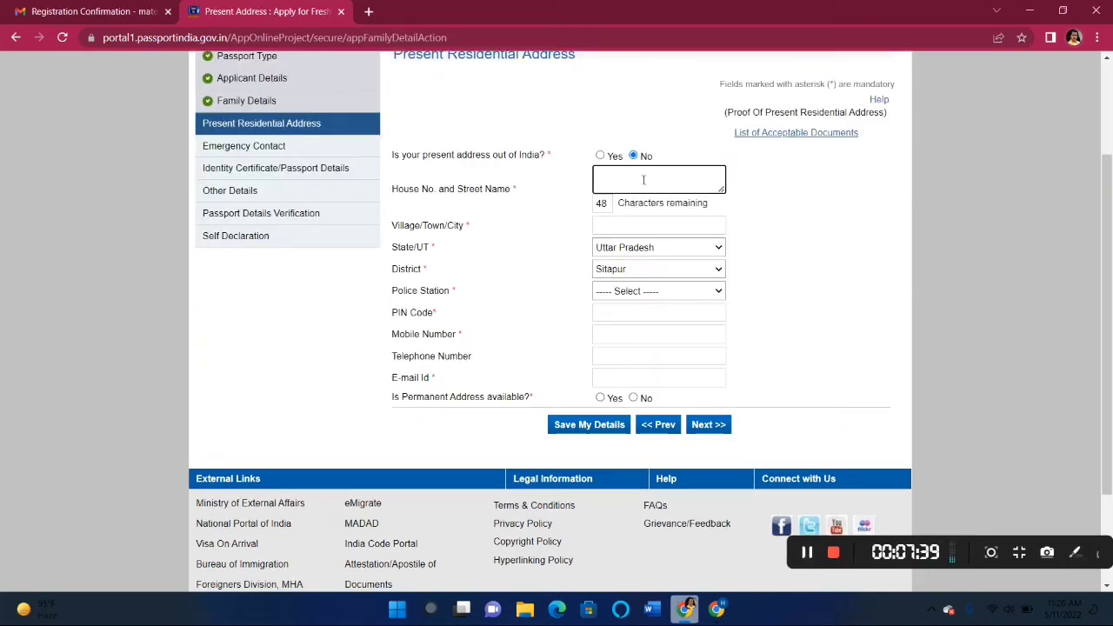
- Review the present residential address fields, including house and street, village, police station options, PIN code and mobile number
{"action": "scroll", "coordinate": [645, 217], "scroll_direction": "up", "scroll_amount": 1}
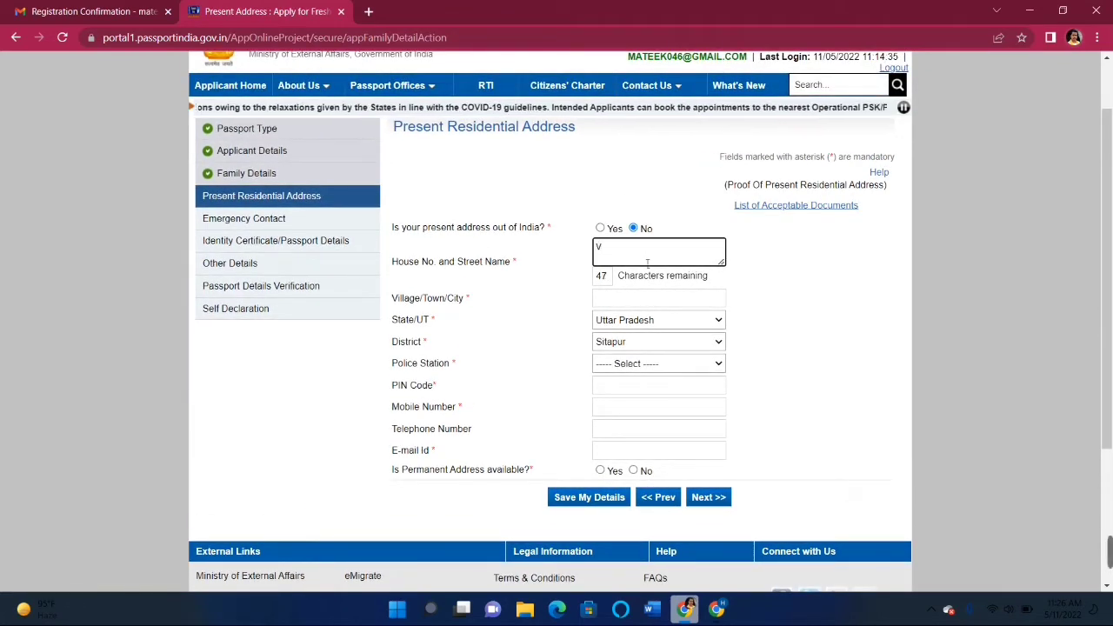
{"action": "type", "text": "V"}
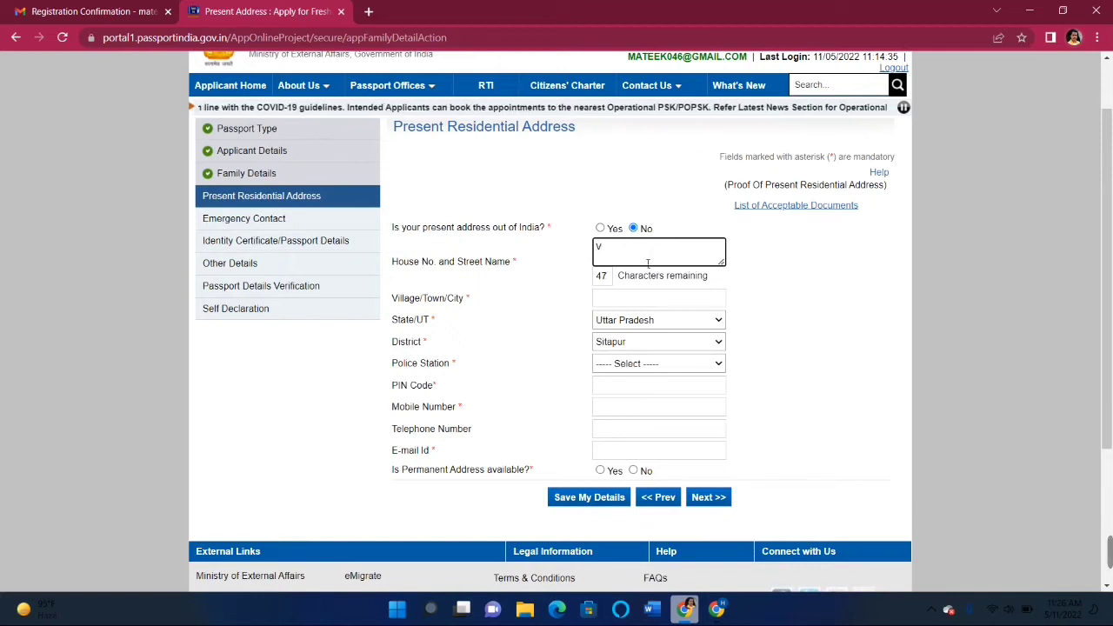
{"action": "key", "text": "BackSpace"}
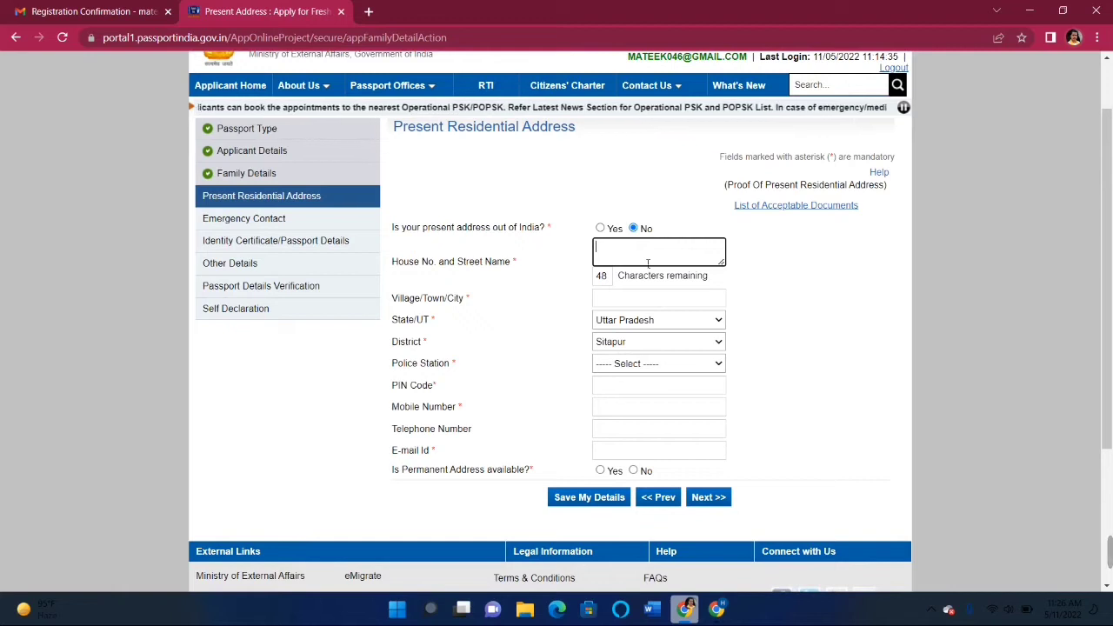
{"action": "left_click", "coordinate": [627, 298]}
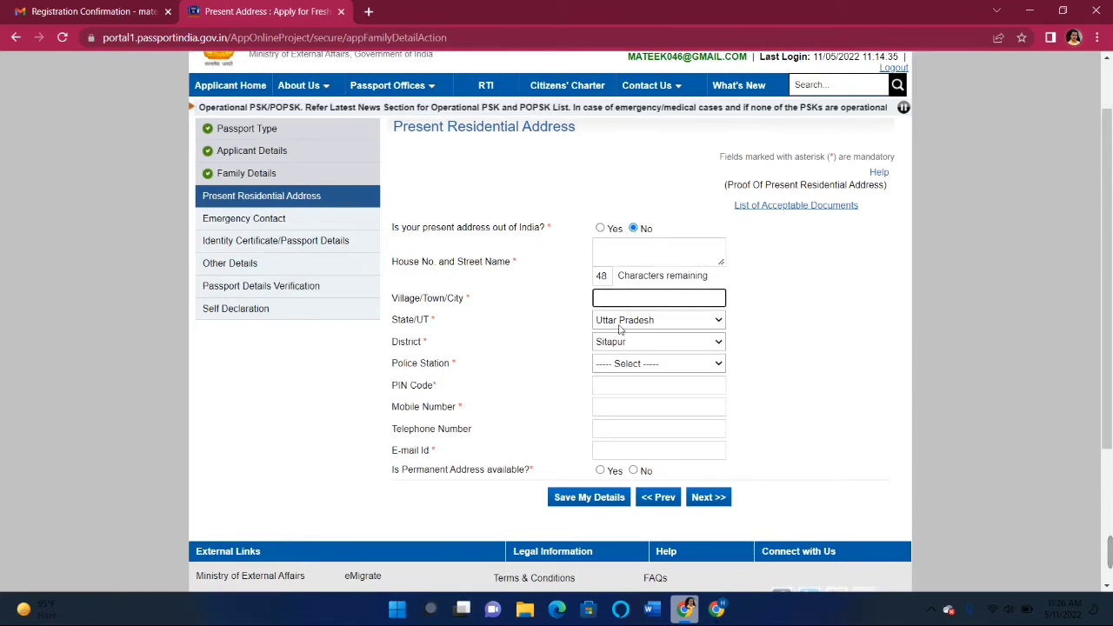
{"action": "left_click", "coordinate": [626, 364]}
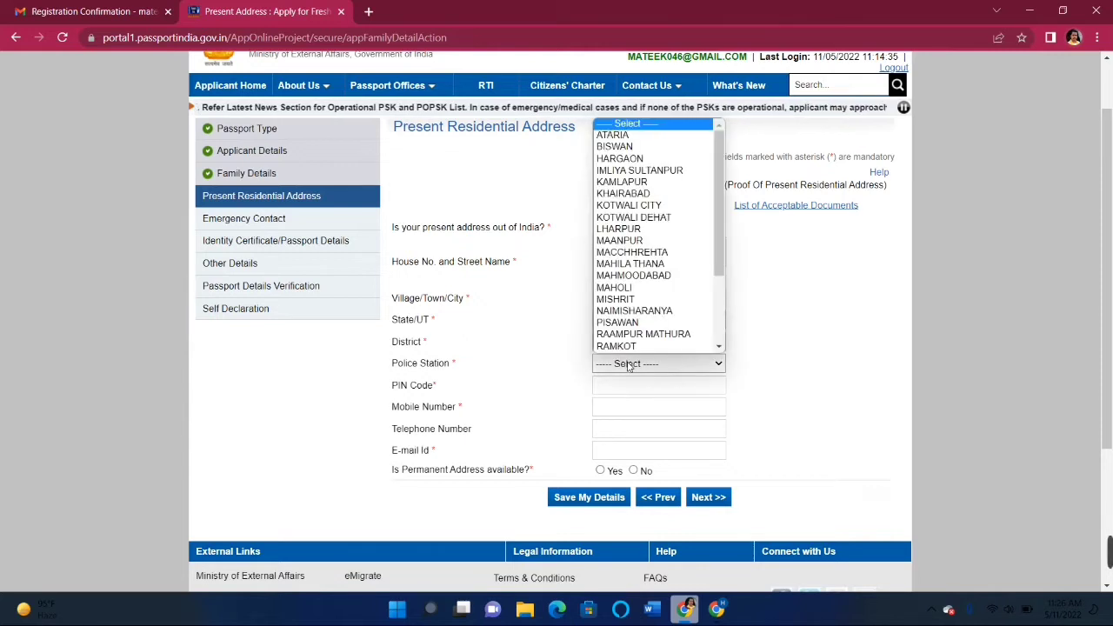
{"action": "left_click", "coordinate": [628, 365]}
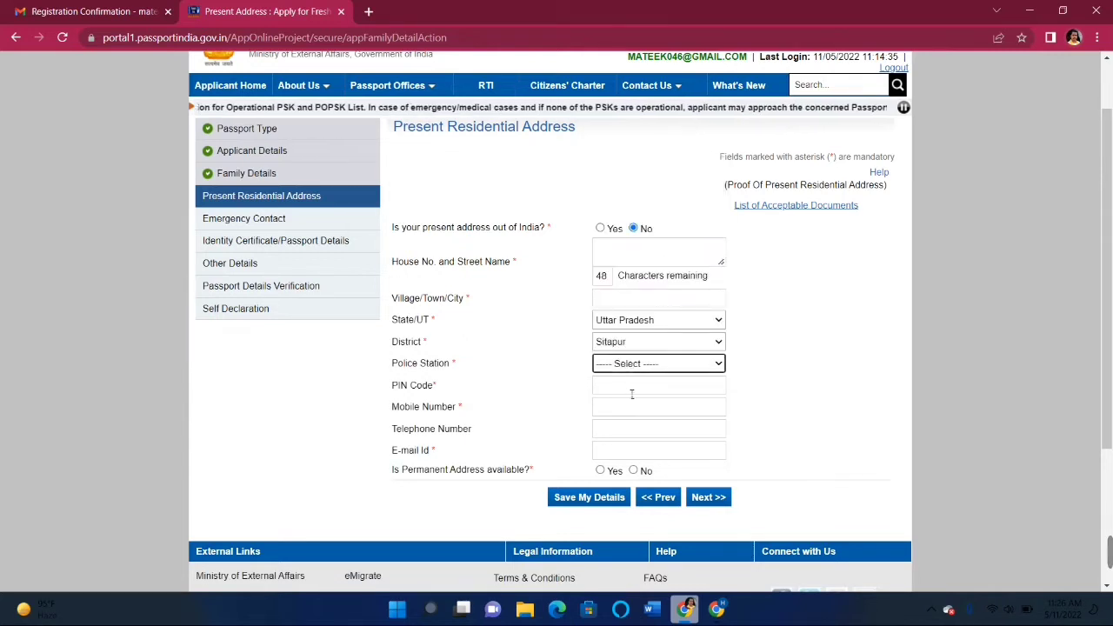
{"action": "left_click", "coordinate": [632, 394]}
{"action": "scroll", "coordinate": [632, 396], "scroll_direction": "down", "scroll_amount": 1}
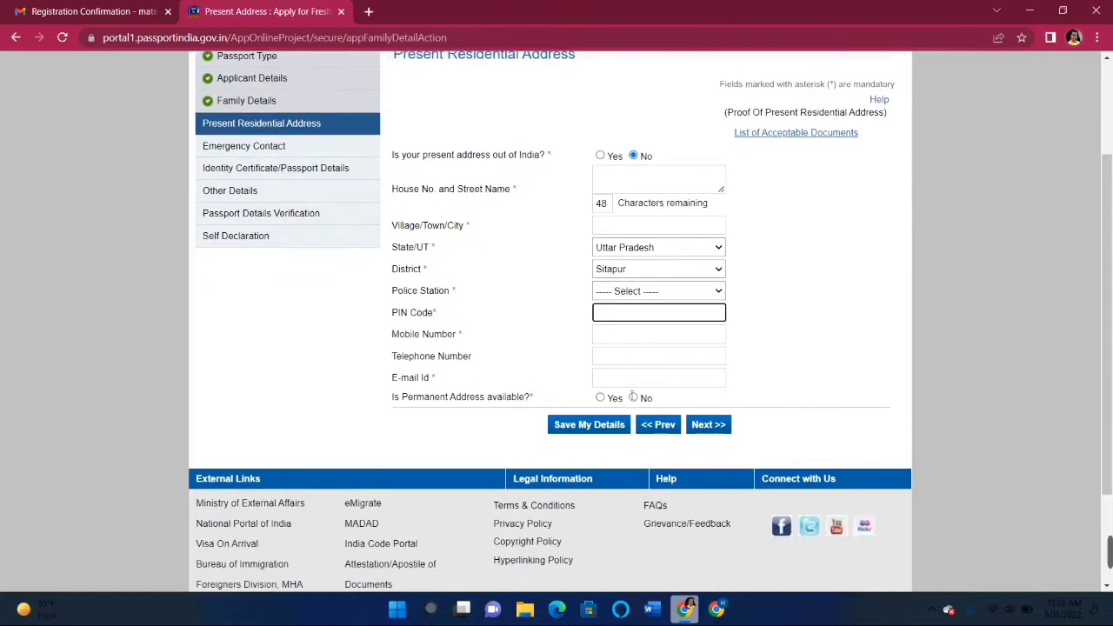
{"action": "left_click", "coordinate": [612, 337]}
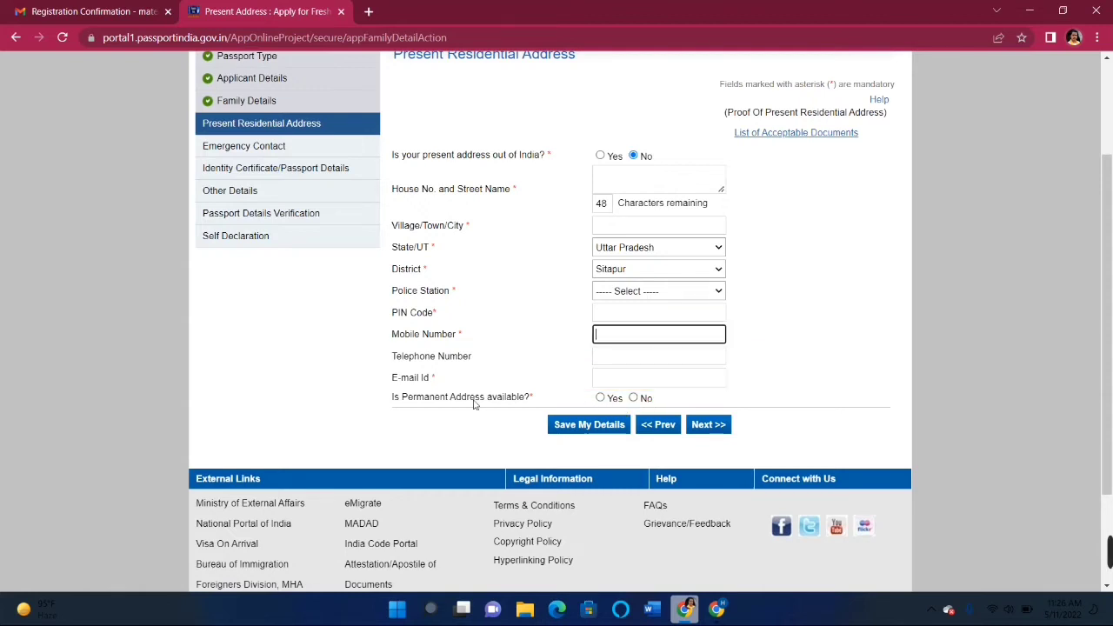
- Answer Yes to a permanent address being available and Yes to it being the same as the present address
{"action": "left_click", "coordinate": [600, 399]}
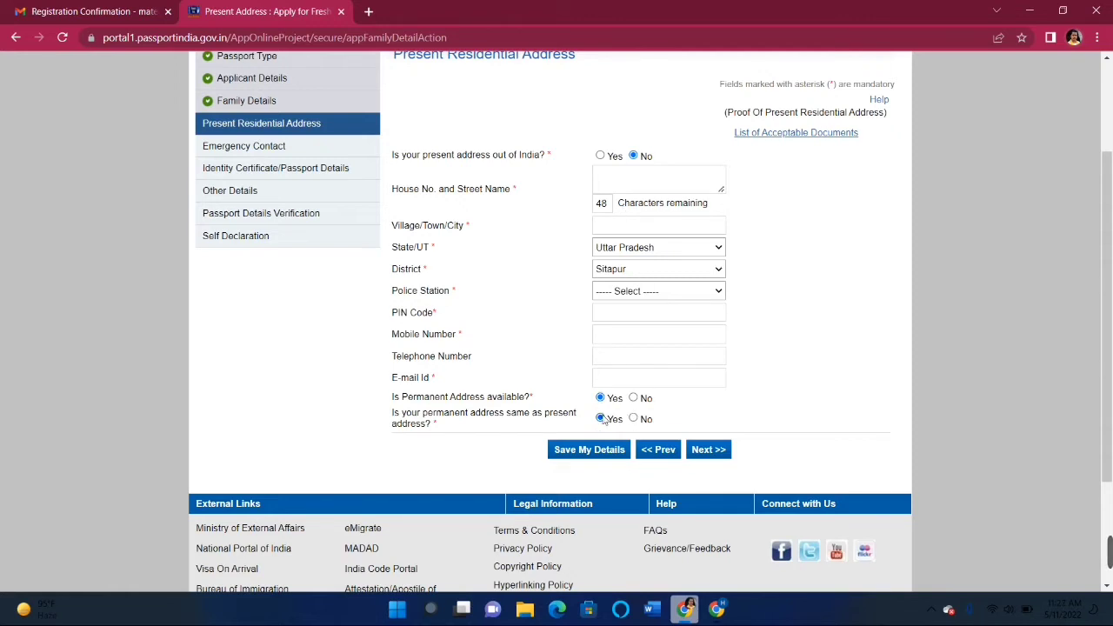
{"action": "left_click_drag", "start_coordinate": [454, 416], "coordinate": [531, 424]}
- Answer No to the permanent address matching the present one, review the extra address fields, and restore the answer to Yes
{"action": "left_click", "coordinate": [633, 420]}
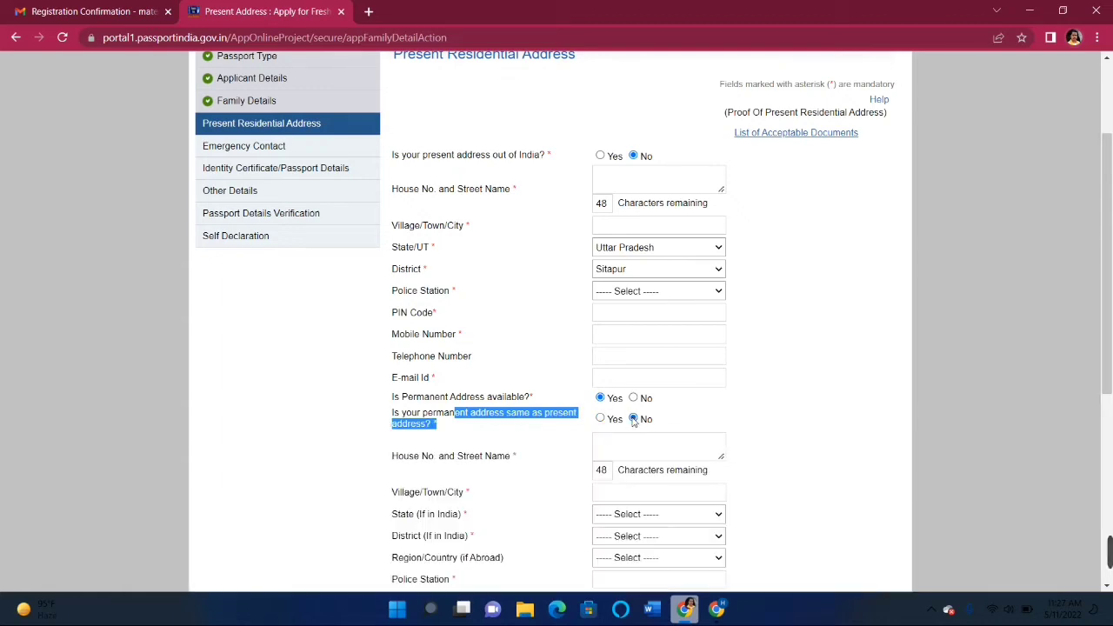
{"action": "scroll", "coordinate": [638, 463], "scroll_direction": "down", "scroll_amount": 3}
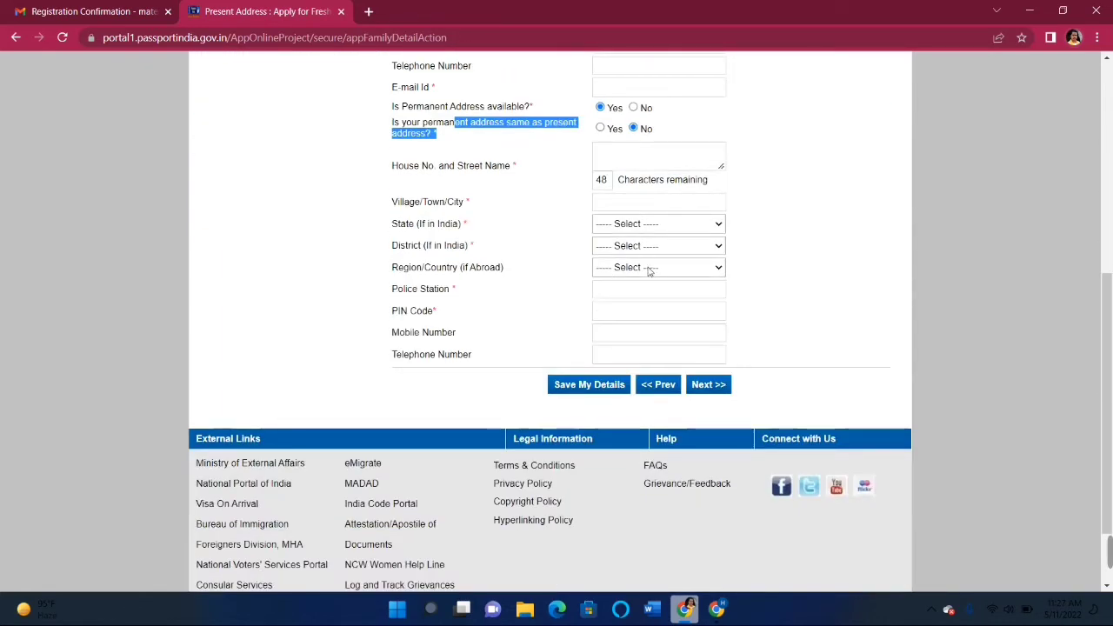
{"action": "scroll", "coordinate": [765, 269], "scroll_direction": "up", "scroll_amount": 1}
{"action": "left_click", "coordinate": [769, 267]}
{"action": "scroll", "coordinate": [635, 250], "scroll_direction": "up", "scroll_amount": 1}
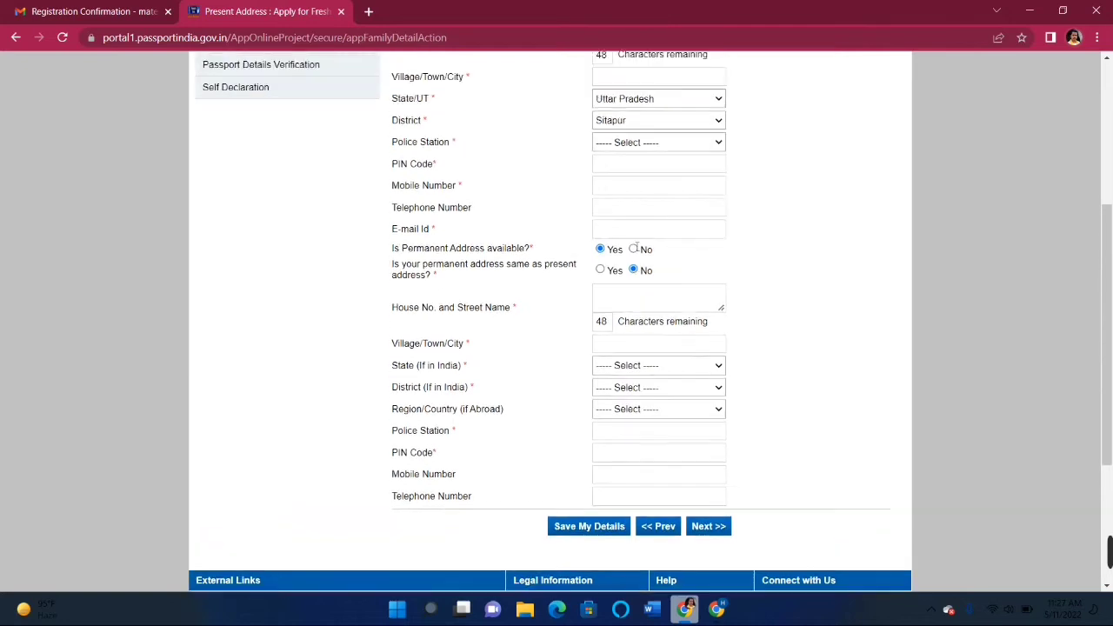
{"action": "left_click", "coordinate": [603, 276]}
{"action": "scroll", "coordinate": [609, 279], "scroll_direction": "up", "scroll_amount": 1}
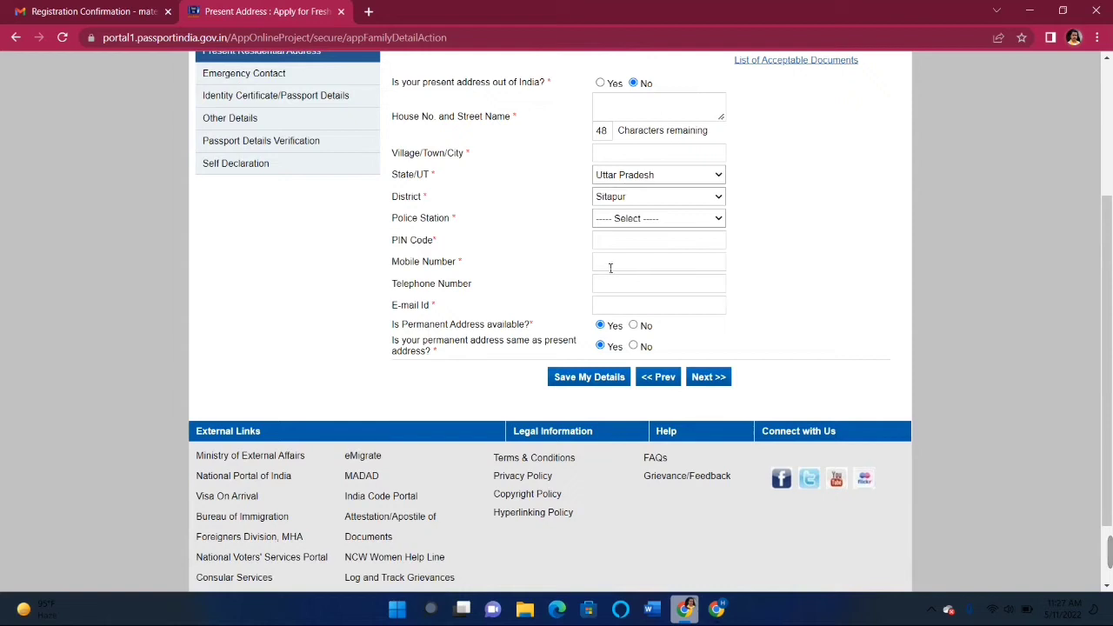
- Submit the present residential address and continue to the Emergency Contact section
{"action": "scroll", "coordinate": [614, 338], "scroll_direction": "up", "scroll_amount": 1}
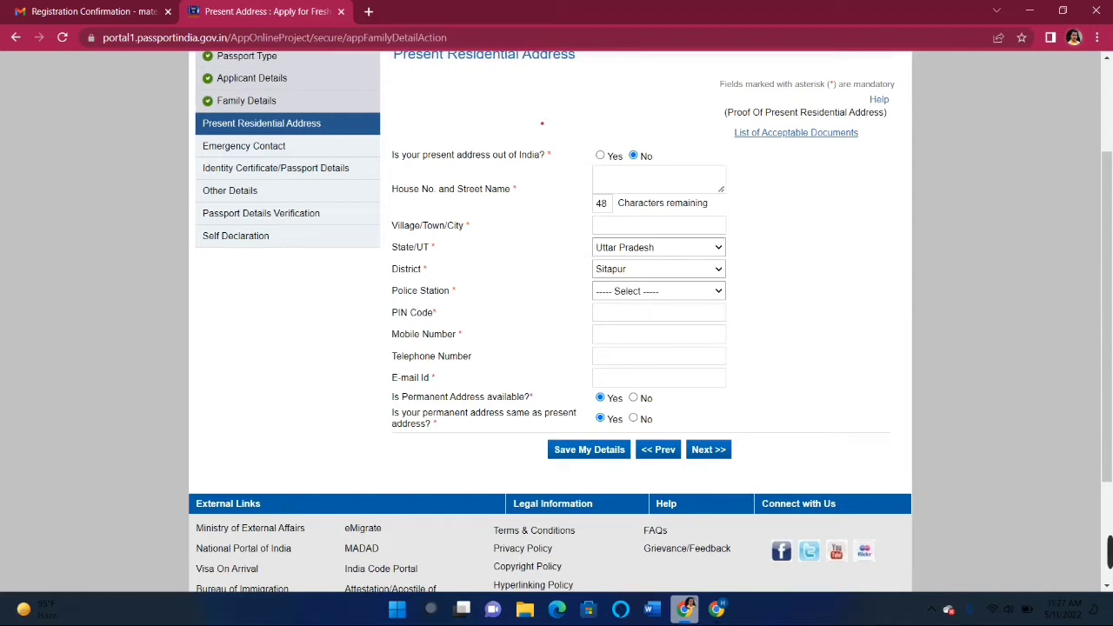
{"action": "mouse_move", "coordinate": [544, 108]}
{"action": "left_mouse_down"}
{"action": "mouse_move", "coordinate": [684, 311]}
{"action": "mouse_move", "coordinate": [744, 425]}
{"action": "left_mouse_up"}
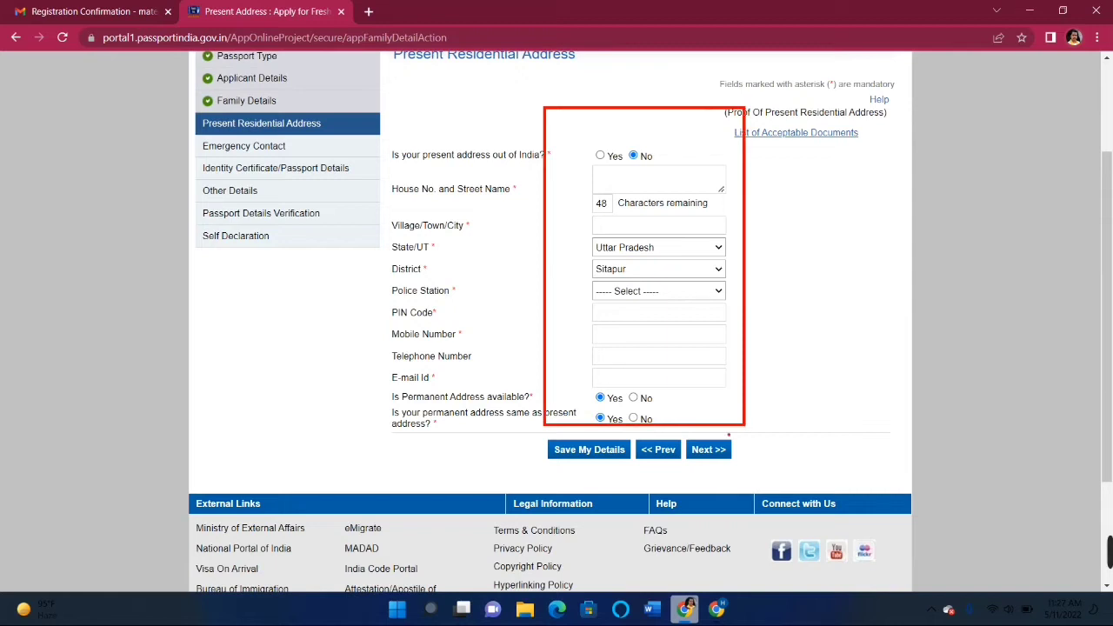
{"action": "left_click", "coordinate": [708, 449]}
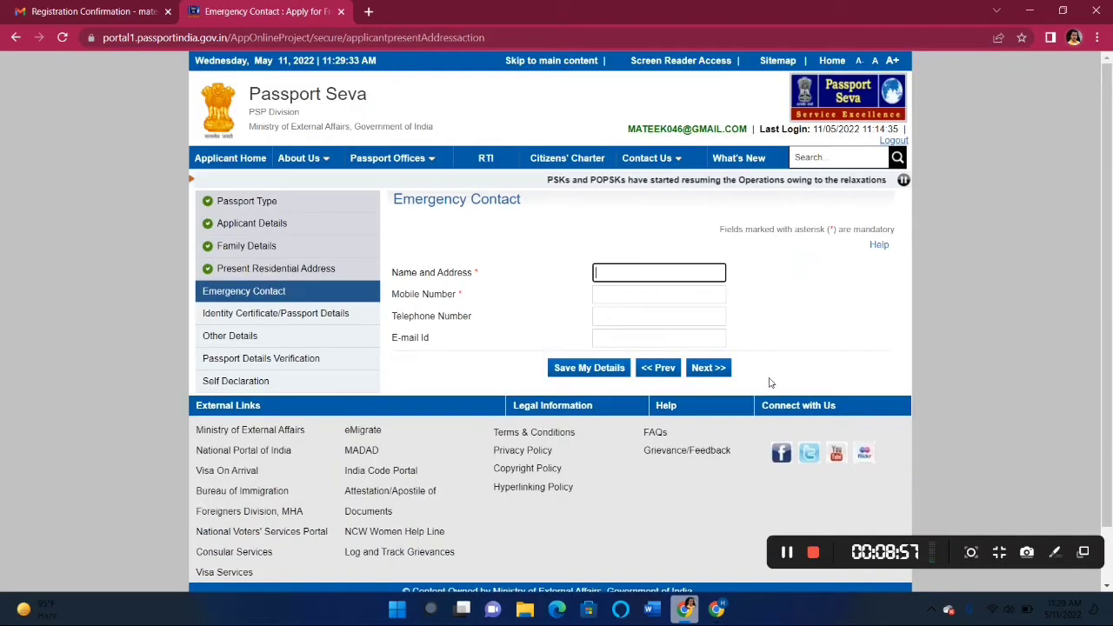
{"action": "mouse_move", "coordinate": [584, 253]}
{"action": "left_mouse_down"}
{"action": "mouse_move", "coordinate": [609, 287]}
{"action": "mouse_move", "coordinate": [735, 289]}
{"action": "left_mouse_up"}
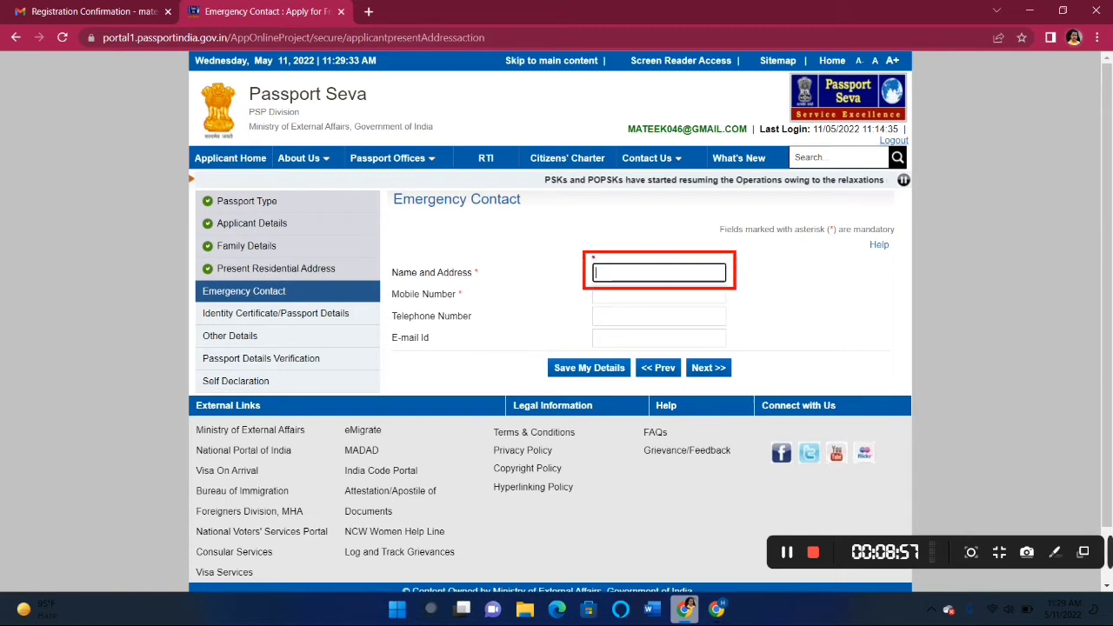
{"action": "mouse_move", "coordinate": [593, 257]}
{"action": "left_mouse_down"}
{"action": "mouse_move", "coordinate": [609, 276]}
{"action": "mouse_move", "coordinate": [733, 287]}
{"action": "left_mouse_up"}
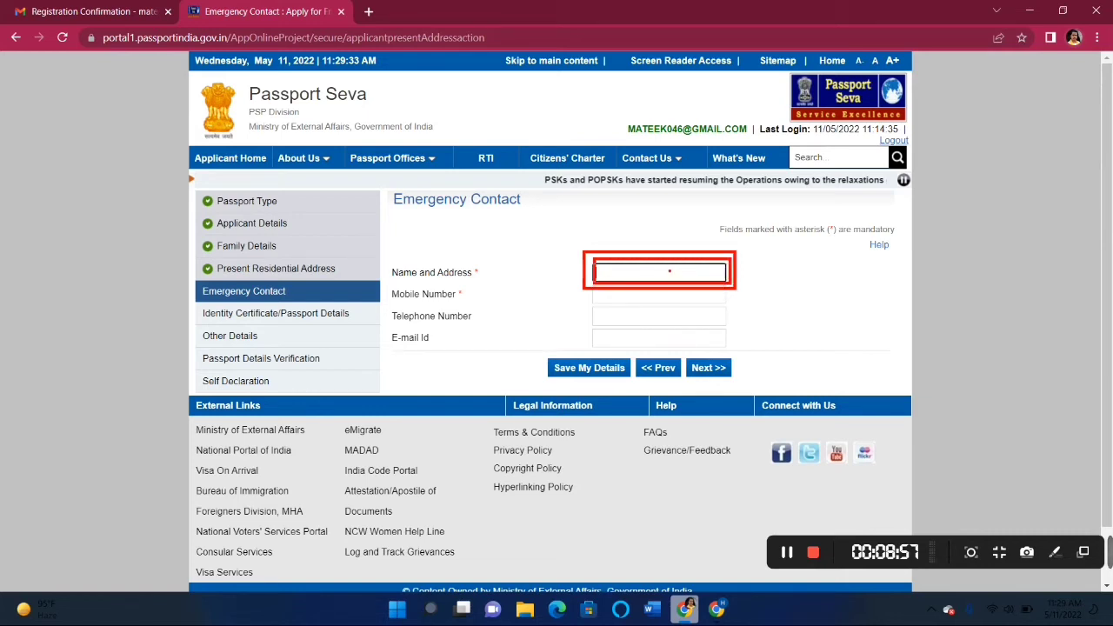
{"action": "left_click_drag", "start_coordinate": [671, 267], "coordinate": [719, 281]}
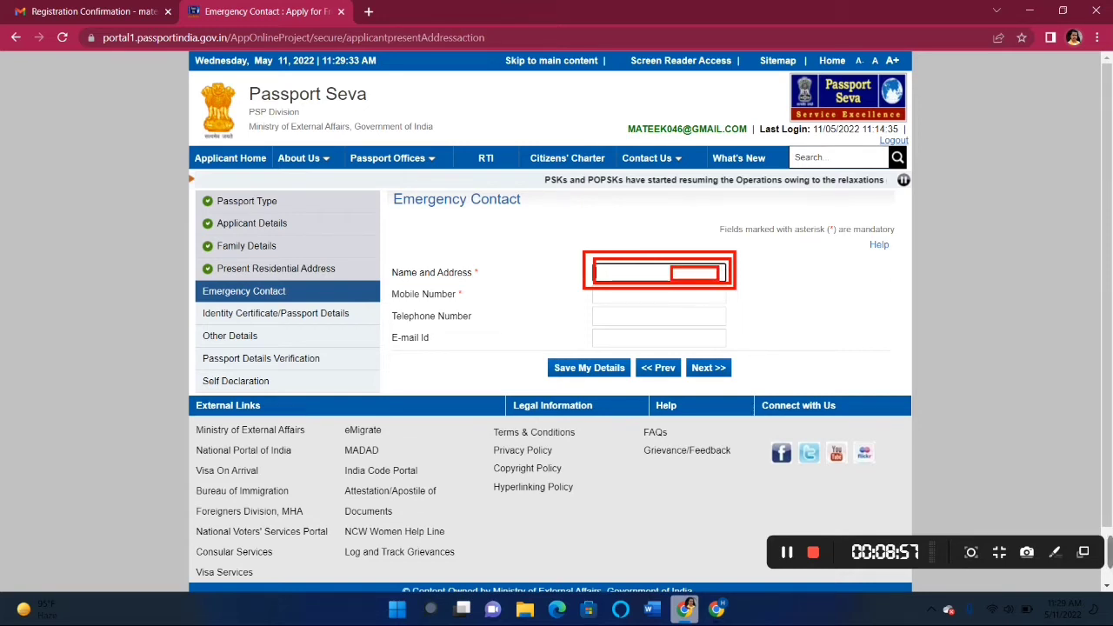
{"action": "key", "text": "Escape"}
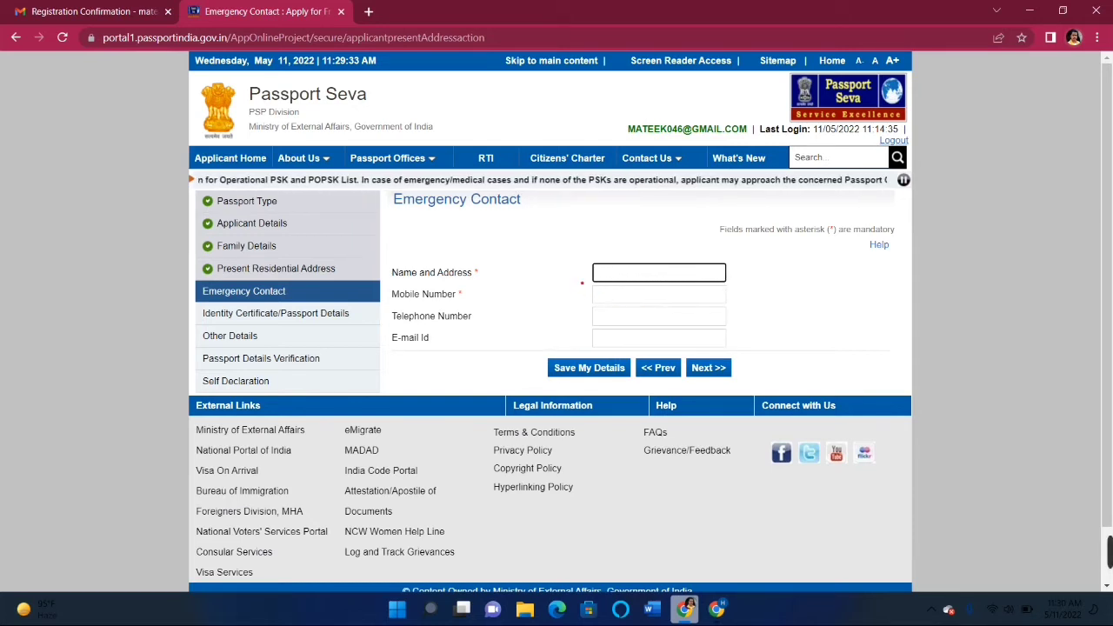
{"action": "left_click_drag", "start_coordinate": [582, 284], "coordinate": [705, 300]}
{"action": "mouse_move", "coordinate": [585, 305]}
{"action": "left_mouse_down"}
{"action": "mouse_move", "coordinate": [609, 323]}
{"action": "mouse_move", "coordinate": [723, 321]}
{"action": "left_mouse_up"}
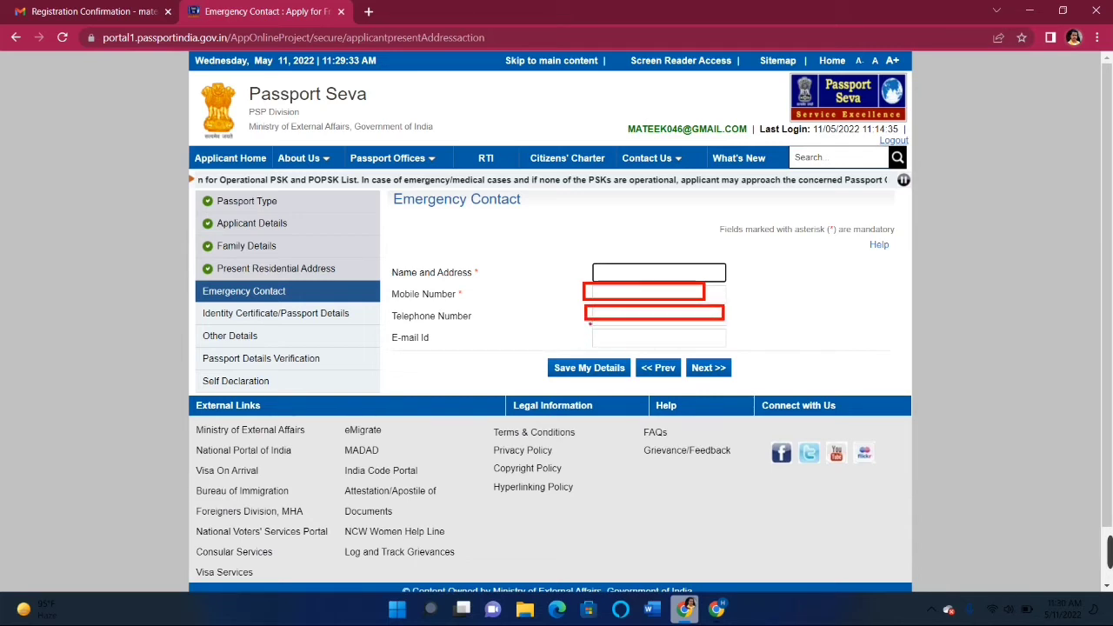
{"action": "left_click_drag", "start_coordinate": [589, 322], "coordinate": [718, 339]}
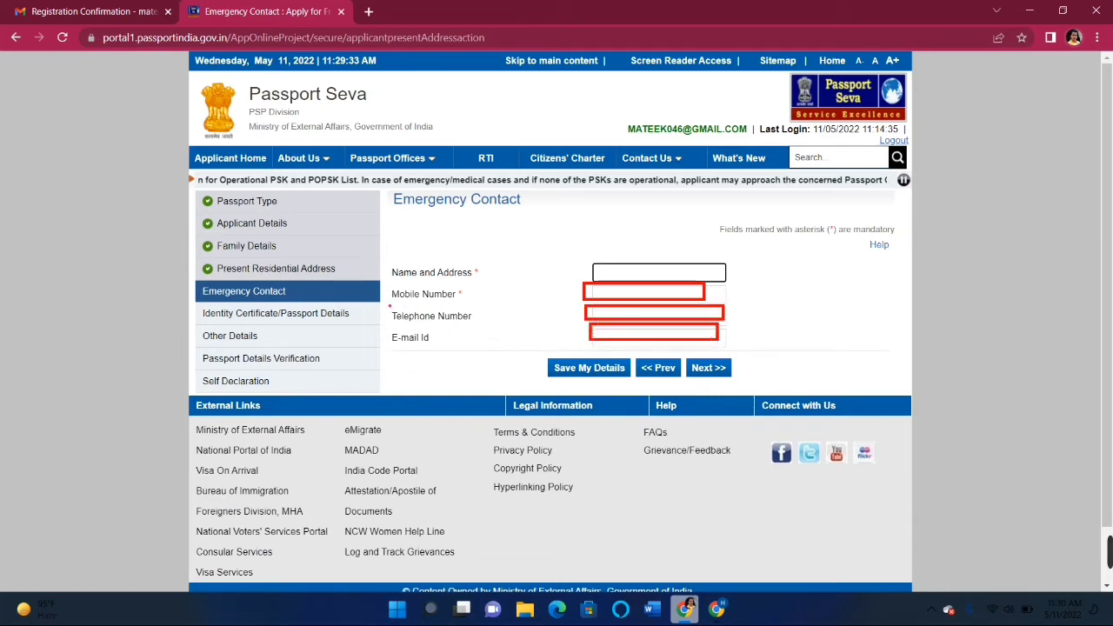
{"action": "left_click_drag", "start_coordinate": [389, 306], "coordinate": [507, 326]}
{"action": "left_click_drag", "start_coordinate": [562, 280], "coordinate": [621, 301]}
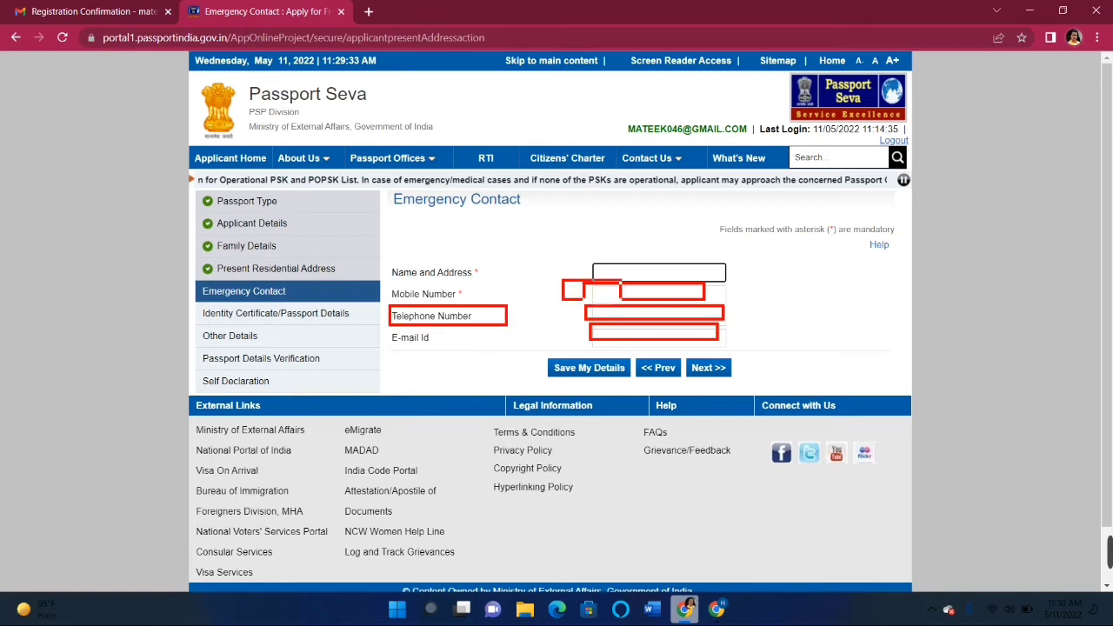
{"action": "key", "text": "Escape"}
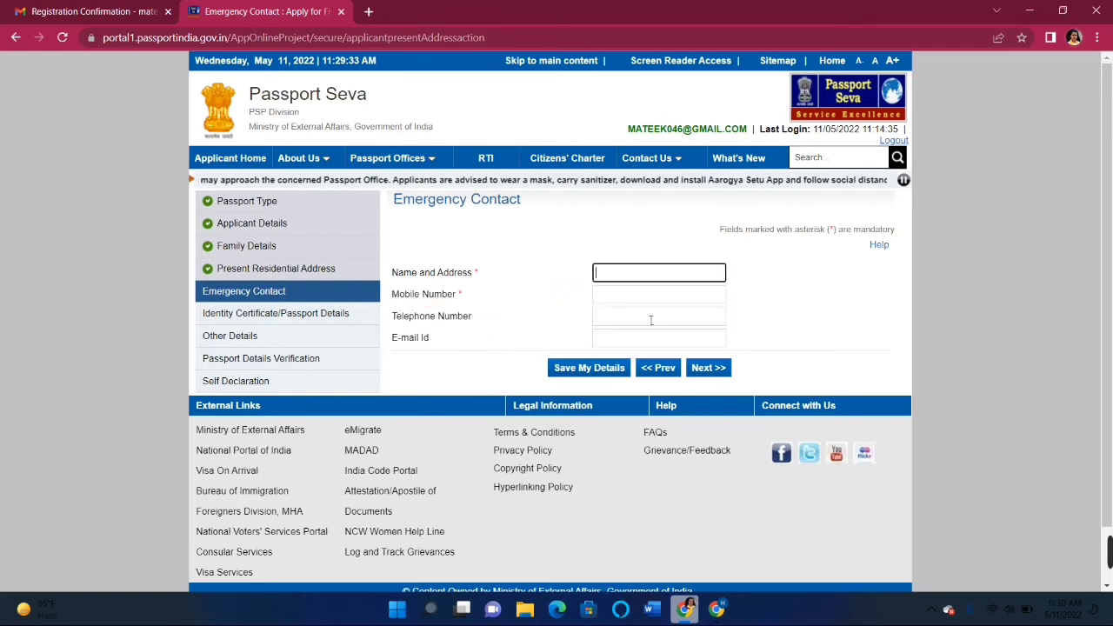
- Submit the emergency contact details and continue to the Identity Certificate/Passport Details section
{"action": "left_click", "coordinate": [715, 372]}
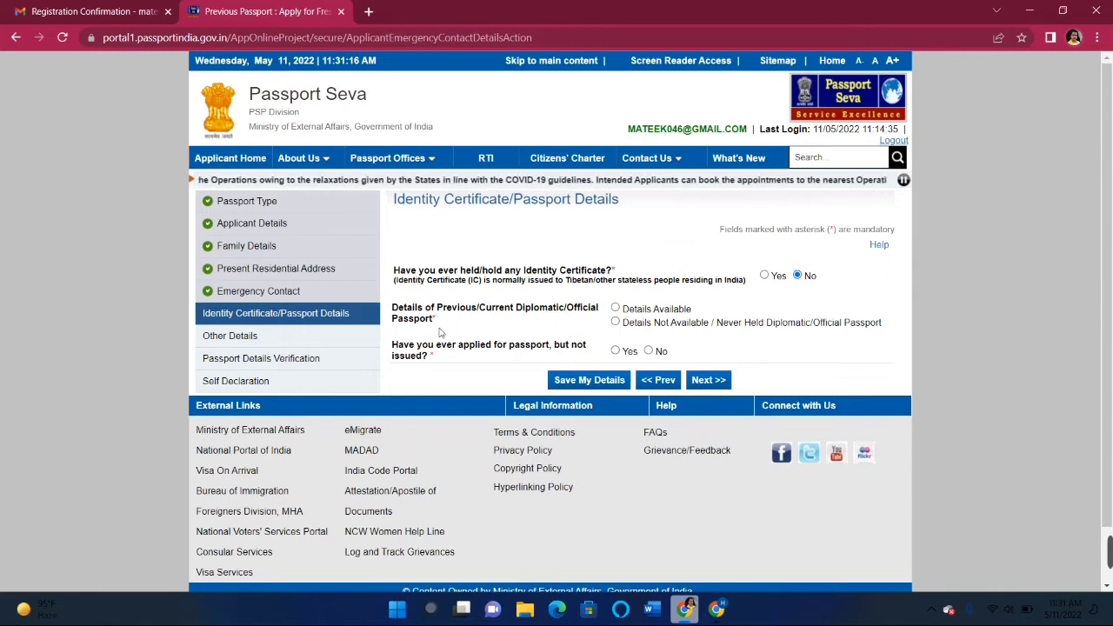
- Declare diplomatic passport details as not available/never held and no previous unissued application, save the details, and continue to Other Details
{"action": "left_click", "coordinate": [616, 322]}
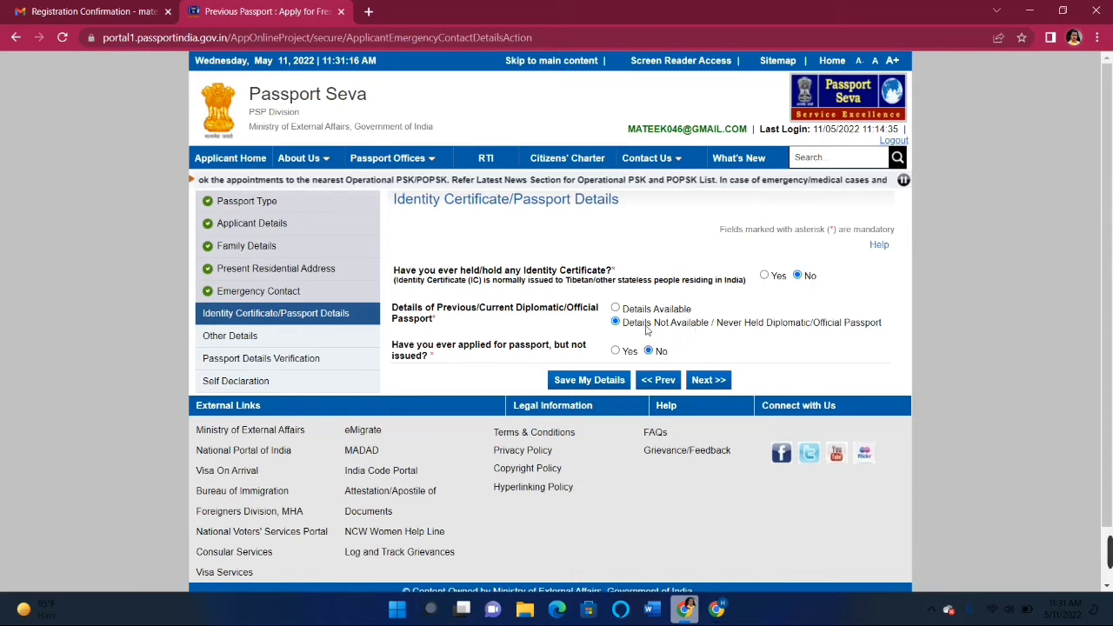
{"action": "left_click", "coordinate": [603, 383]}
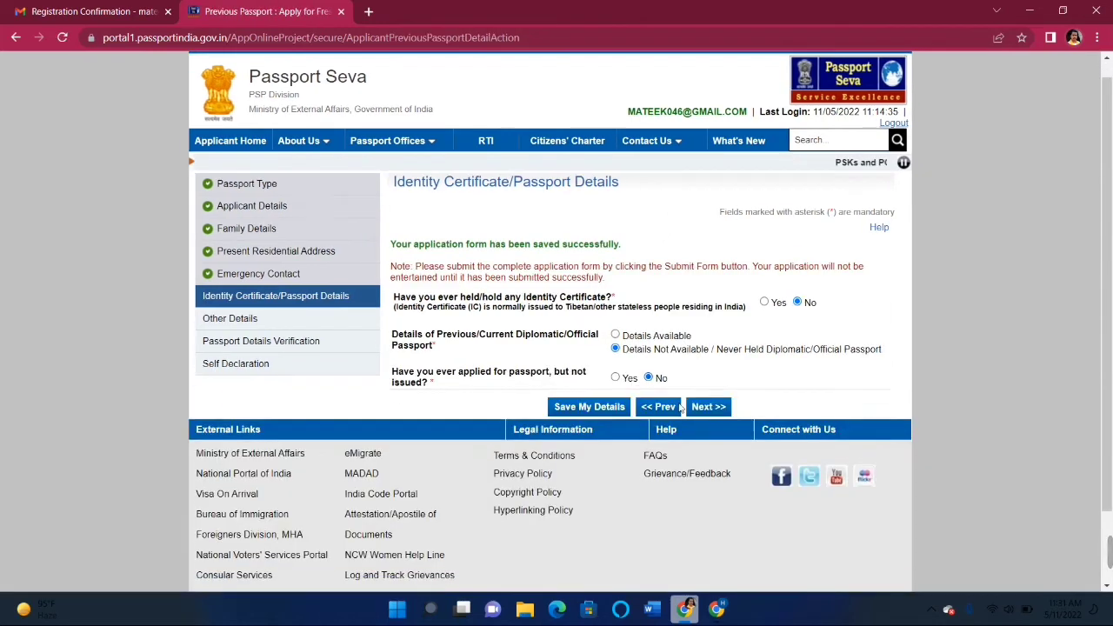
{"action": "scroll", "coordinate": [681, 409], "scroll_direction": "down", "scroll_amount": 1}
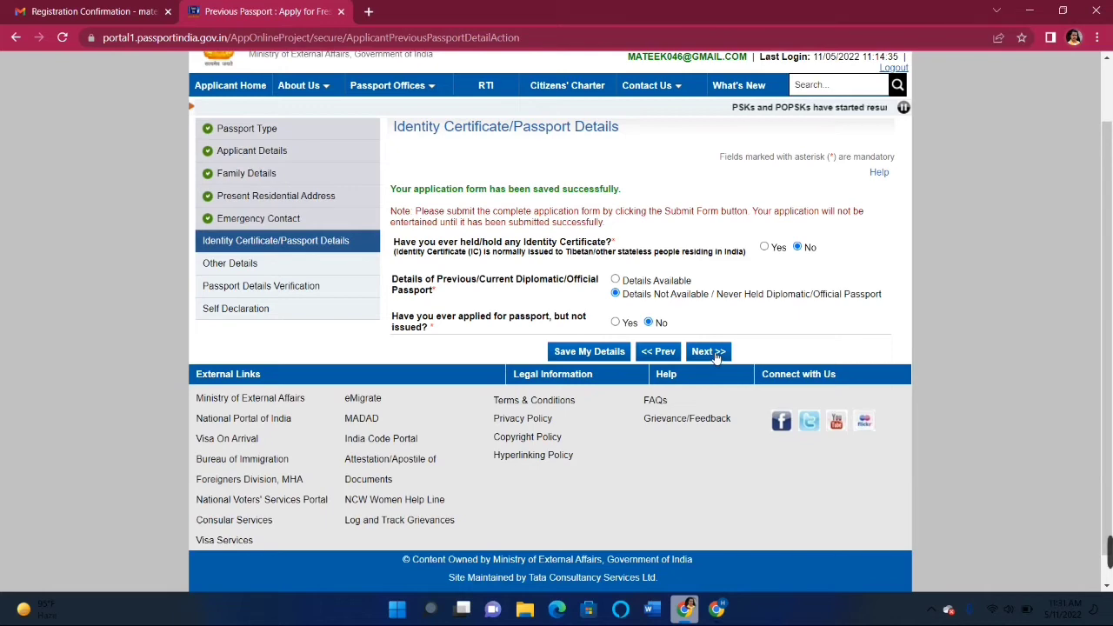
{"action": "left_click", "coordinate": [717, 359]}
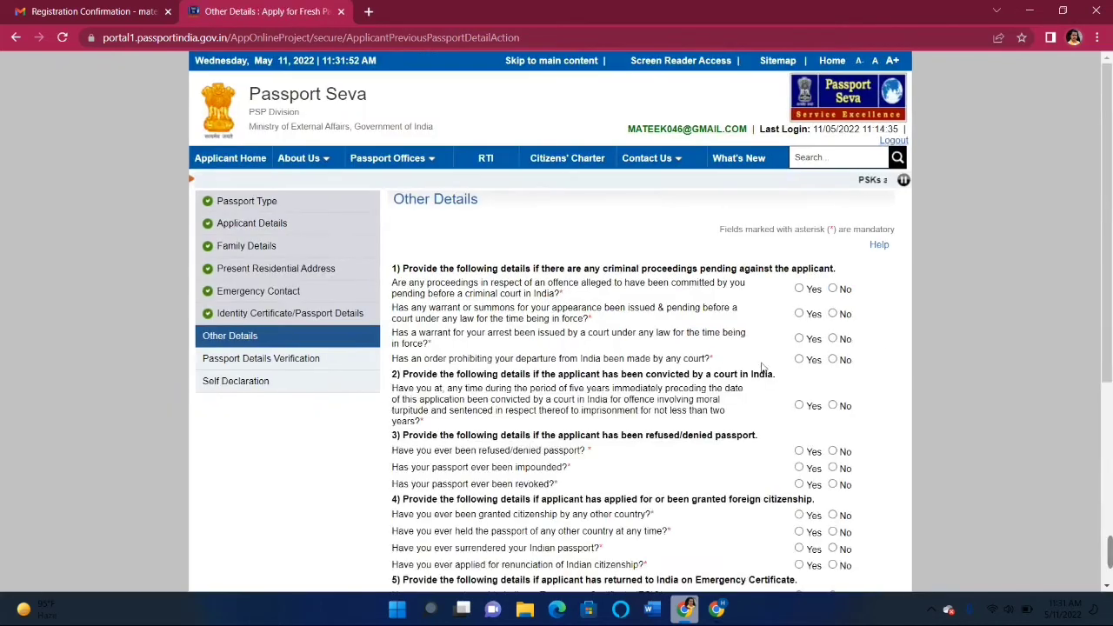
- Answer No to the Other Details questions, save the form, and continue to Passport Details Verification
{"action": "scroll", "coordinate": [863, 381], "scroll_direction": "down", "scroll_amount": 3}
{"action": "scroll", "coordinate": [863, 381], "scroll_direction": "up", "scroll_amount": 2}
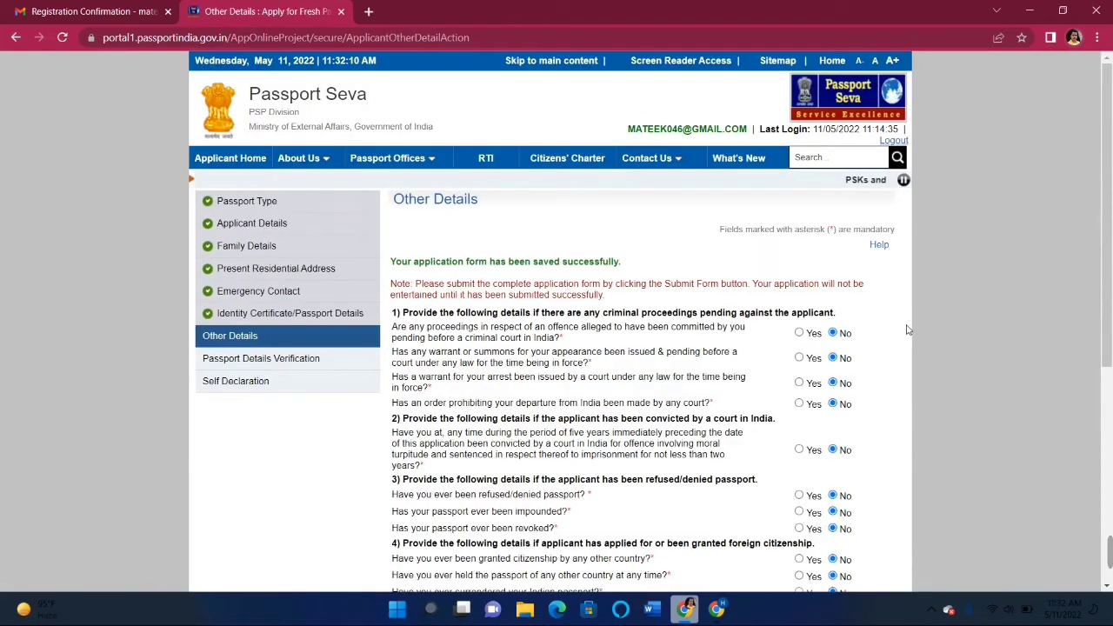
{"action": "scroll", "coordinate": [1090, 475], "scroll_direction": "down", "scroll_amount": 4}
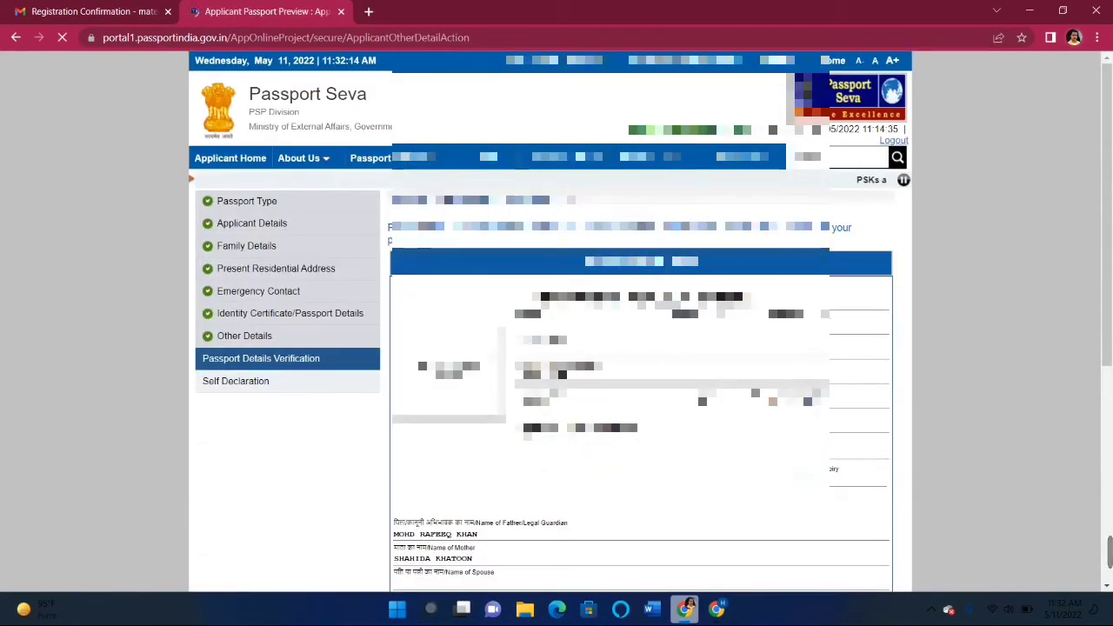
- Review the passport details preview and continue to the Self Declaration section
{"action": "scroll", "coordinate": [927, 358], "scroll_direction": "down", "scroll_amount": 5}
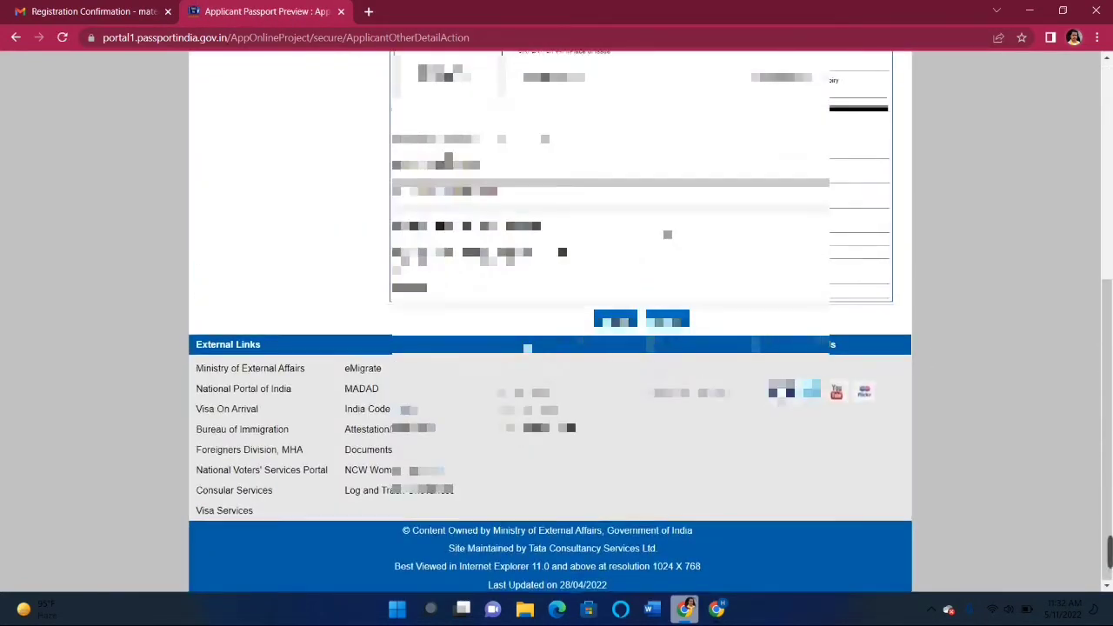
{"action": "scroll", "coordinate": [927, 358], "scroll_direction": "up", "scroll_amount": 4}
{"action": "scroll", "coordinate": [927, 359], "scroll_direction": "down", "scroll_amount": 1}
{"action": "scroll", "coordinate": [927, 359], "scroll_direction": "down", "scroll_amount": 2}
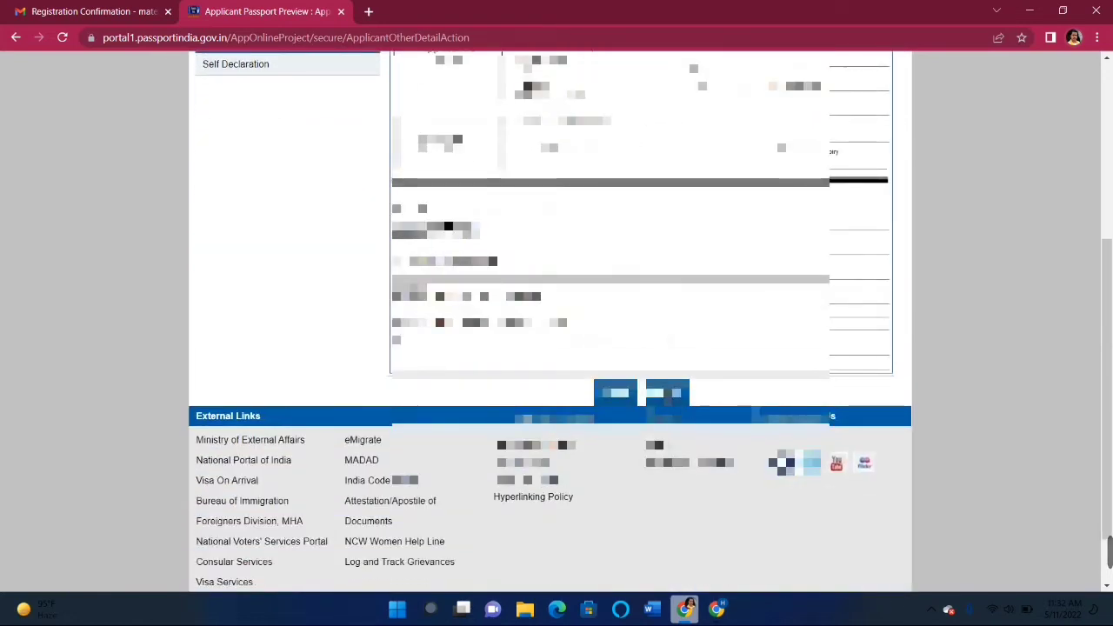
{"action": "left_click", "coordinate": [668, 393]}
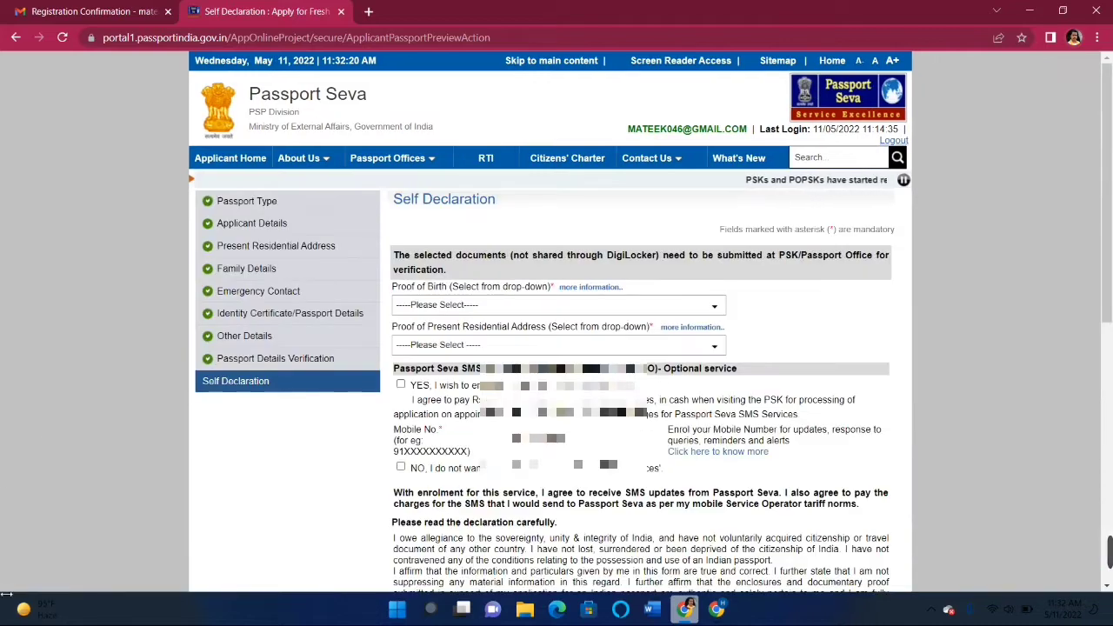
- Set Proof of Birth to Aadhaar Card/E-Aadhaar and Proof of Present Residential Address to Bank/ Kisan/ Post Office Passbooks
{"action": "left_click", "coordinate": [498, 306]}
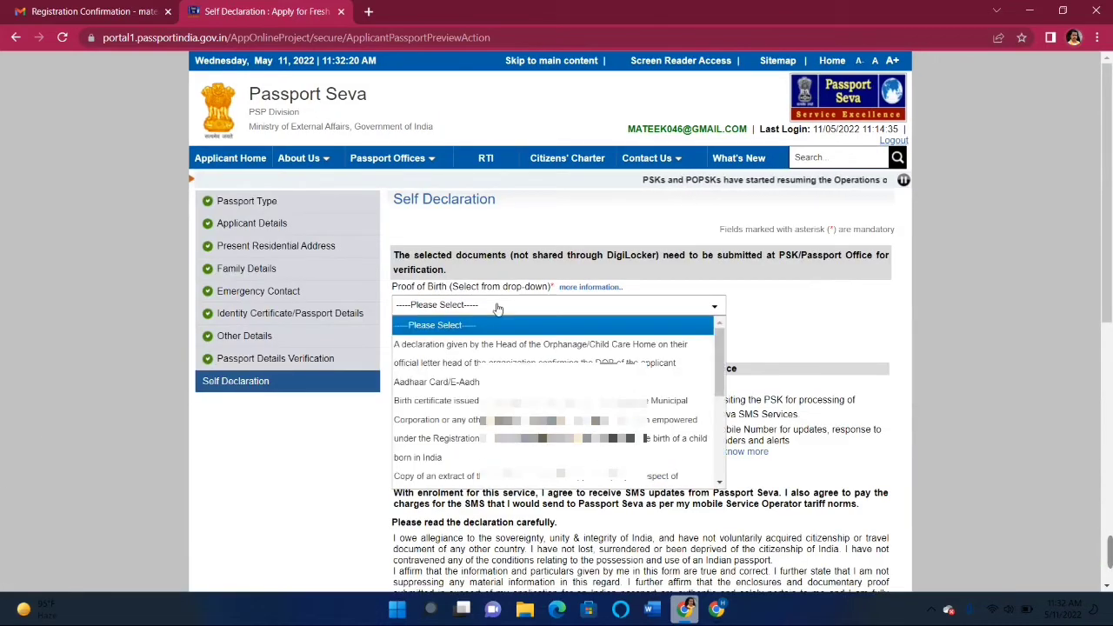
{"action": "left_click", "coordinate": [492, 379]}
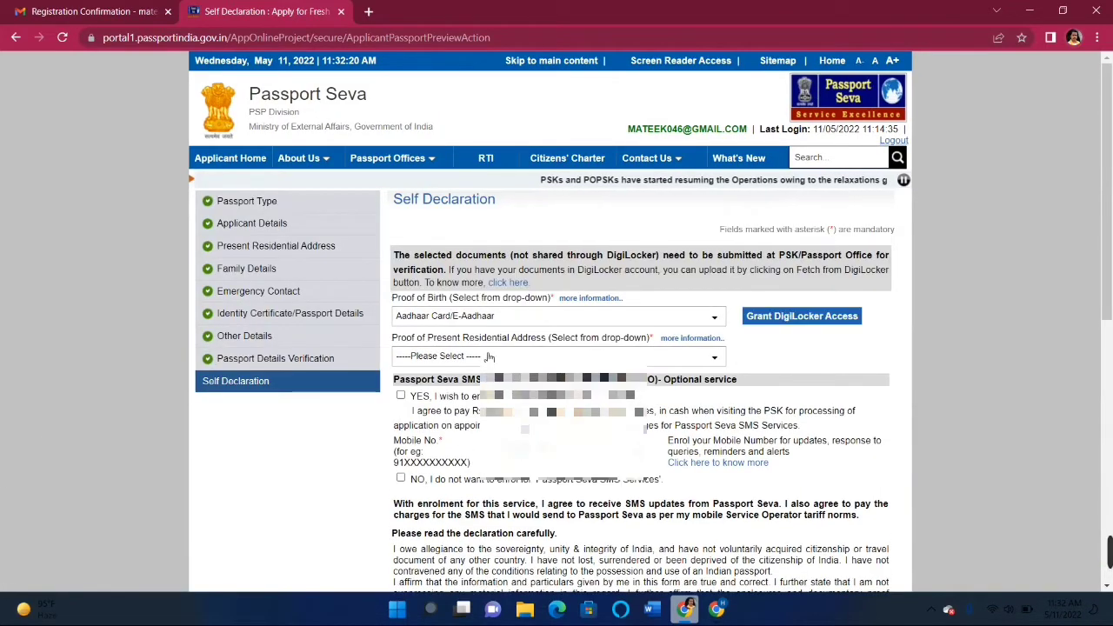
{"action": "left_click", "coordinate": [489, 357]}
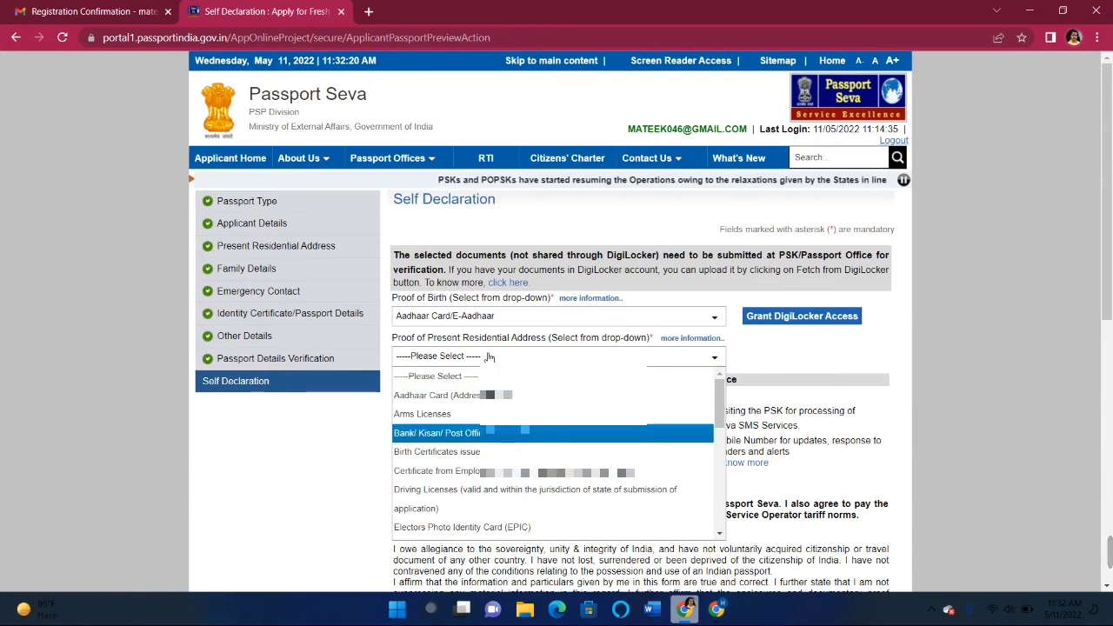
{"action": "key", "text": "Return"}
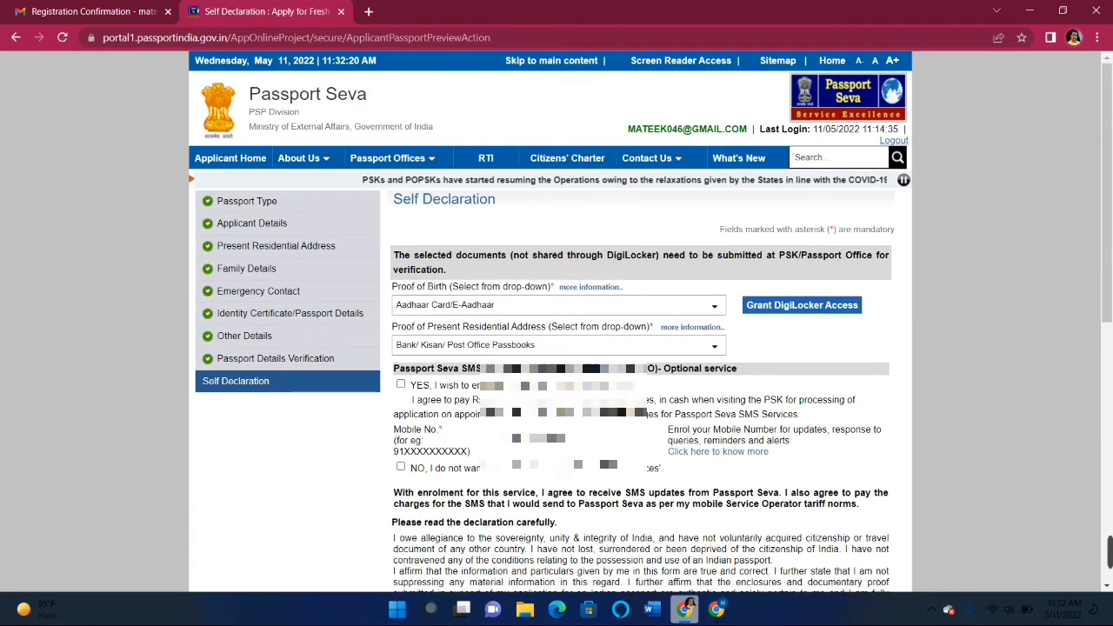
- Decline enrolment in Passport Seva SMS Services and agree to the self declaration
{"action": "left_click", "coordinate": [401, 467]}
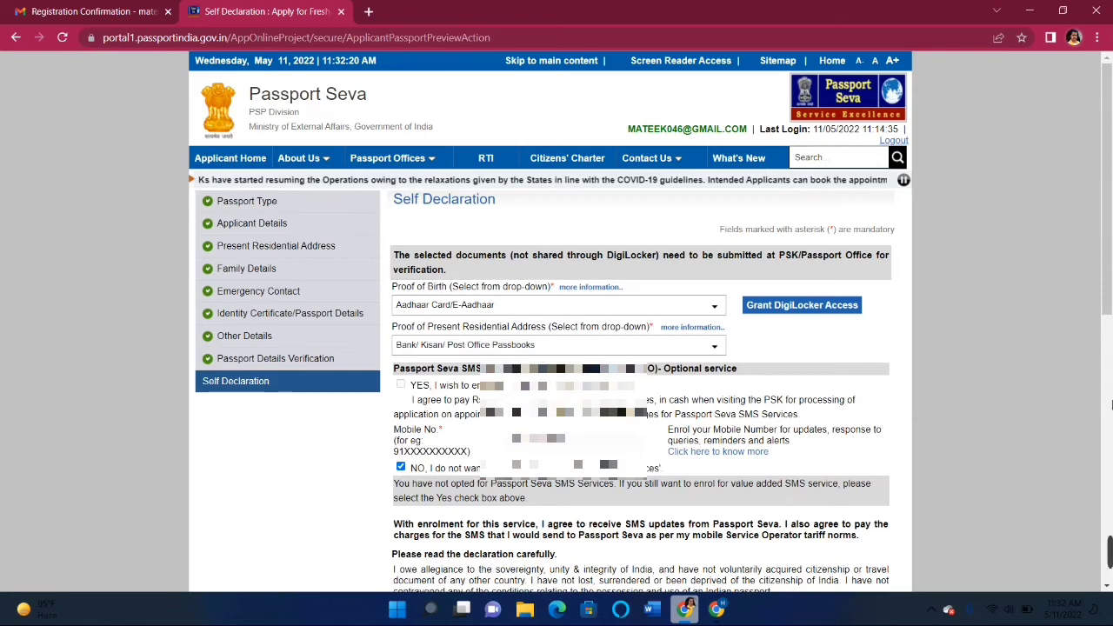
{"action": "scroll", "coordinate": [651, 321], "scroll_direction": "down", "scroll_amount": 1}
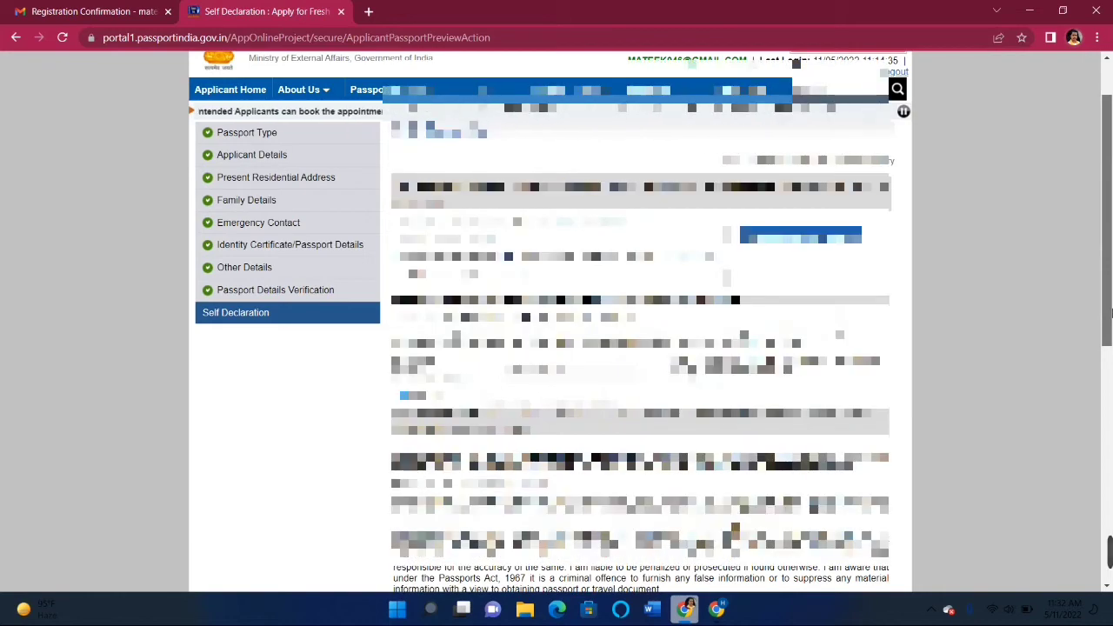
{"action": "left_click_drag", "start_coordinate": [1108, 309], "coordinate": [1110, 478]}
{"action": "left_click", "coordinate": [399, 246]}
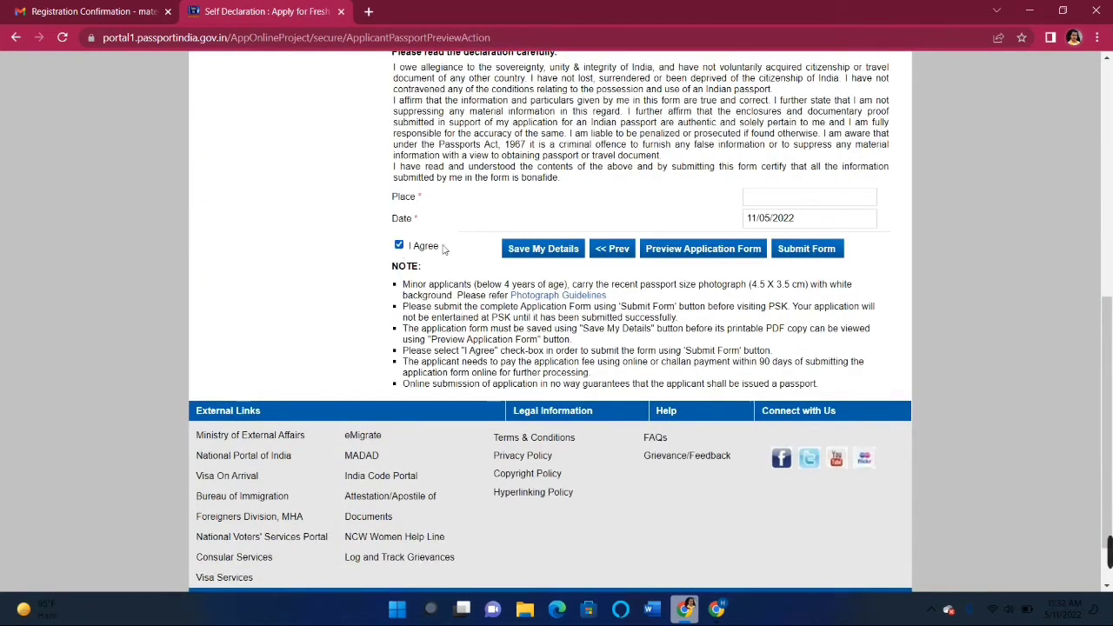
- Enter SITAPUR as the declaration place, save the details, and submit the application form
{"action": "left_click", "coordinate": [867, 201]}
{"action": "type", "text": "SITAPUR"}
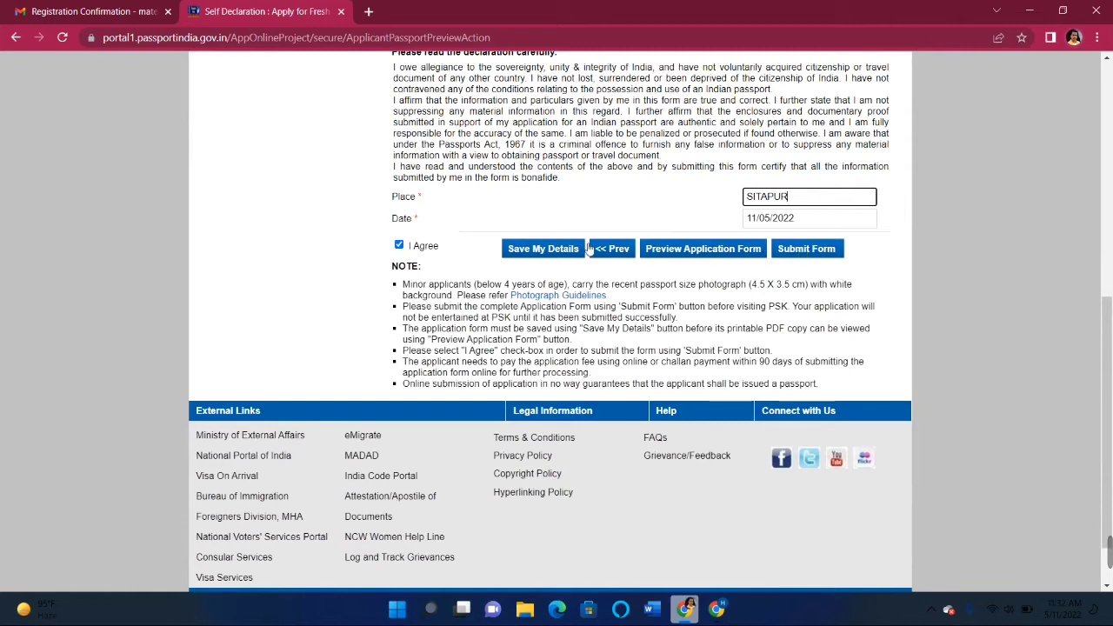
{"action": "left_click", "coordinate": [573, 248]}
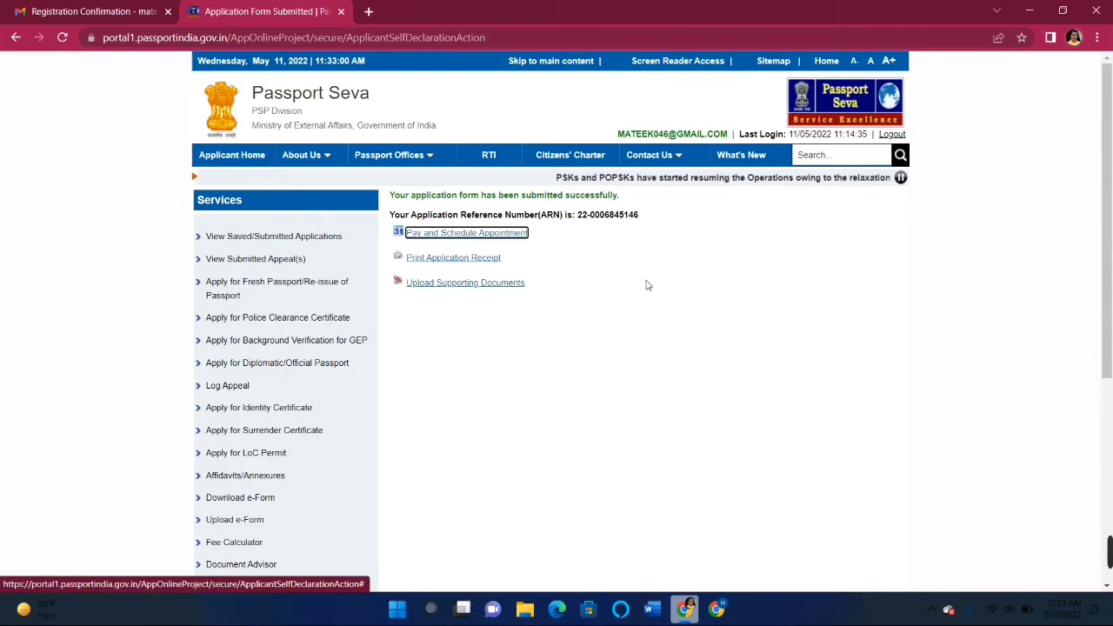
- Open payment and appointment scheduling for the submitted application and choose online payment through State Bank MOPS
{"action": "left_click", "coordinate": [525, 235]}
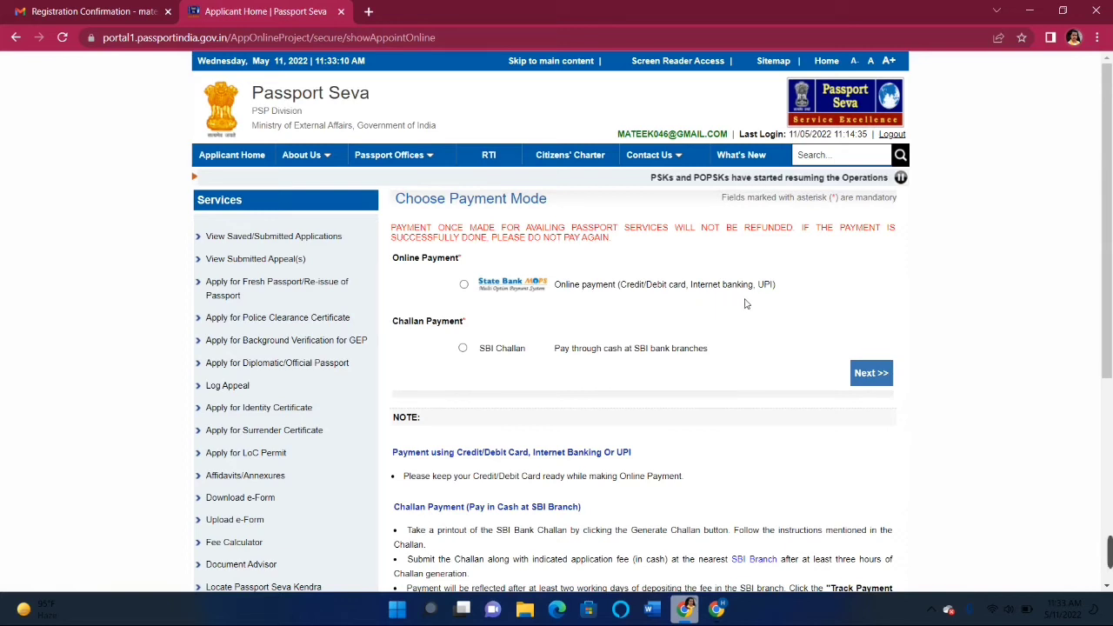
{"action": "left_click", "coordinate": [464, 285]}
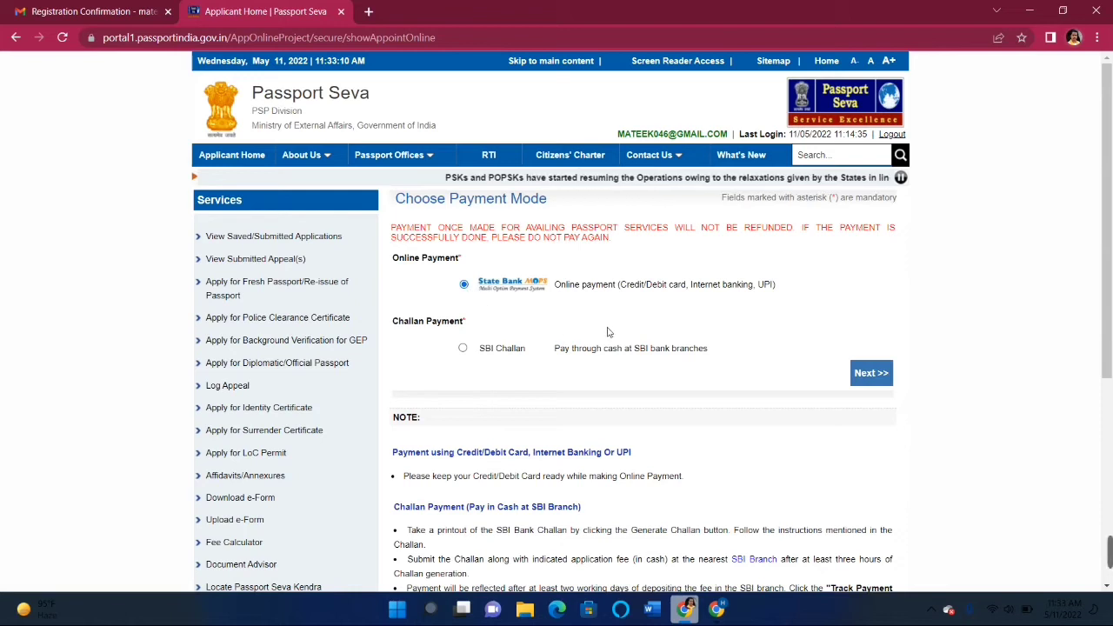
{"action": "left_click", "coordinate": [871, 373]}
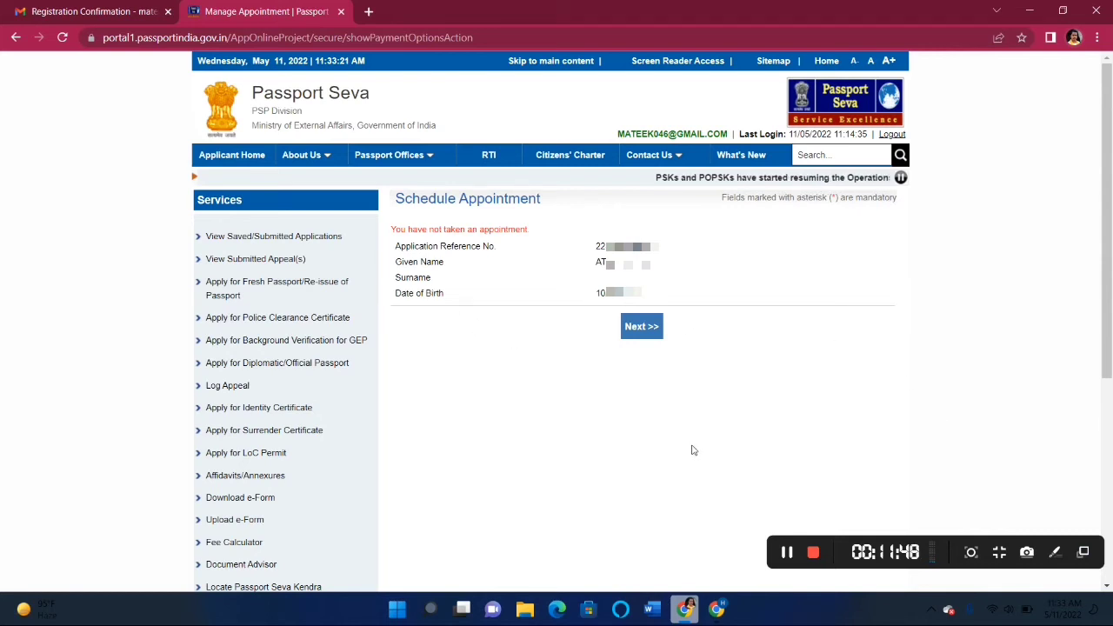
- Continue to the appointment availability page and select PSK Lucknow as the appointment location
{"action": "left_click", "coordinate": [649, 338]}
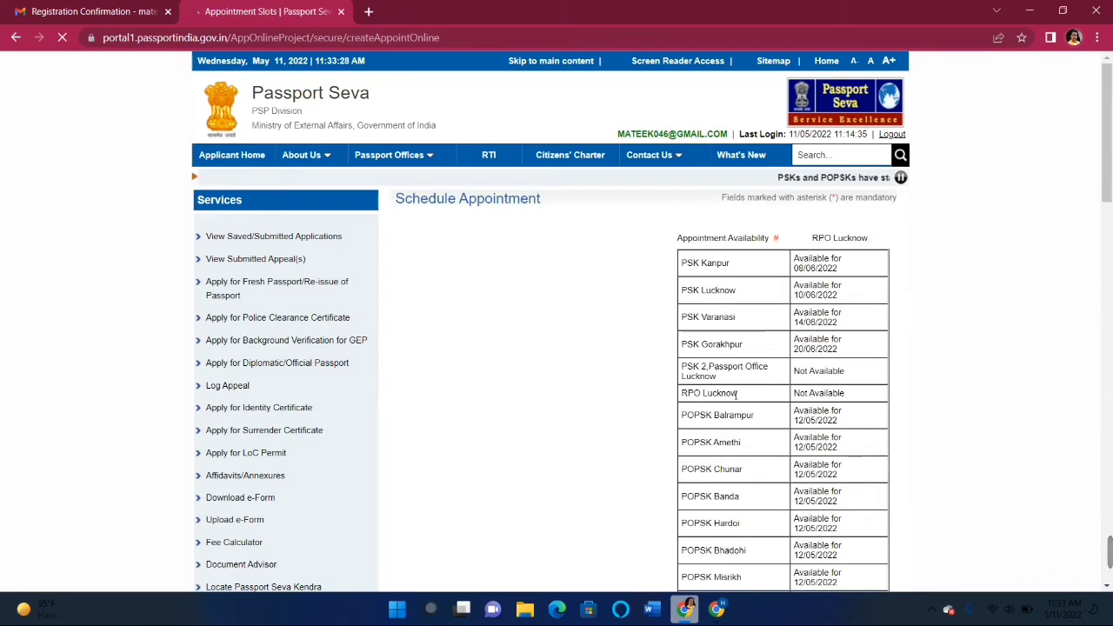
{"action": "scroll", "coordinate": [751, 385], "scroll_direction": "down", "scroll_amount": 9}
{"action": "left_click", "coordinate": [594, 328]}
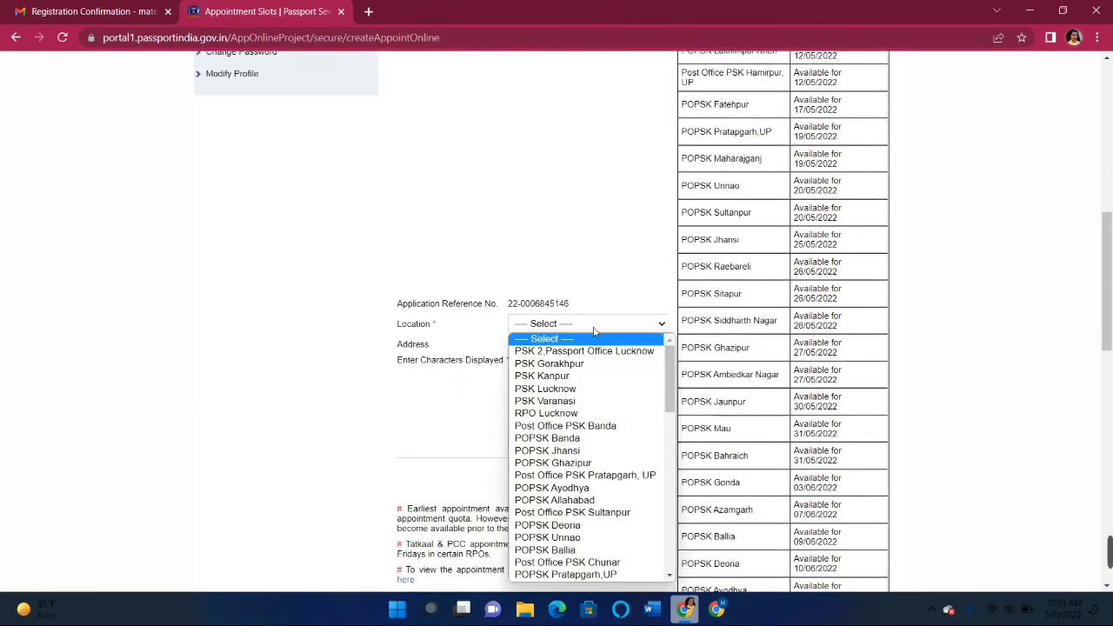
{"action": "left_click", "coordinate": [574, 391]}
- Enter the displayed captcha characters and continue to the Pay And Book Appointment page
{"action": "left_click", "coordinate": [567, 450]}
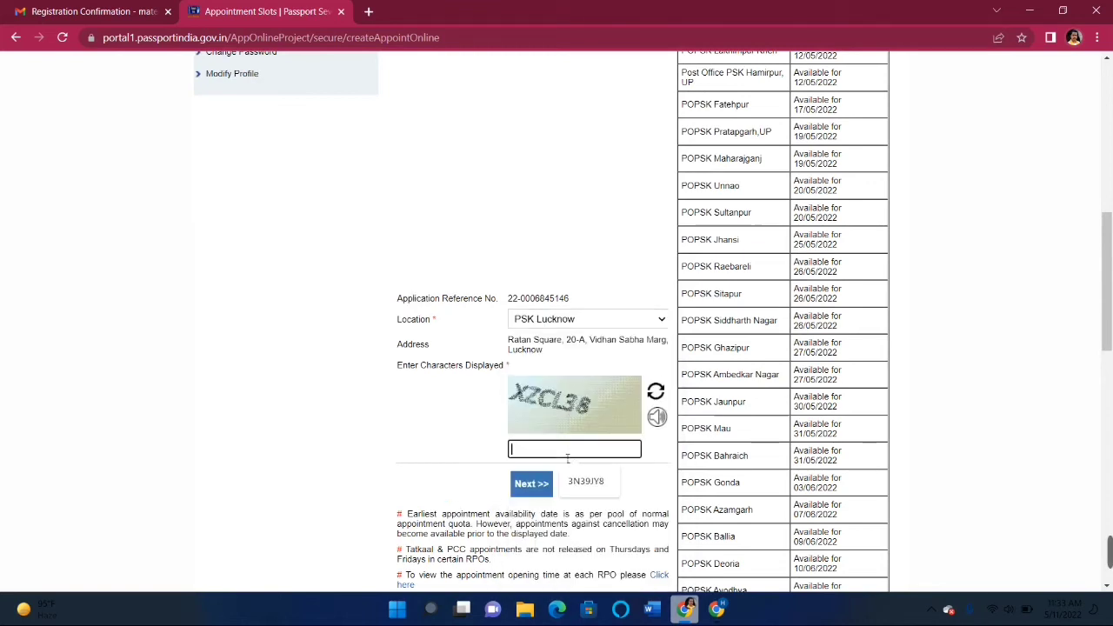
{"action": "key", "text": "Caps_Lock"}
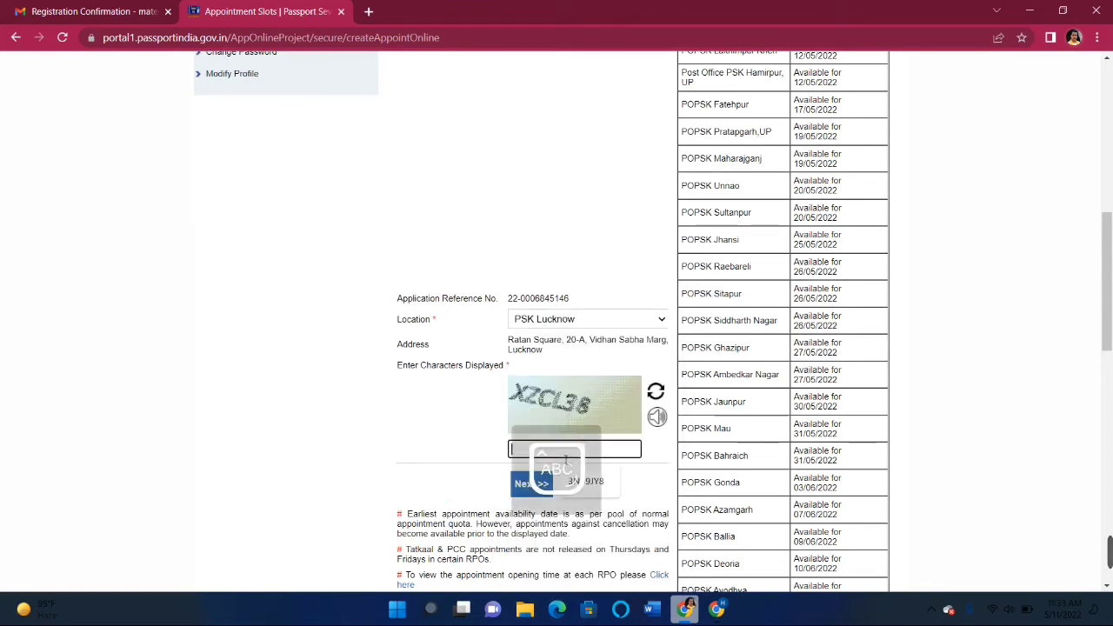
{"action": "type", "text": "XZC"}
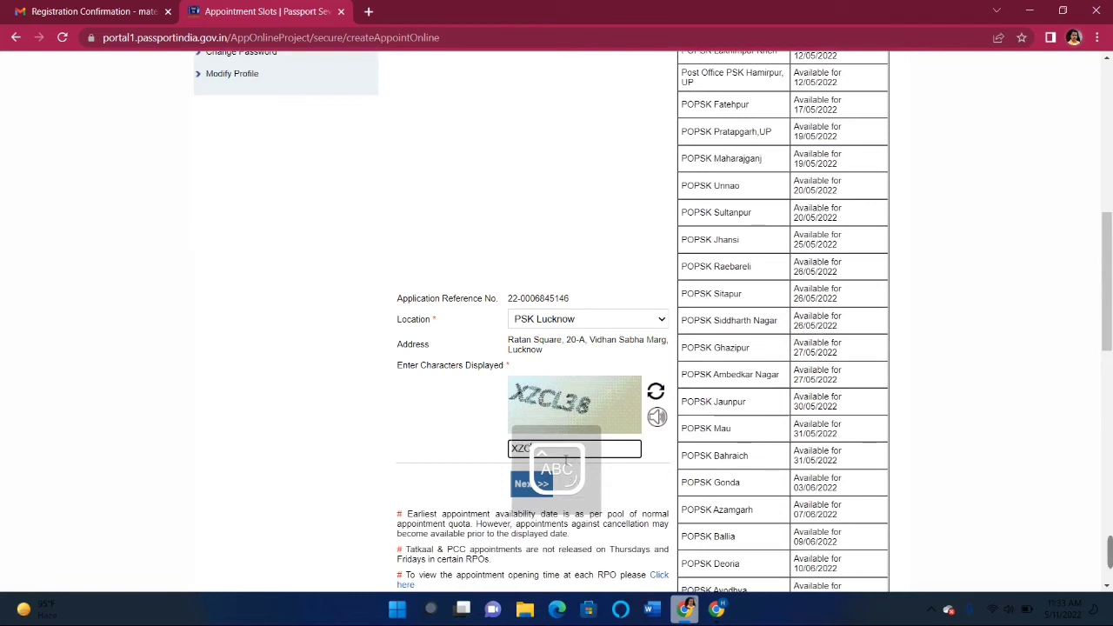
{"action": "type", "text": "L38"}
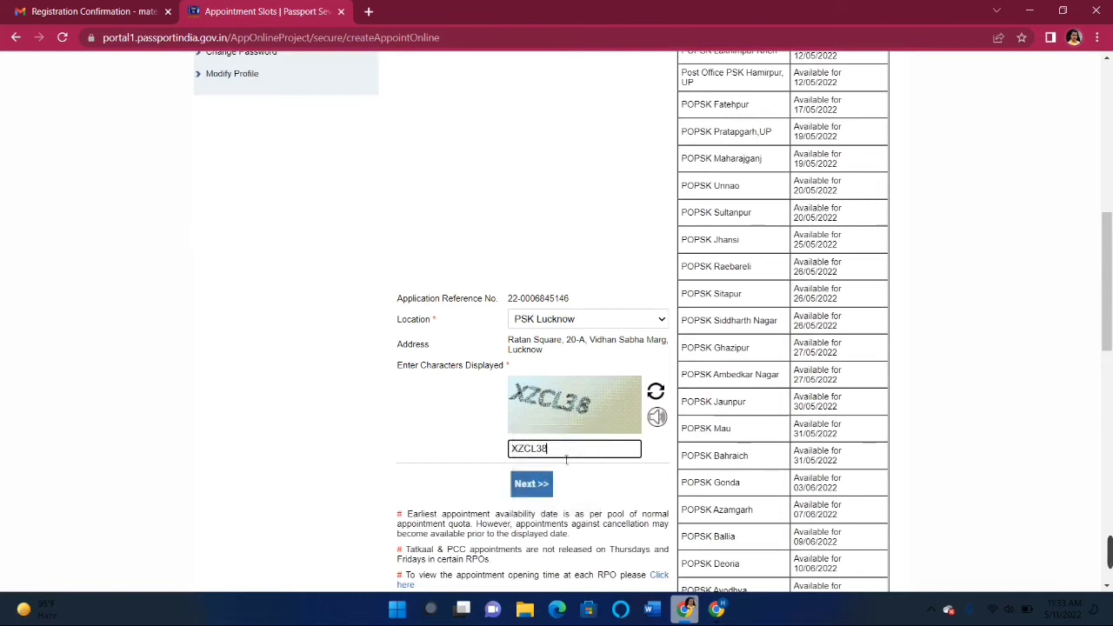
{"action": "left_click", "coordinate": [538, 487]}
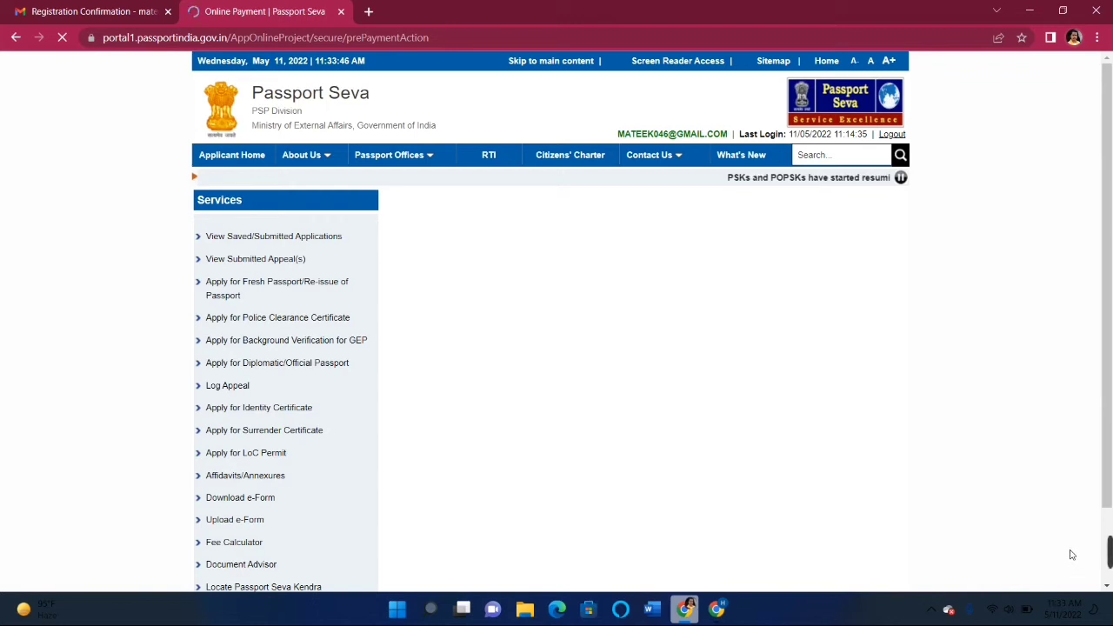
- Review the available appointment dates, then proceed to pay and book for 13/06/2022, accepting the payment notice
{"action": "left_click", "coordinate": [624, 414]}
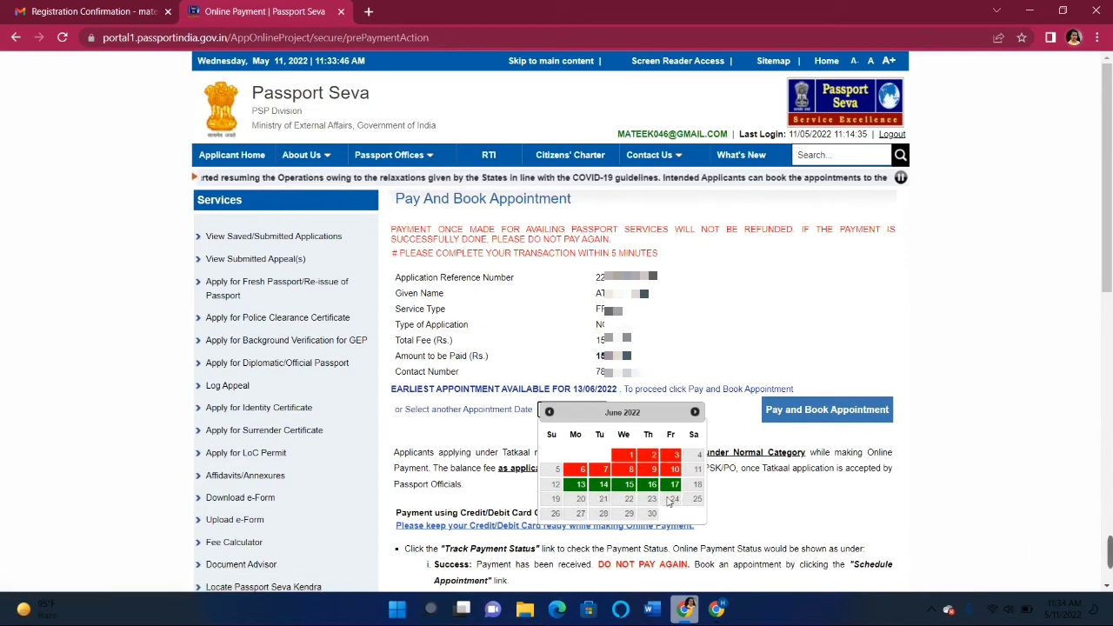
{"action": "left_click", "coordinate": [998, 546]}
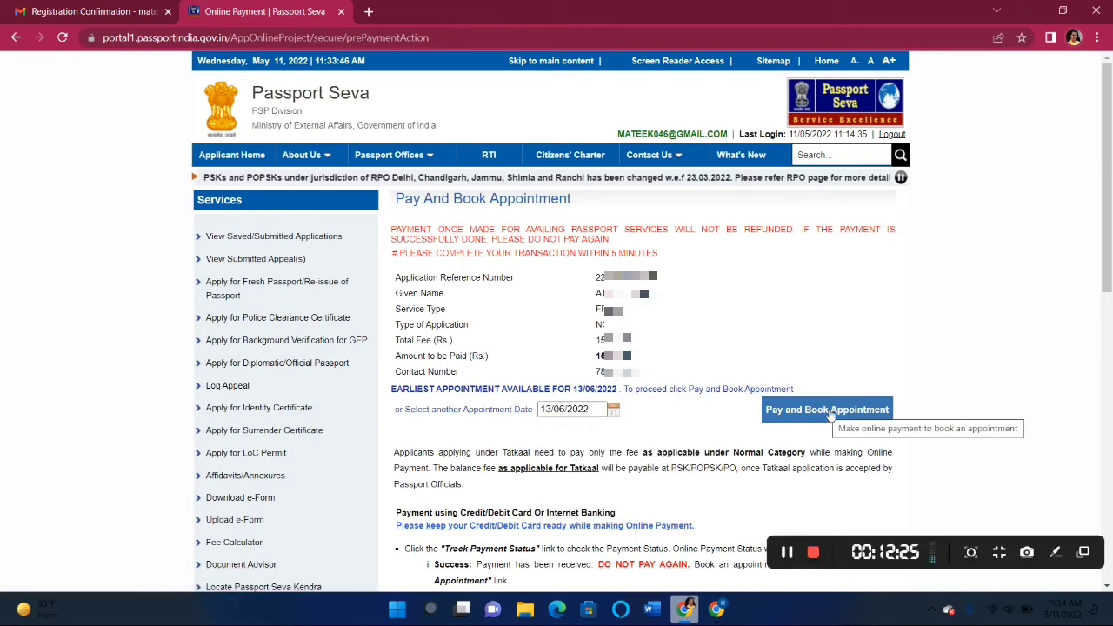
{"action": "left_click", "coordinate": [830, 412]}
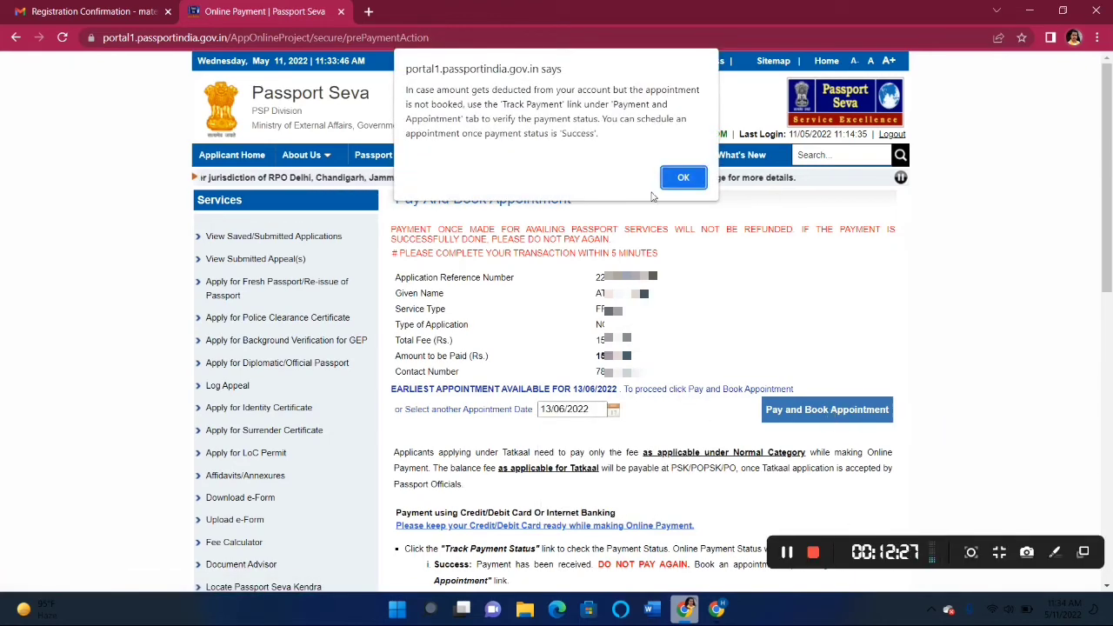
{"action": "left_click", "coordinate": [681, 180]}
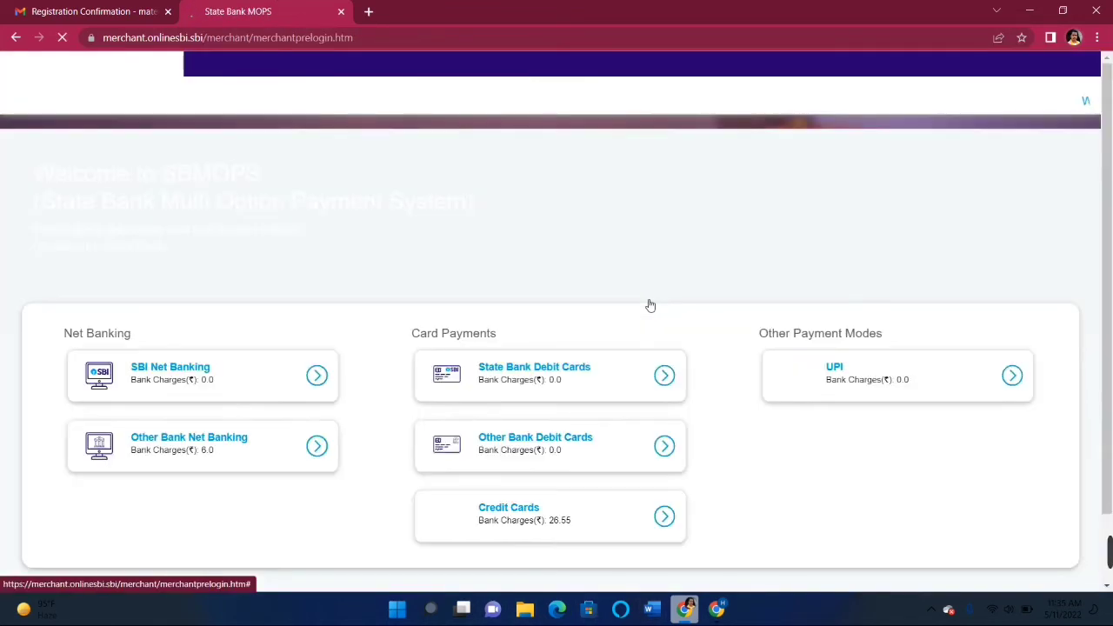
- Choose UPI as the State Bank payment mode and go to its VPA and QR code options
{"action": "scroll", "coordinate": [653, 308], "scroll_direction": "down", "scroll_amount": 1}
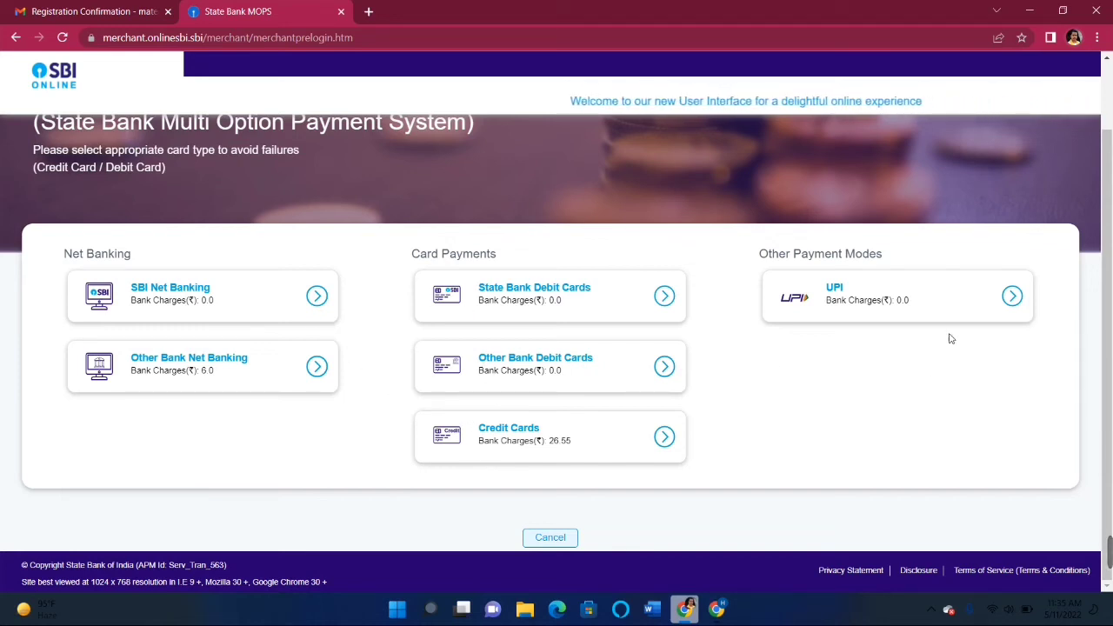
{"action": "left_click", "coordinate": [1012, 297]}
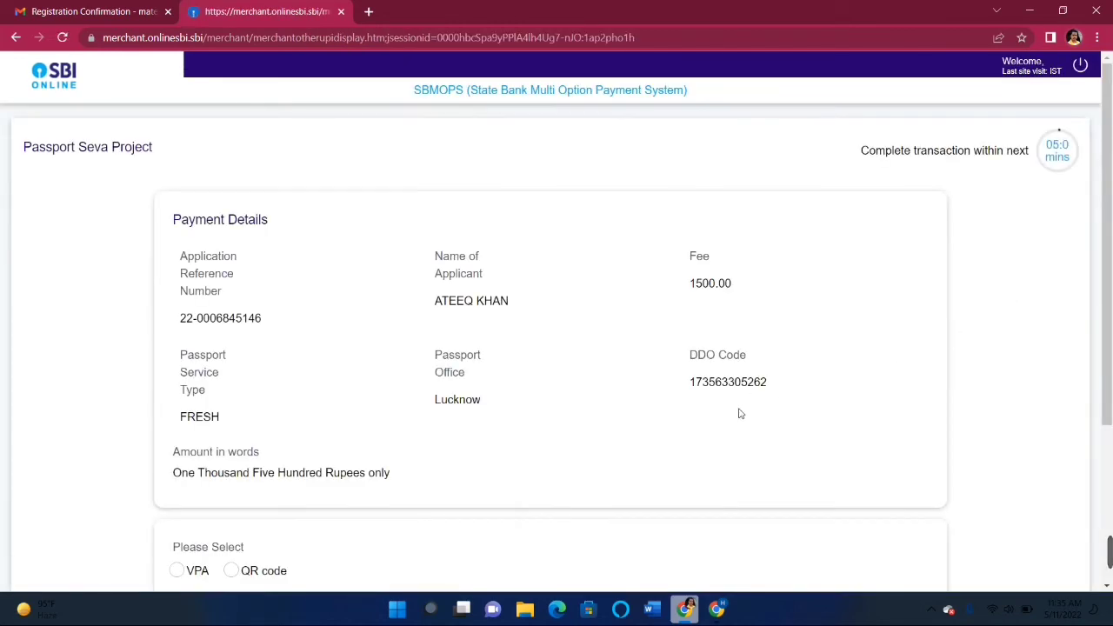
{"action": "scroll", "coordinate": [740, 414], "scroll_direction": "down", "scroll_amount": 3}
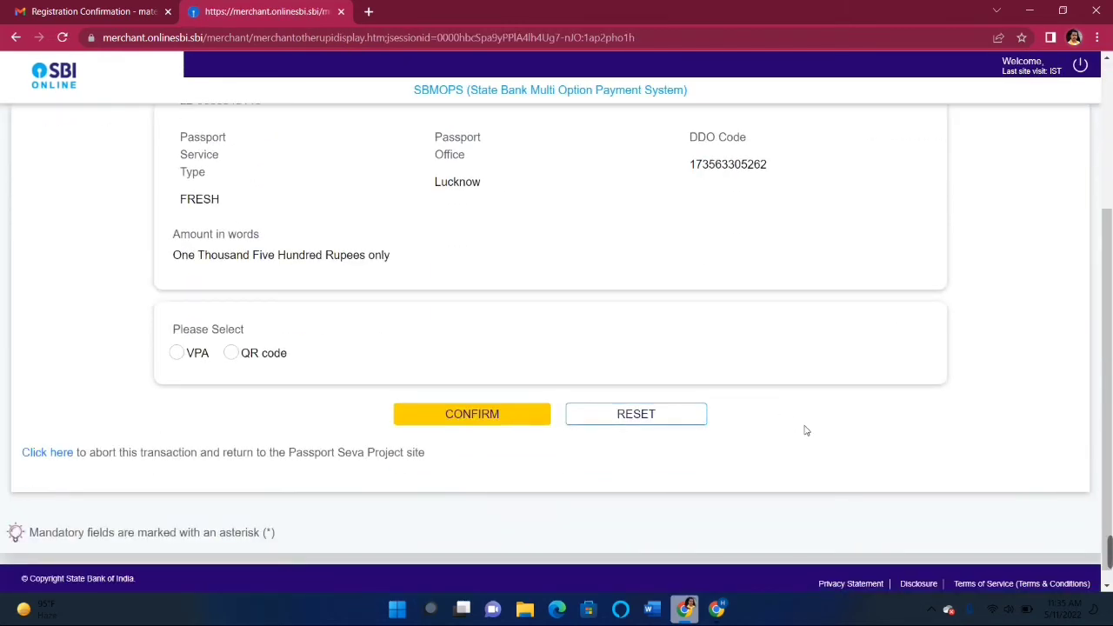
{"action": "left_click", "coordinate": [177, 354]}
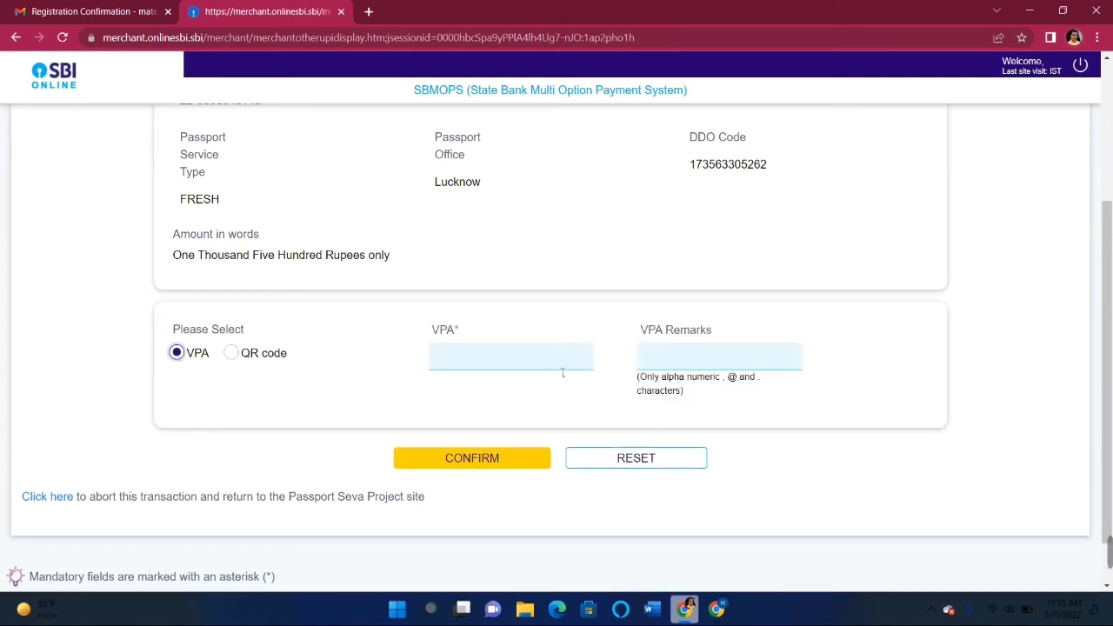
{"action": "left_click", "coordinate": [716, 360]}
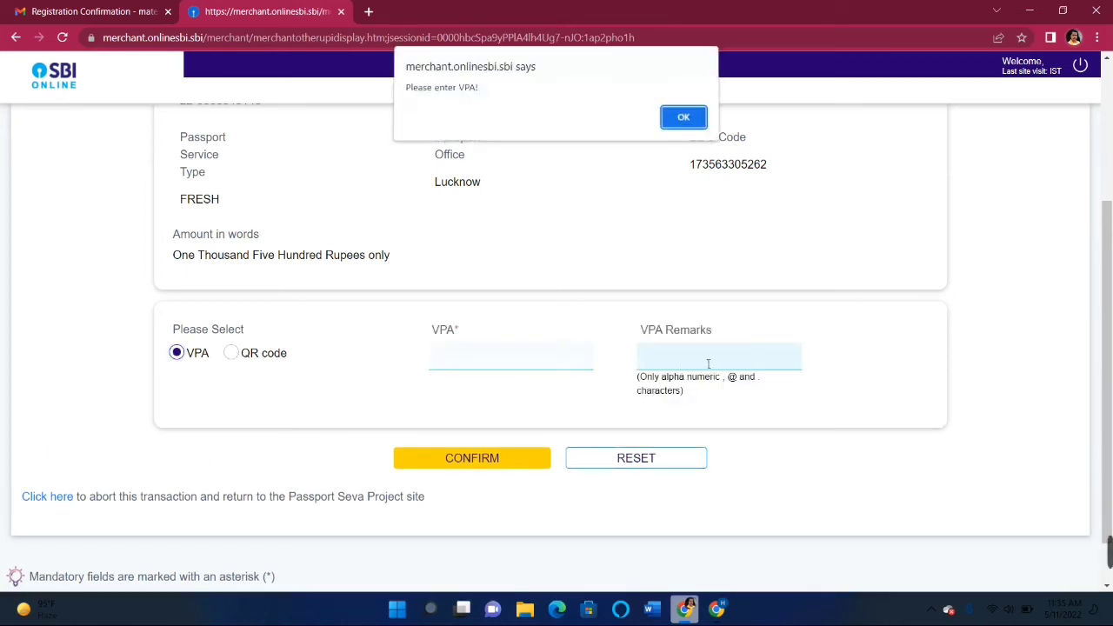
{"action": "left_click", "coordinate": [683, 120]}
- Confirm QR code as the UPI payment option, pay the fee with the generated code, and acknowledge the transaction status
{"action": "left_click", "coordinate": [232, 353]}
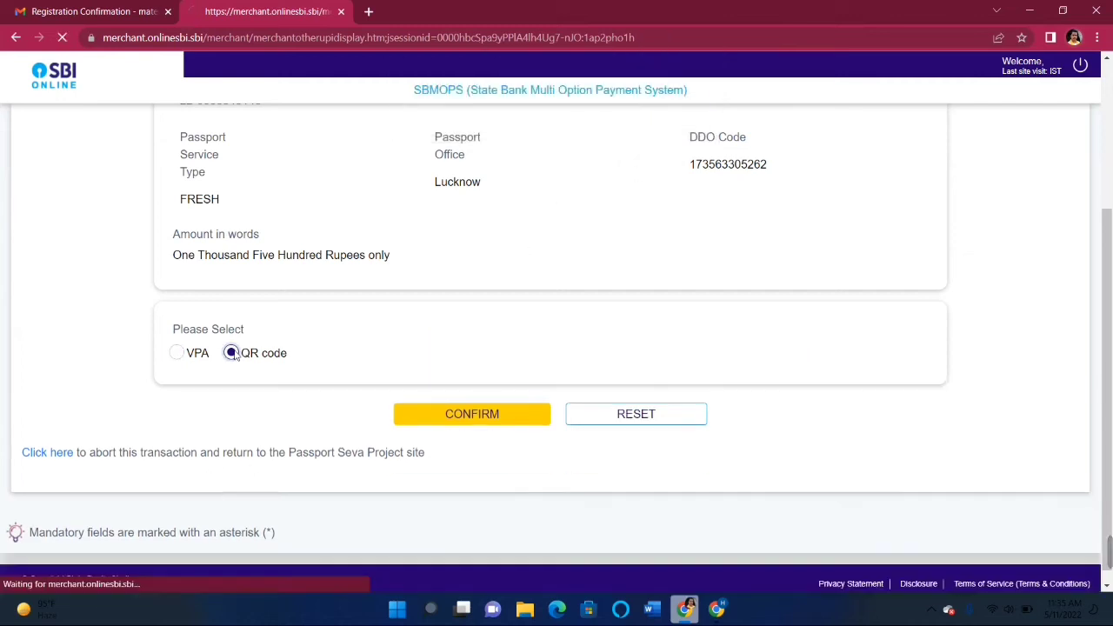
{"action": "left_click", "coordinate": [467, 415]}
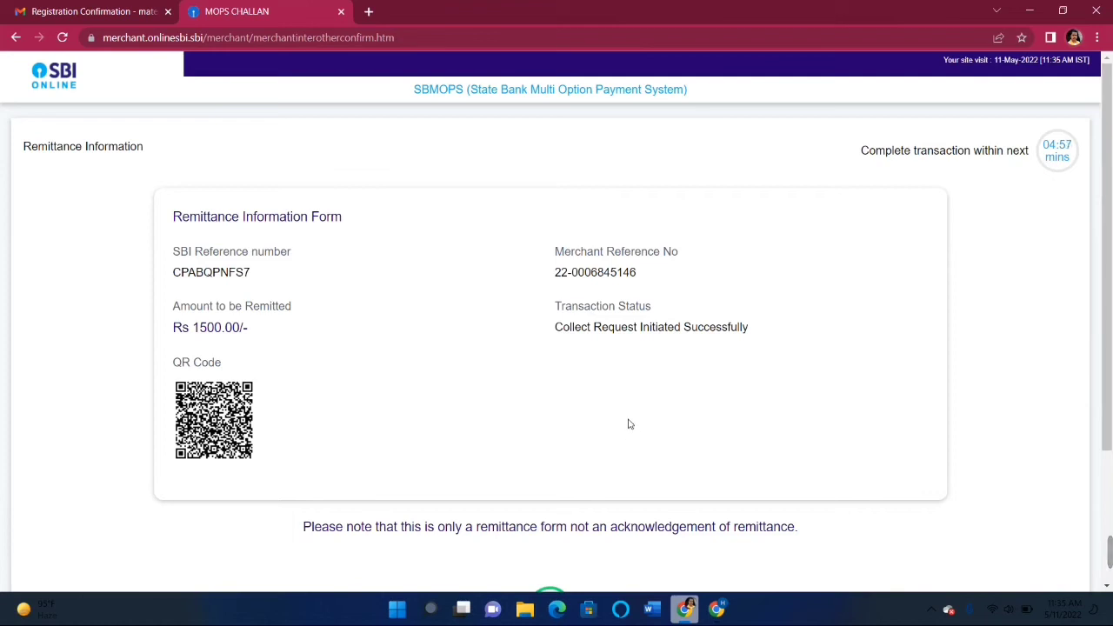
{"action": "mouse_move", "coordinate": [844, 565]}
{"action": "left_click", "coordinate": [787, 553]}
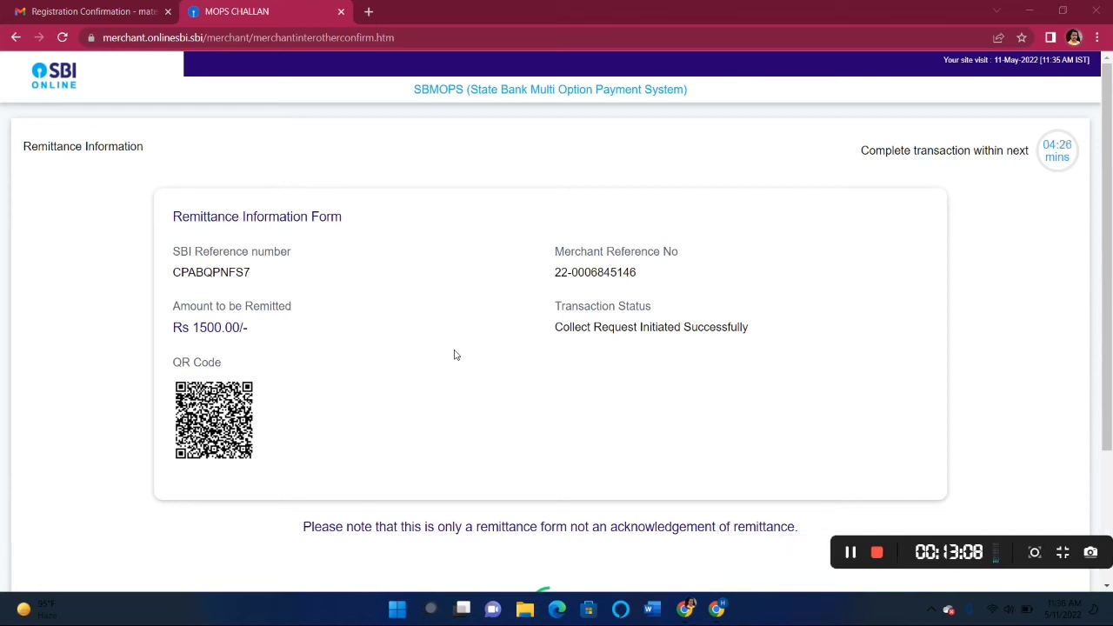
{"action": "mouse_move", "coordinate": [1108, 567]}
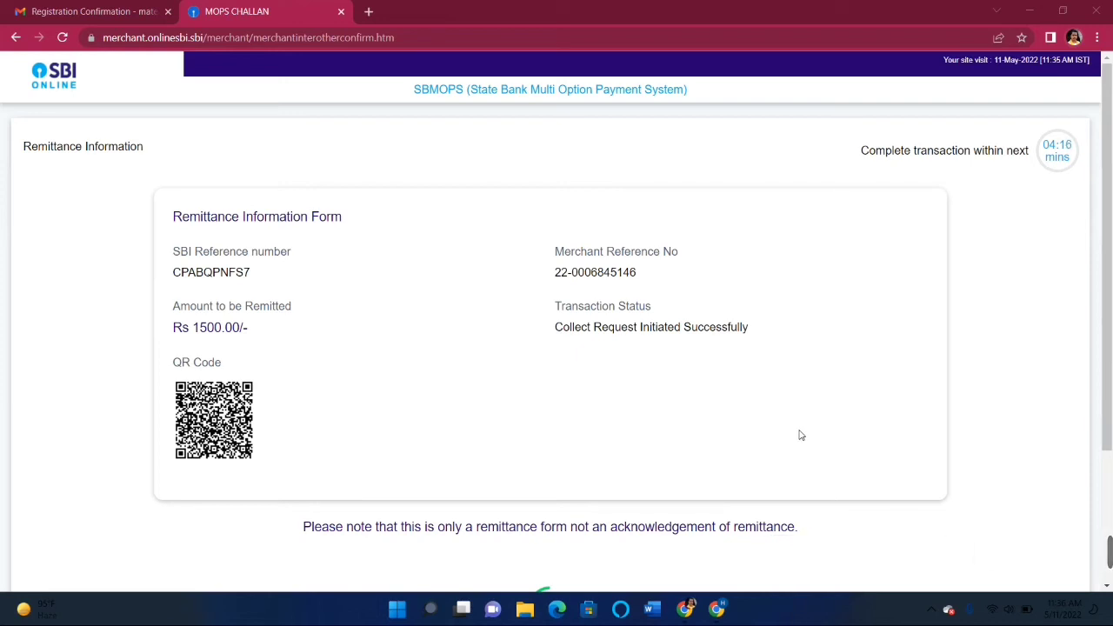
{"action": "mouse_move", "coordinate": [939, 552]}
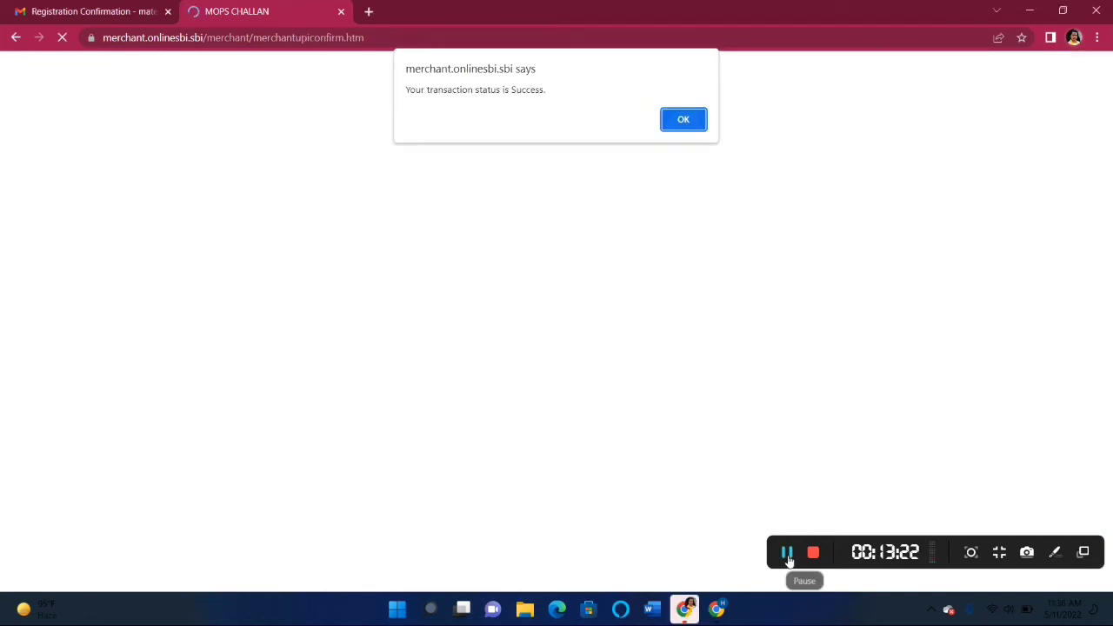
{"action": "left_click", "coordinate": [690, 124]}
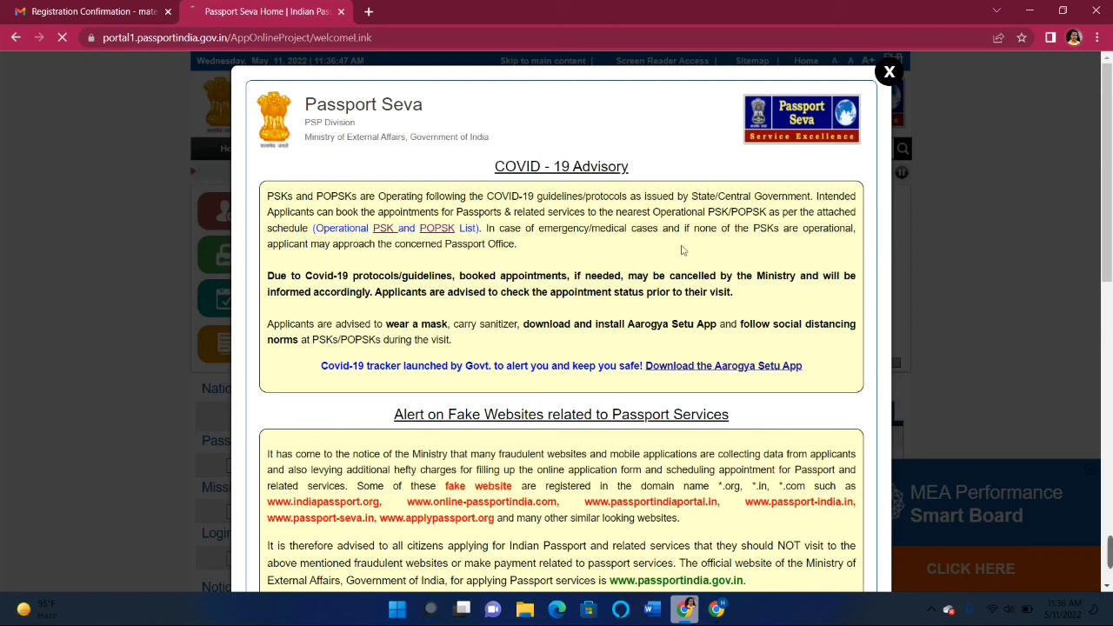
- Dismiss the COVID-19 advisory on the Passport Seva home page and submit the login ID as an existing user
{"action": "left_click", "coordinate": [896, 69]}
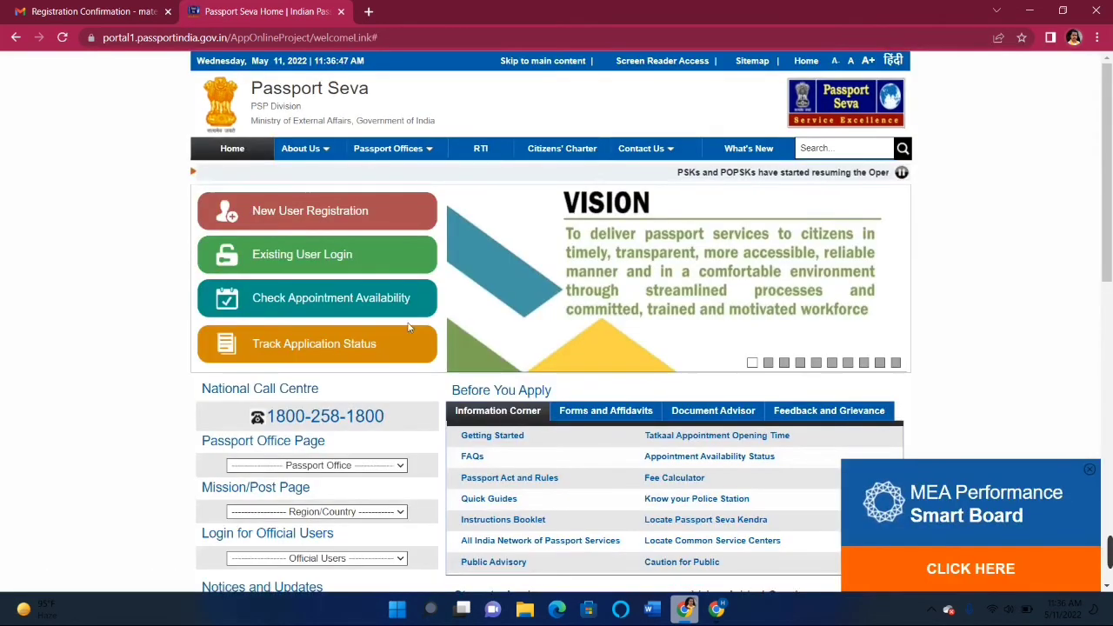
{"action": "left_click", "coordinate": [318, 254]}
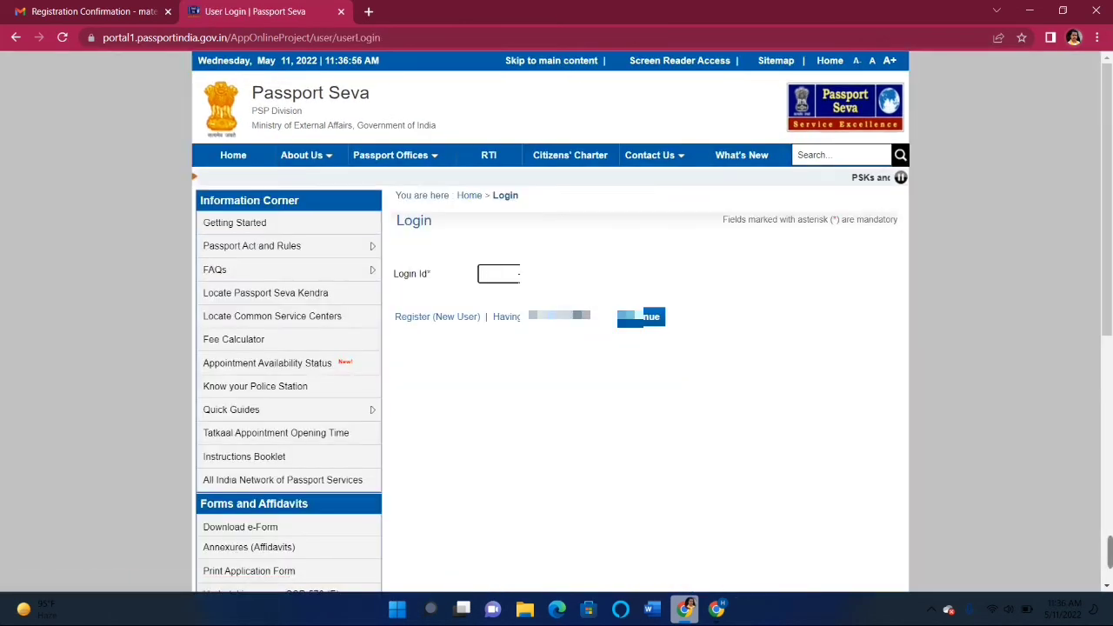
{"action": "key", "text": "Down"}
{"action": "key", "text": "Return"}
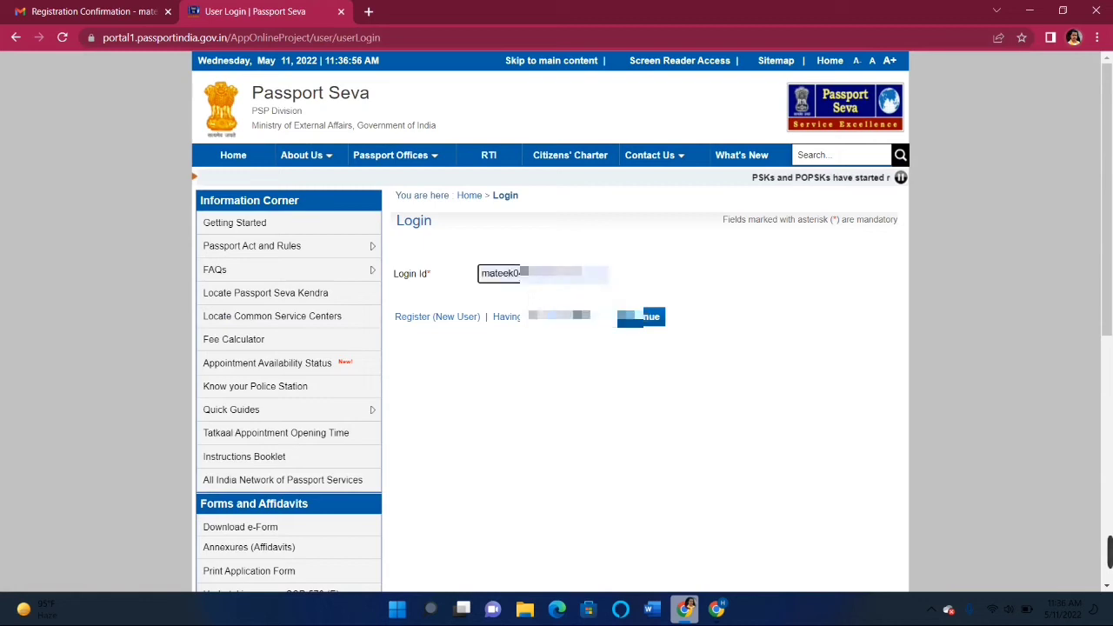
{"action": "key", "text": "Return"}
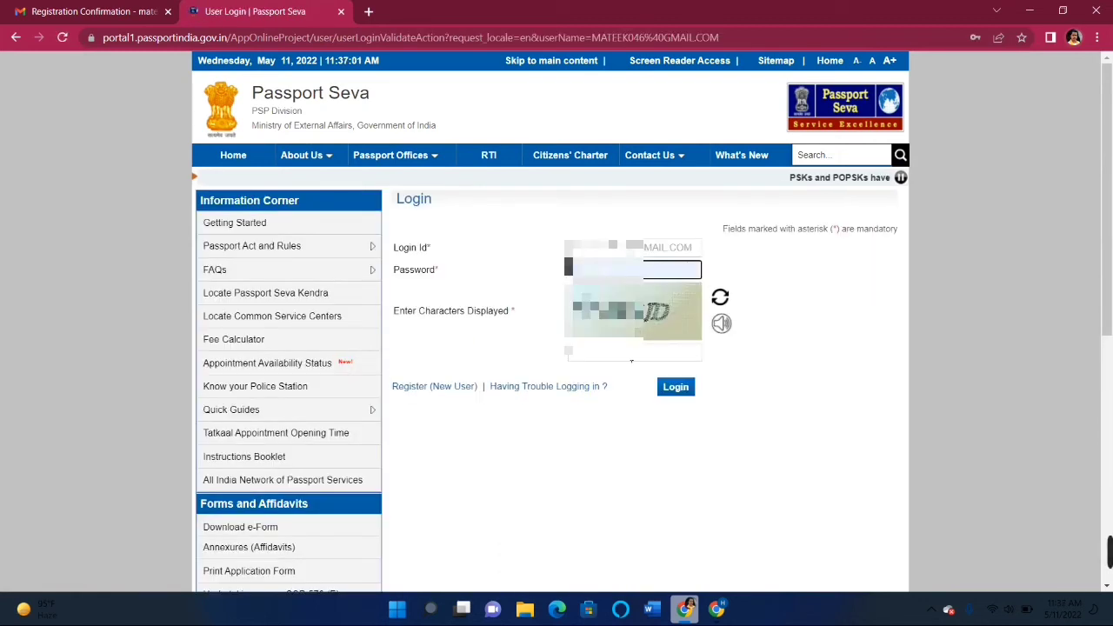
- Log in to the account with the account password and the displayed captcha characters
{"action": "left_click", "coordinate": [631, 353]}
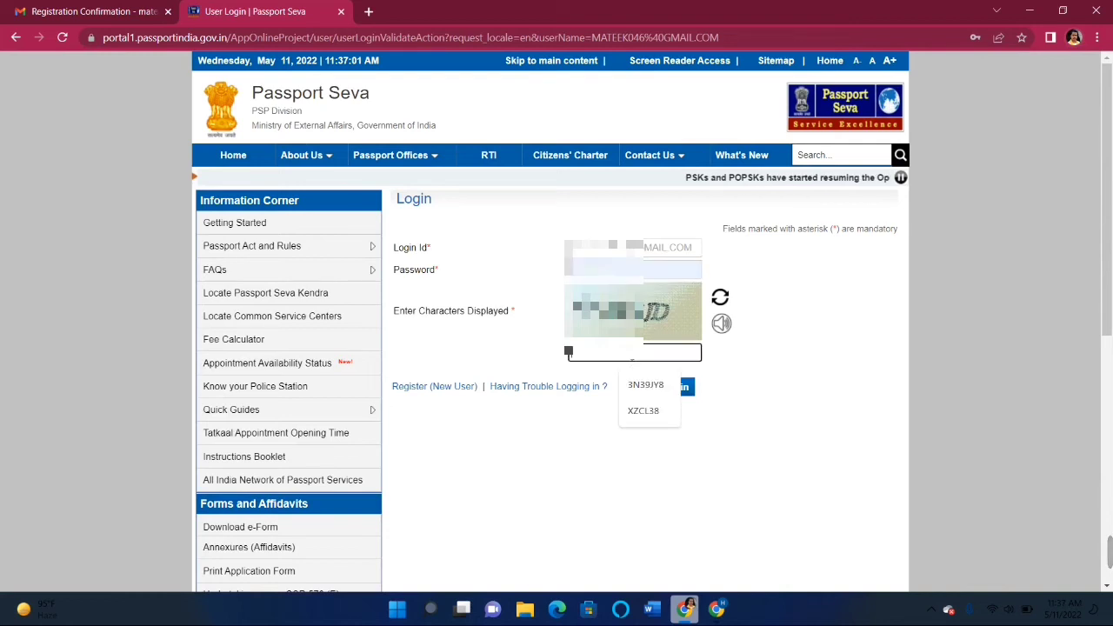
{"action": "type", "text": "3n39"}
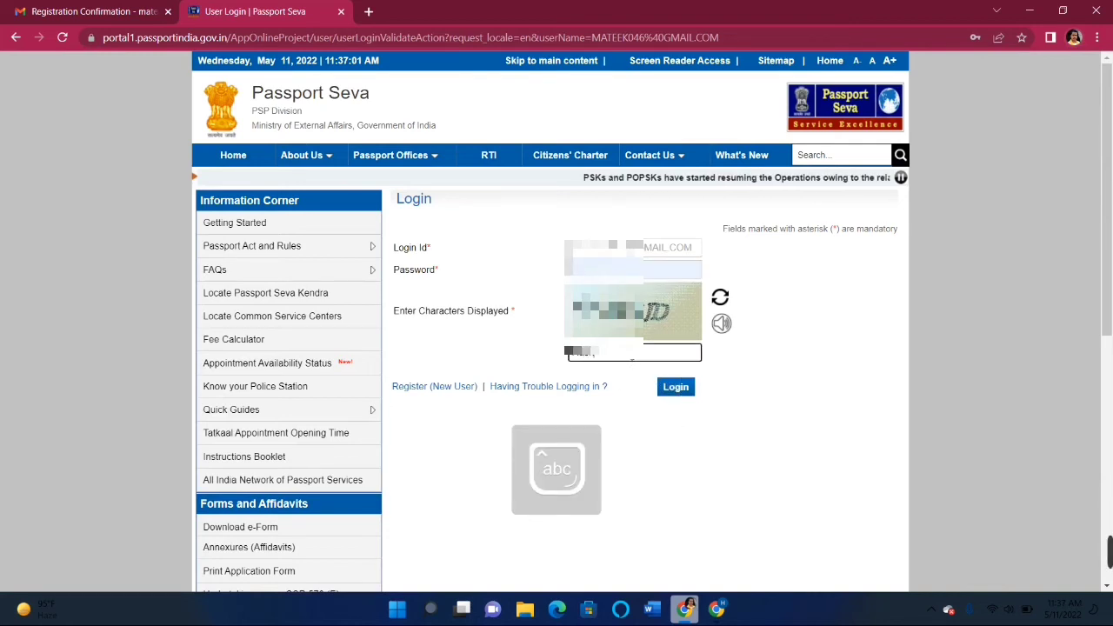
{"action": "type", "text": "JD"}
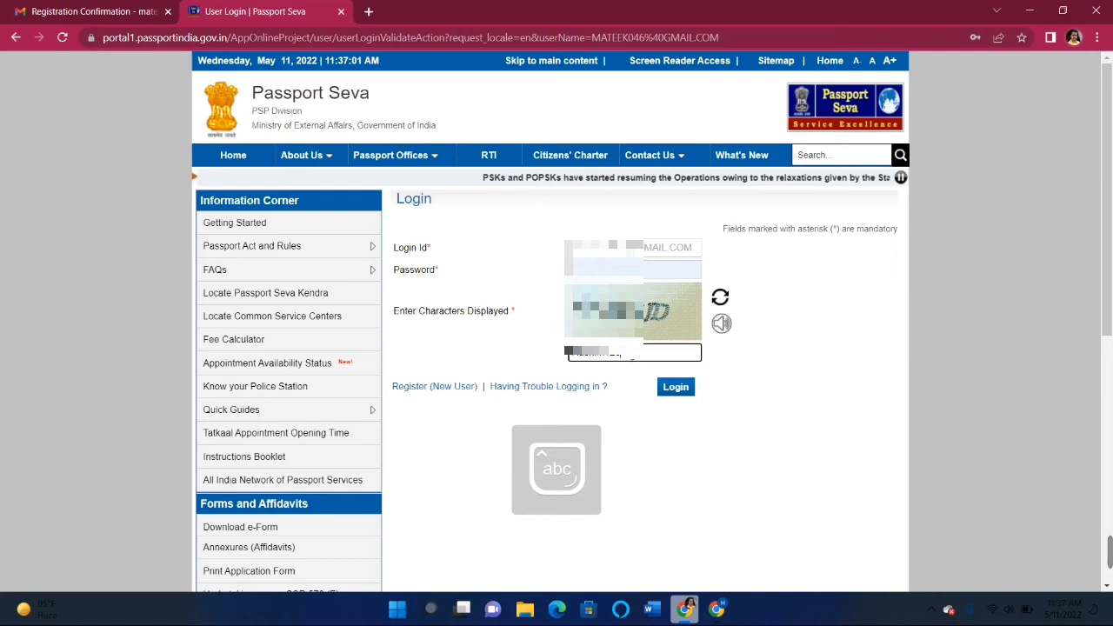
{"action": "left_click", "coordinate": [678, 388]}
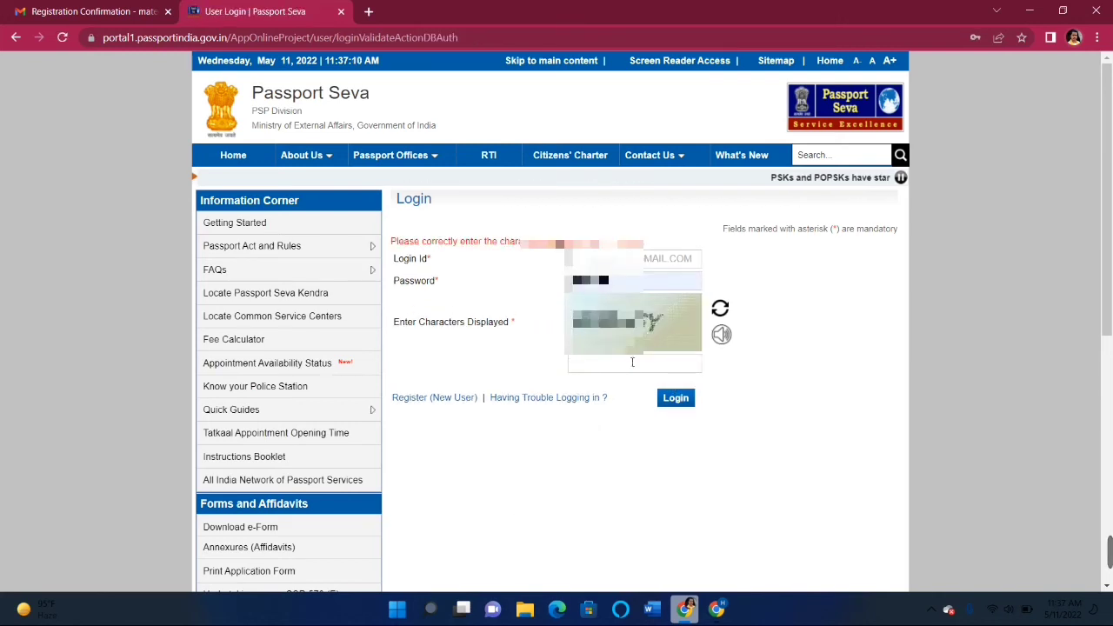
{"action": "left_click", "coordinate": [632, 362]}
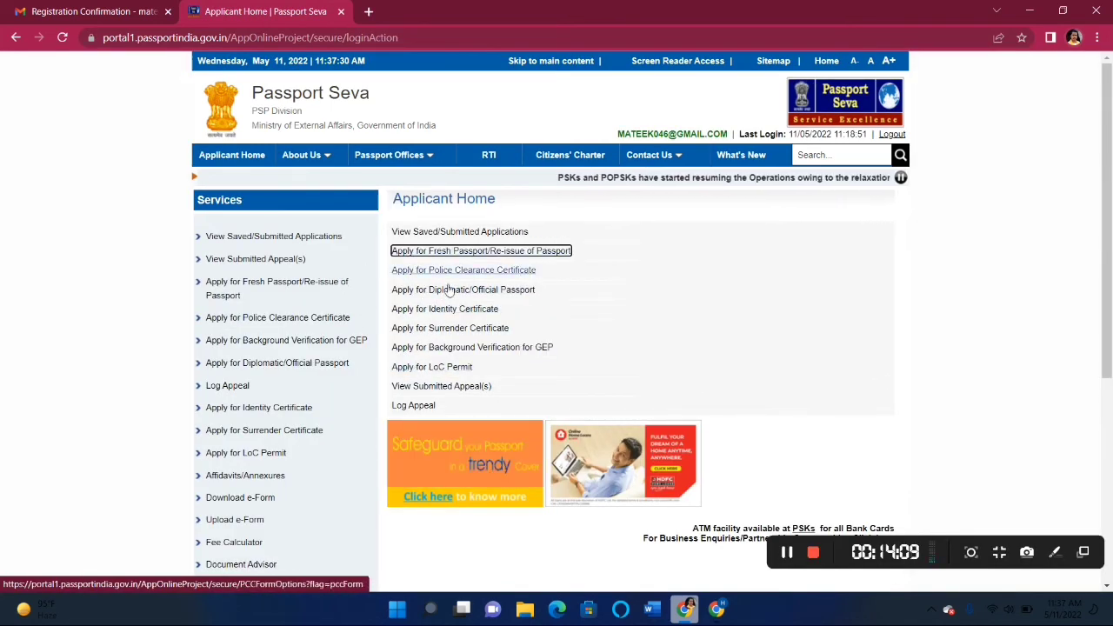
- Select the submitted application among the saved and submitted applications and track its payment status
{"action": "left_click", "coordinate": [283, 237]}
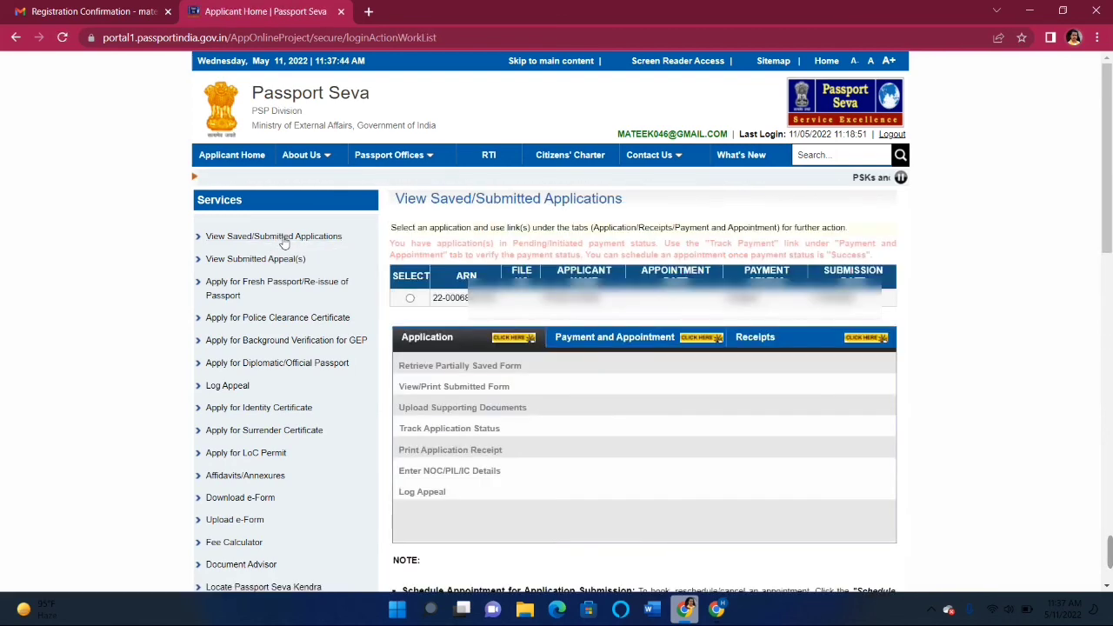
{"action": "left_click", "coordinate": [409, 299]}
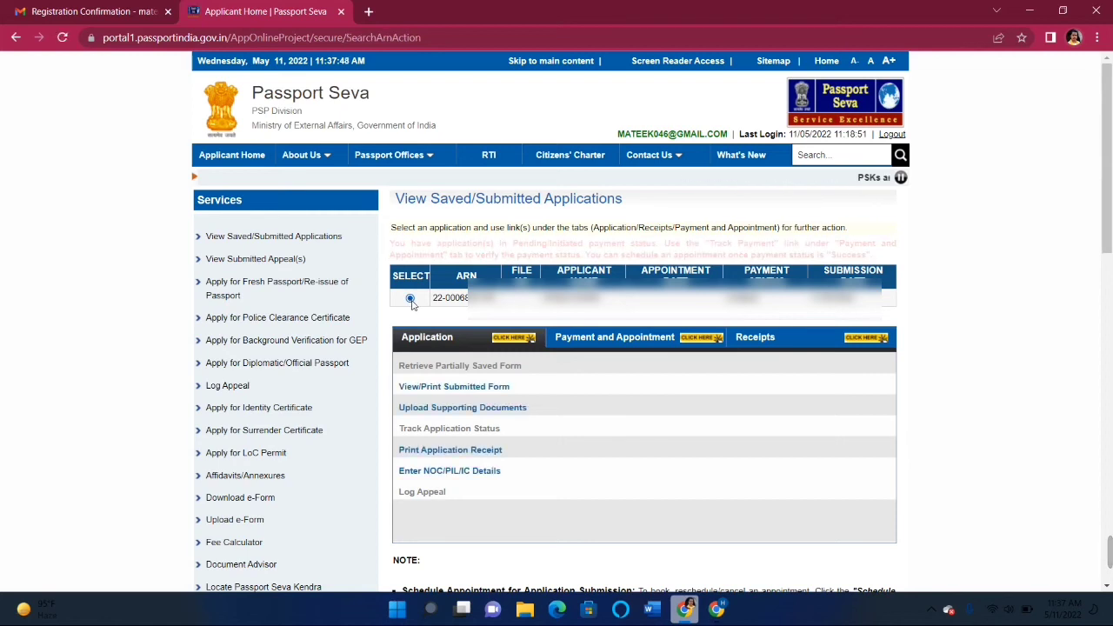
{"action": "left_click", "coordinate": [614, 339]}
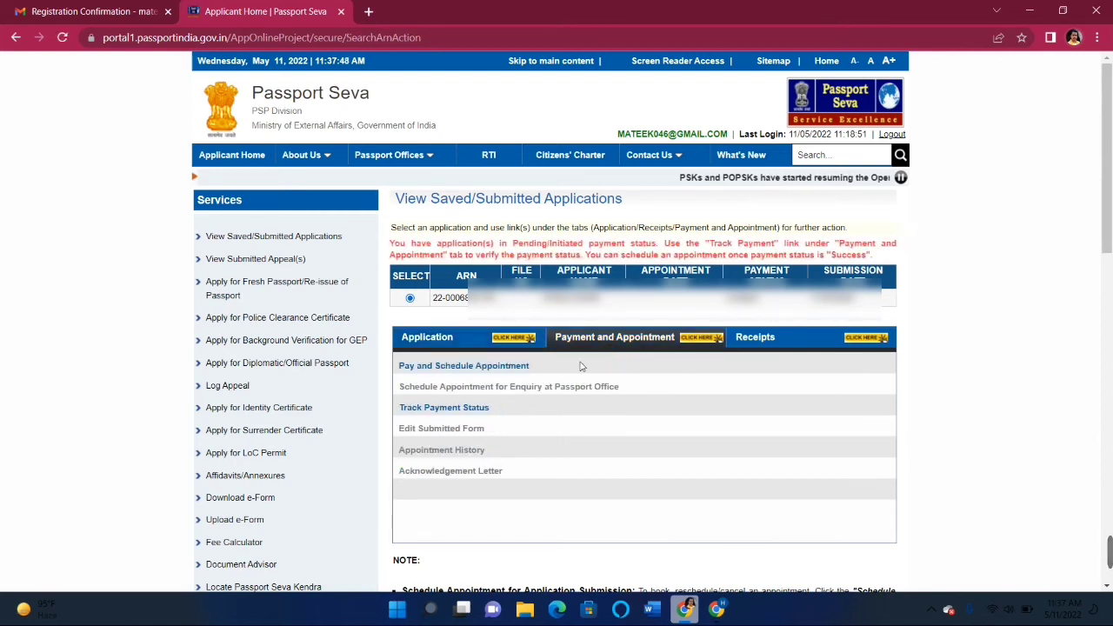
{"action": "left_click", "coordinate": [464, 410]}
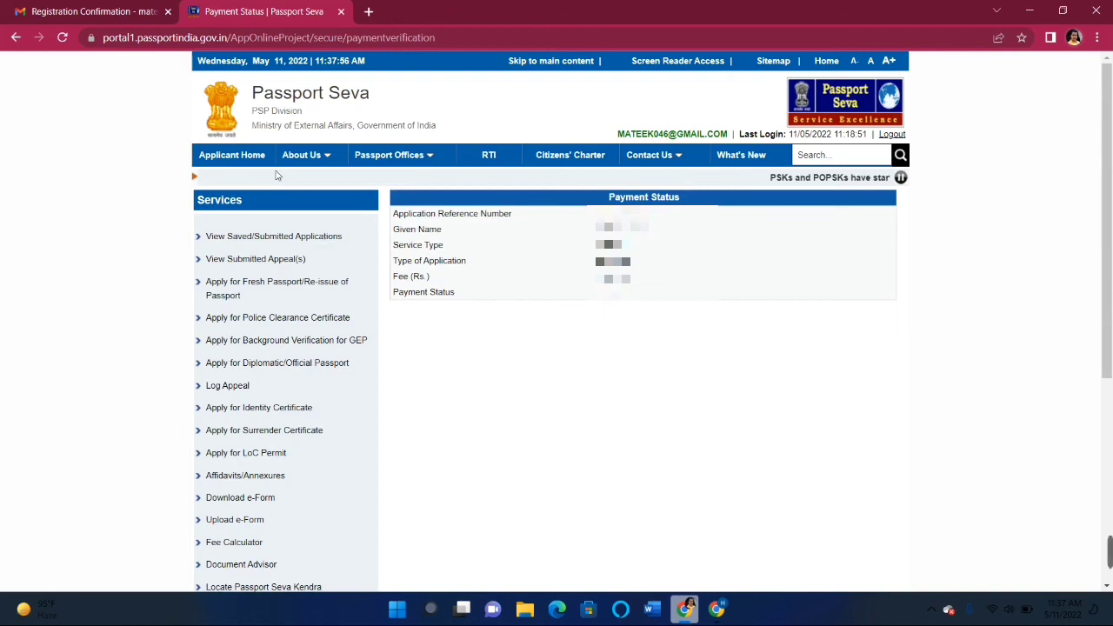
- Return to the saved and submitted applications, select the application, and start Pay and Schedule Appointment for it
{"action": "left_click", "coordinate": [261, 154]}
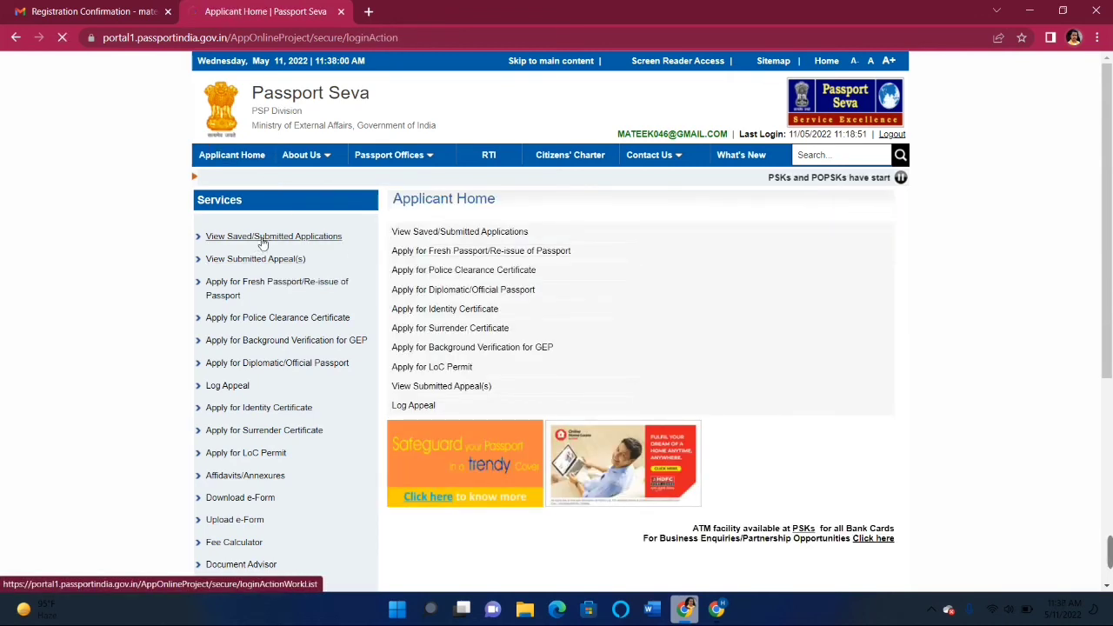
{"action": "left_click", "coordinate": [261, 238]}
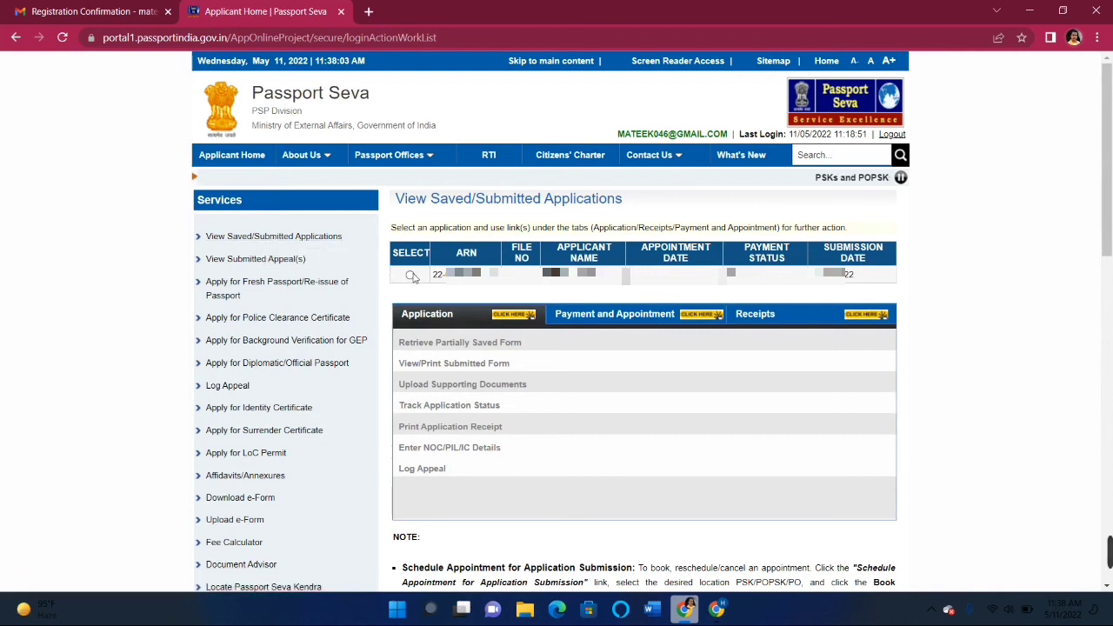
{"action": "left_click", "coordinate": [640, 320]}
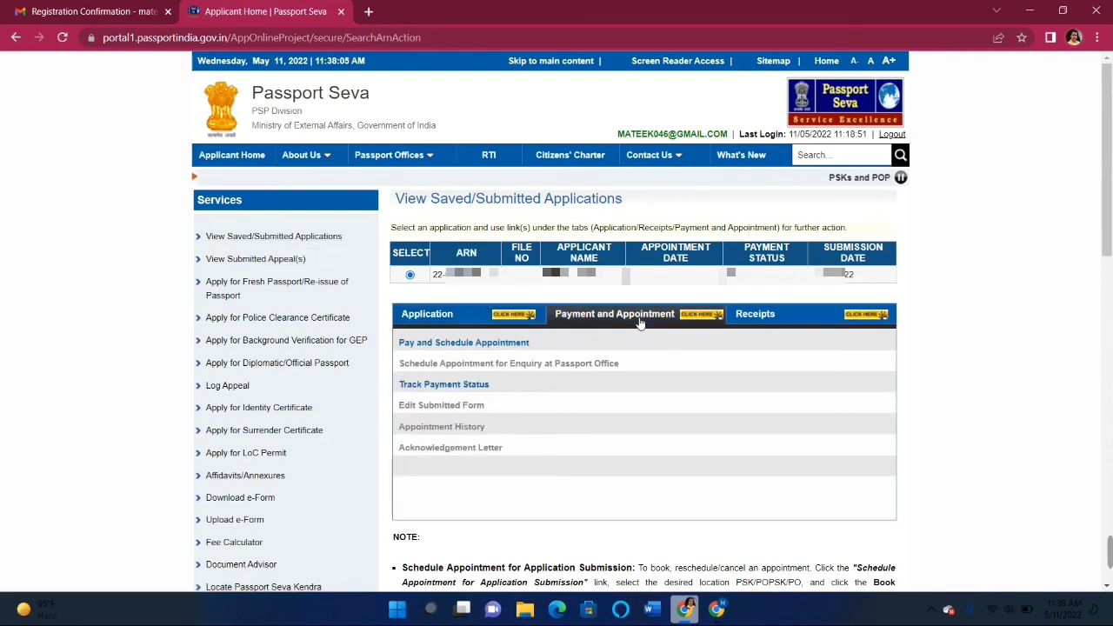
{"action": "left_click", "coordinate": [476, 344]}
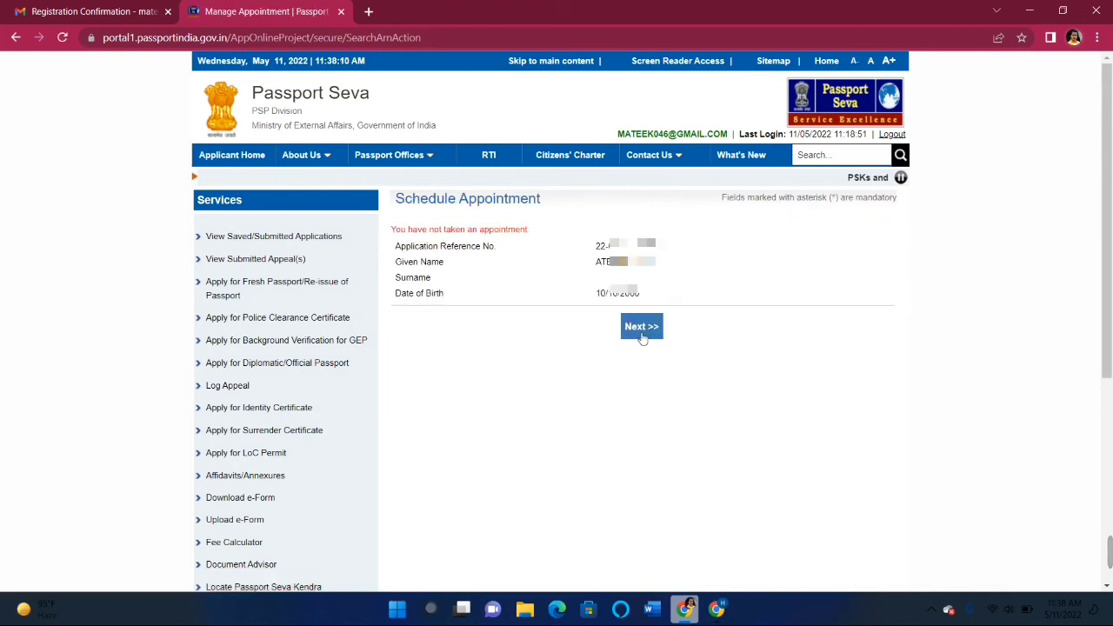
- Continue to the appointment slots, choose PSK Lucknow as the location, enter the displayed captcha characters, and proceed to Book Appointment
{"action": "scroll", "coordinate": [846, 458], "scroll_direction": "down", "scroll_amount": 8}
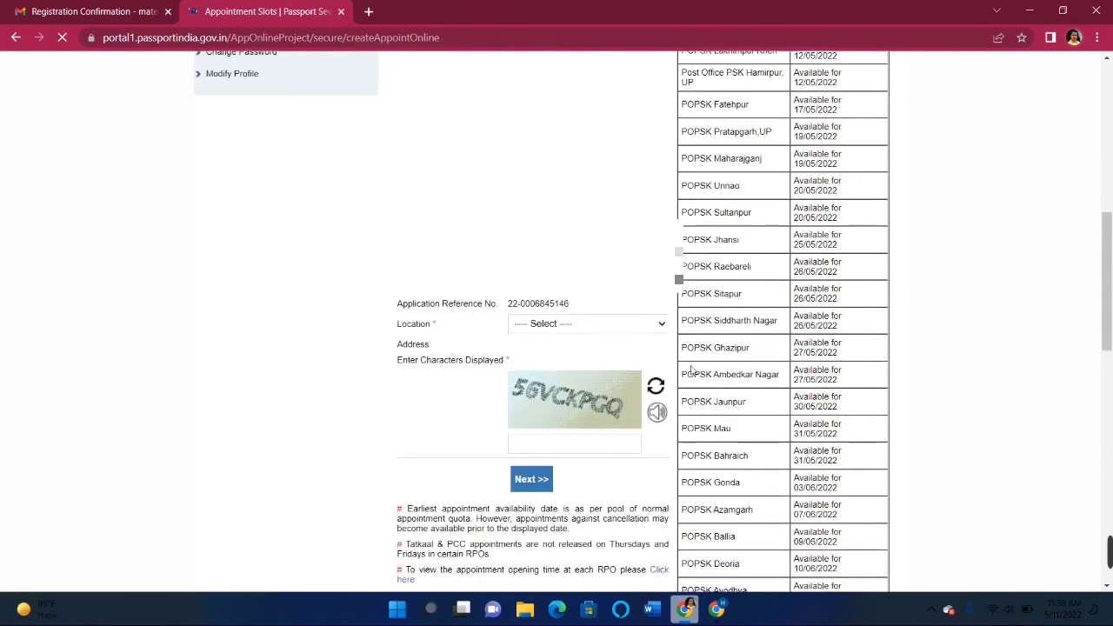
{"action": "left_click", "coordinate": [558, 184]}
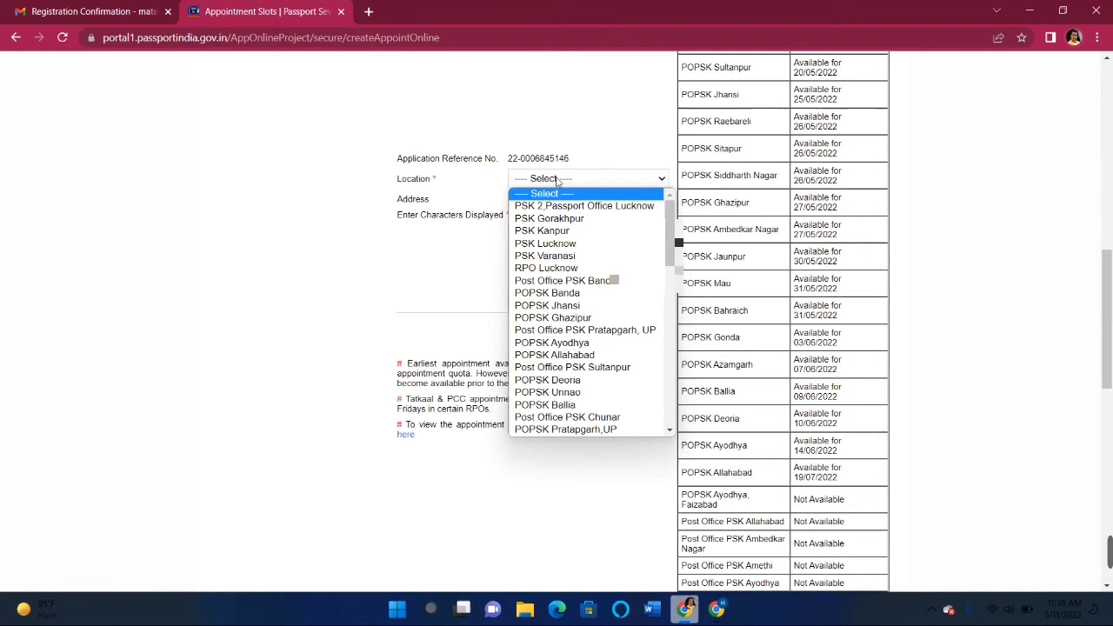
{"action": "left_click", "coordinate": [567, 244]}
{"action": "left_click", "coordinate": [563, 313]}
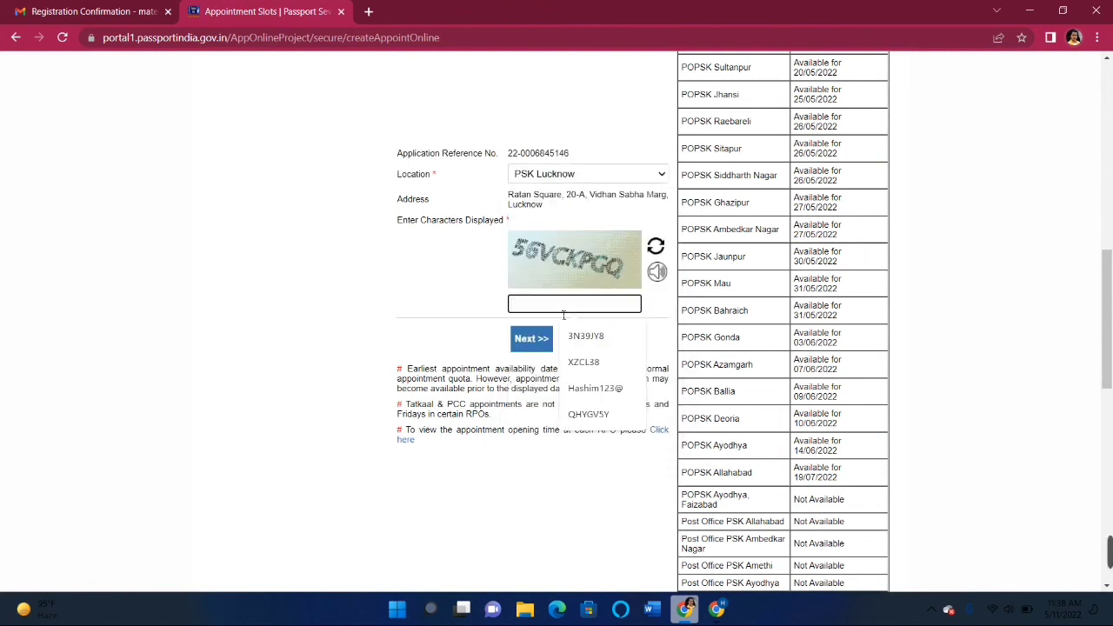
{"action": "type", "text": "56VCKPGQ"}
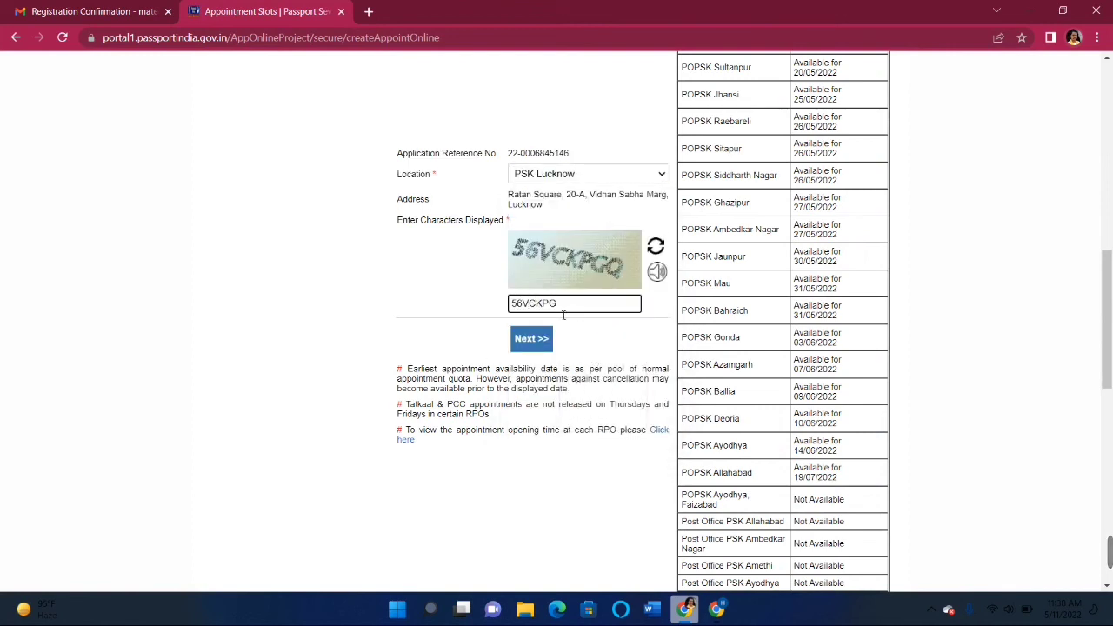
{"action": "left_click", "coordinate": [528, 345]}
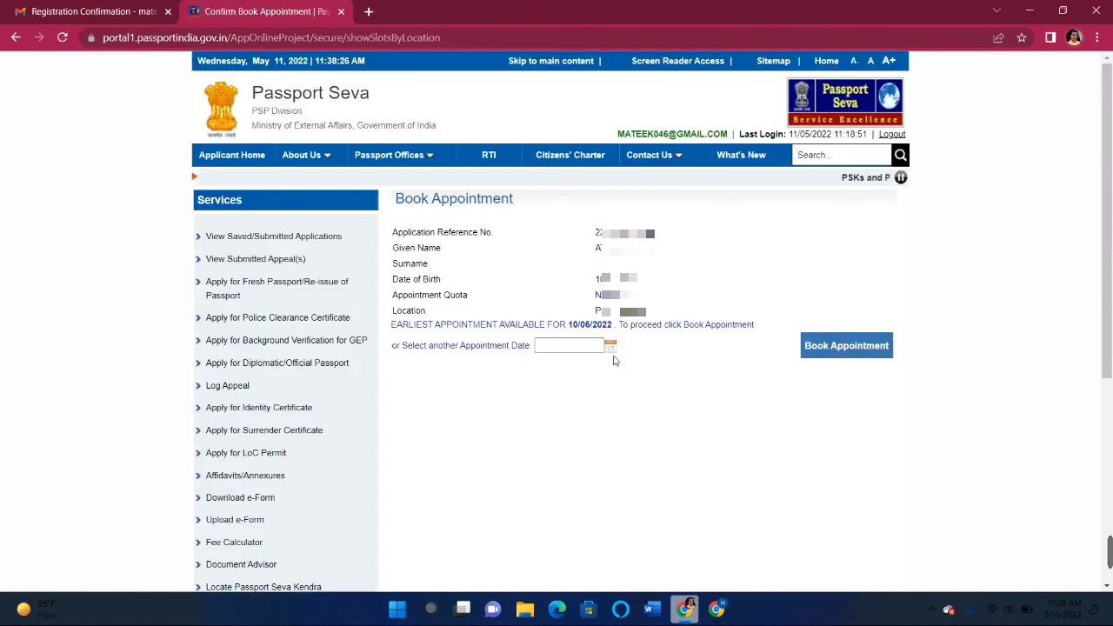
- Set the appointment date to 13/06/2022 and book the appointment
{"action": "left_click", "coordinate": [611, 350]}
{"action": "left_click", "coordinate": [578, 420]}
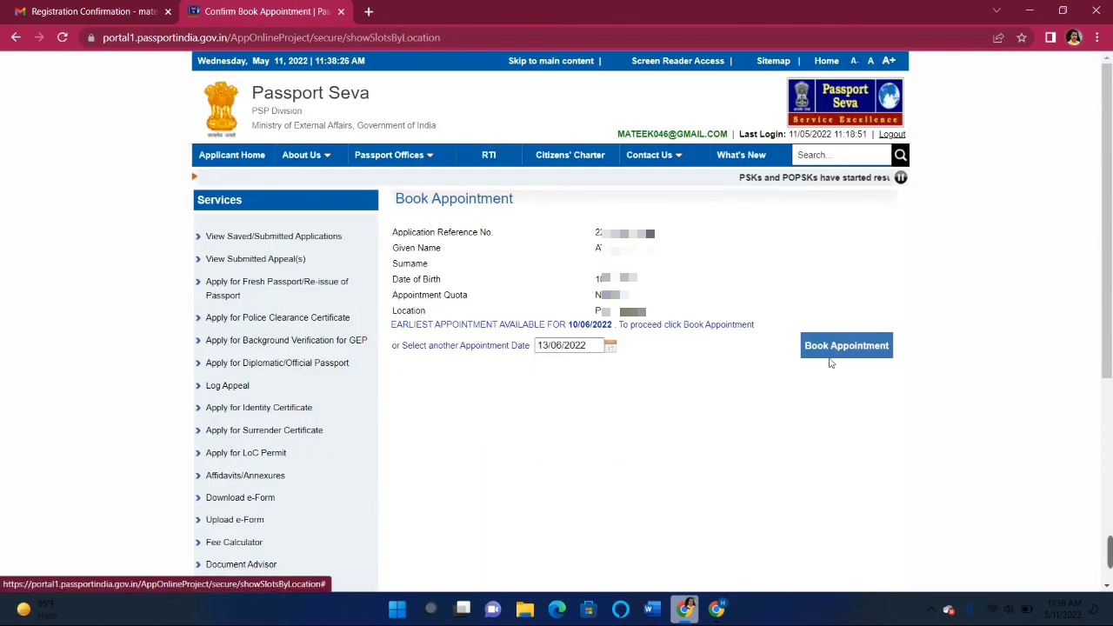
{"action": "left_click", "coordinate": [836, 348]}
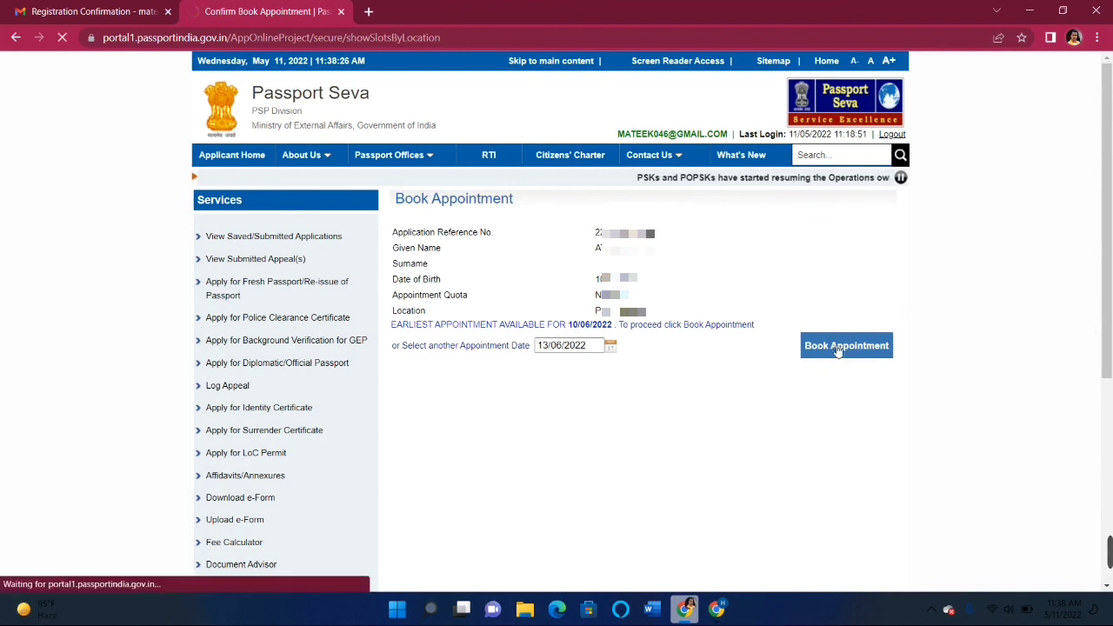
- Open the printable application receipt, accepting the printing notice, and look through the applicant details and instructions
{"action": "scroll", "coordinate": [845, 350], "scroll_direction": "down", "scroll_amount": 3}
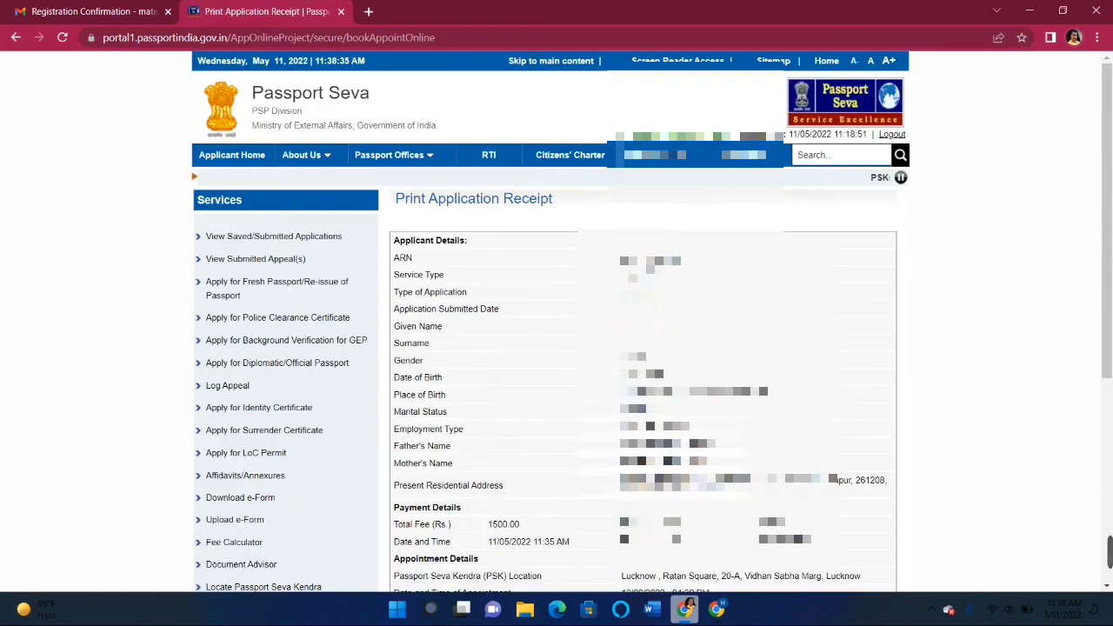
{"action": "scroll", "coordinate": [556, 348], "scroll_direction": "down", "scroll_amount": 3}
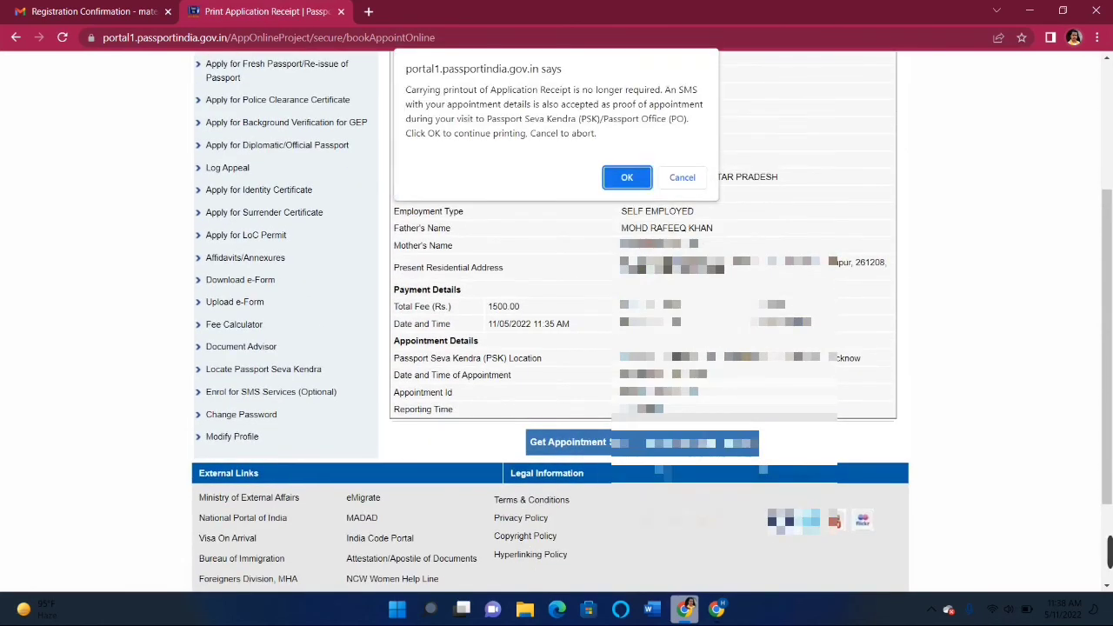
{"action": "left_click", "coordinate": [626, 181]}
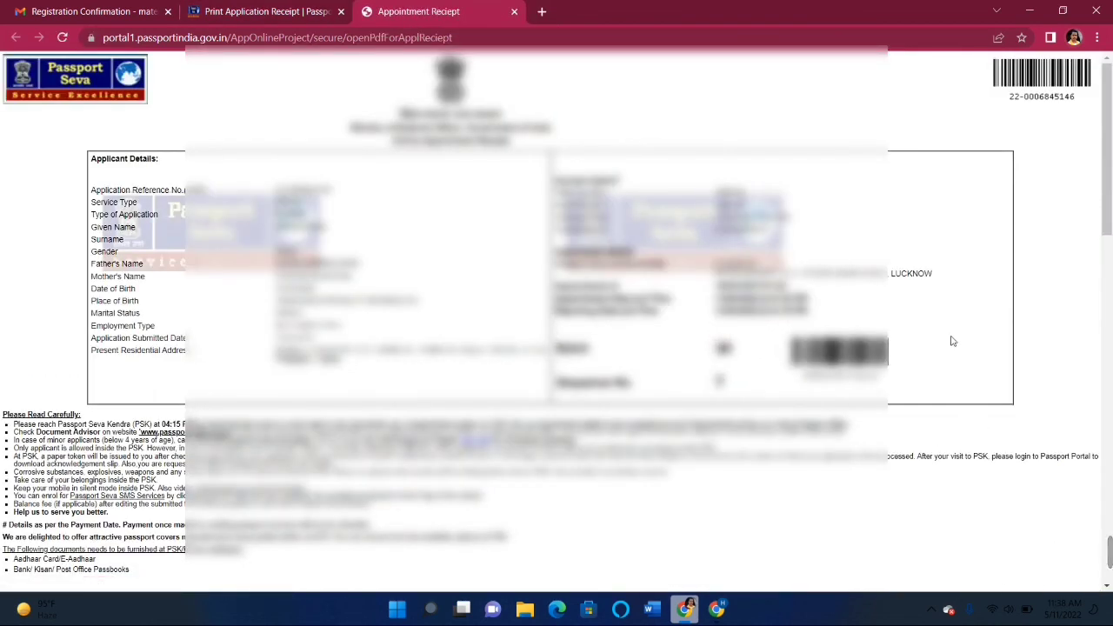
{"action": "scroll", "coordinate": [555, 271], "scroll_direction": "down", "scroll_amount": 3}
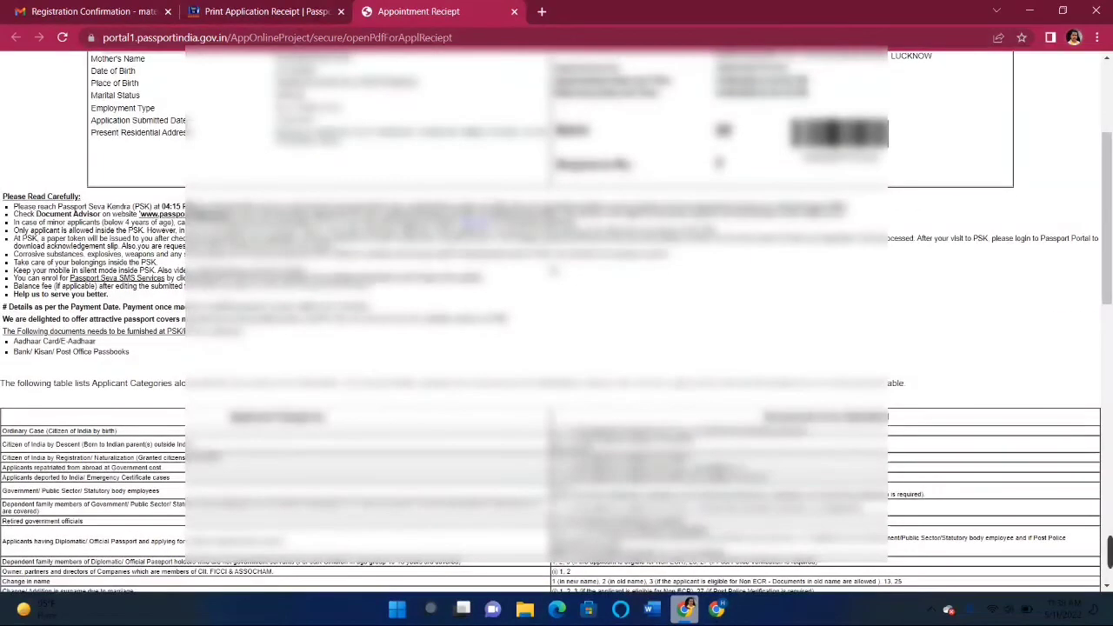
{"action": "scroll", "coordinate": [555, 272], "scroll_direction": "up", "scroll_amount": 3}
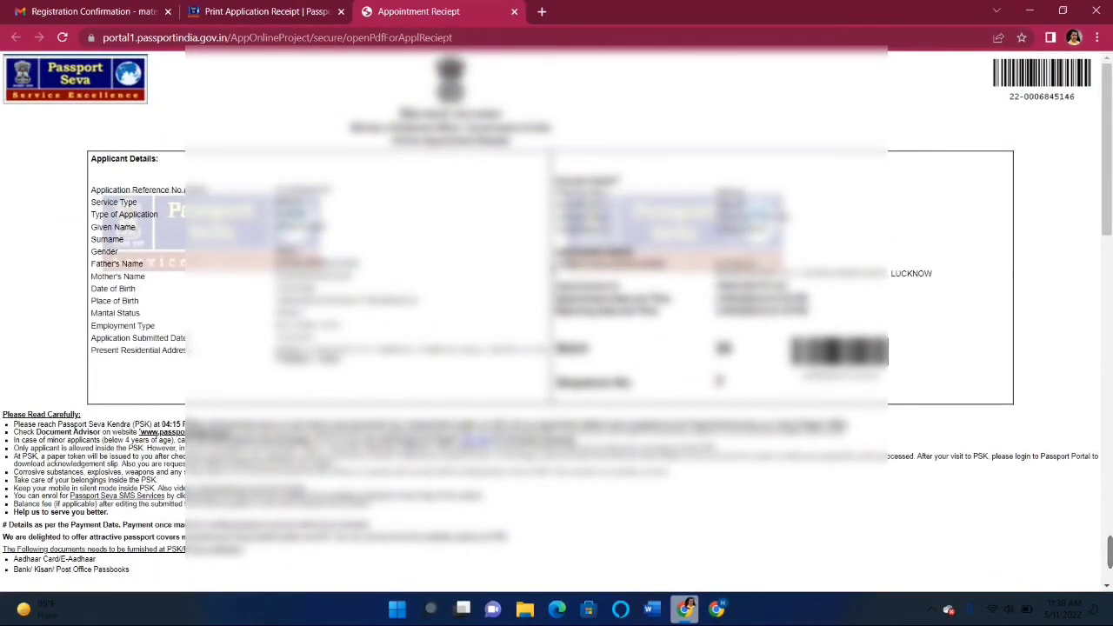